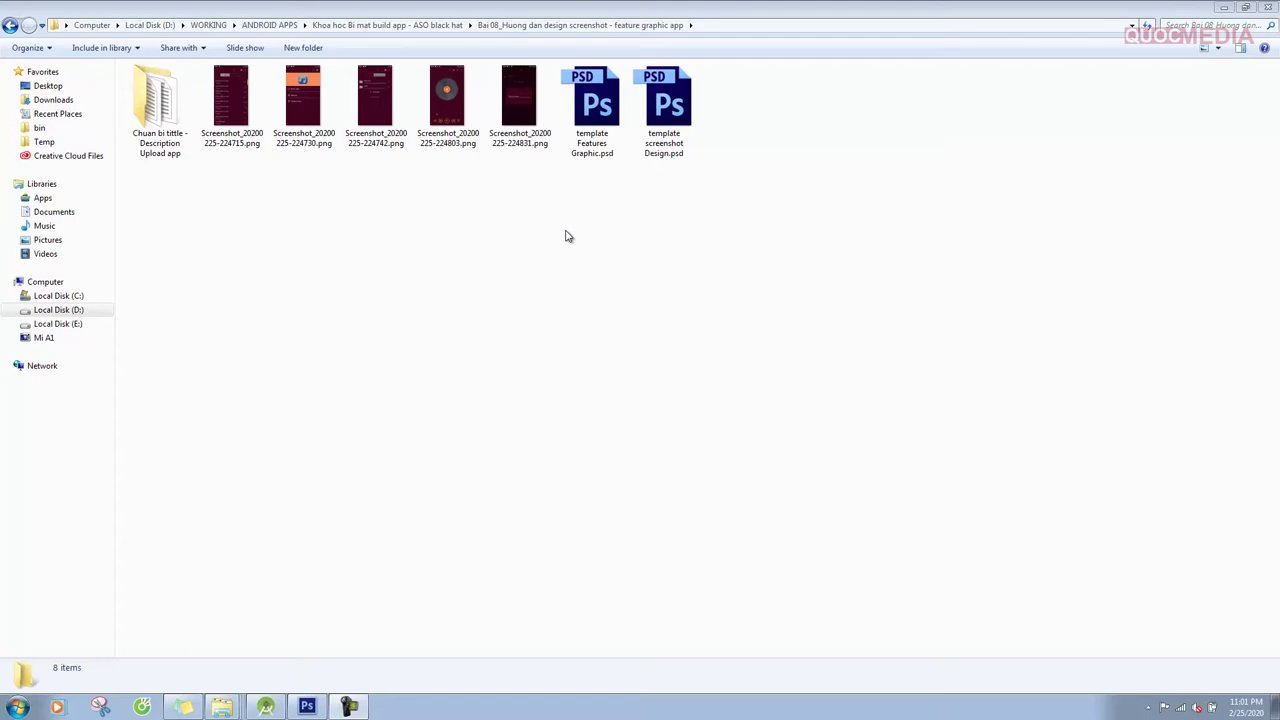
double_click(250, 120)
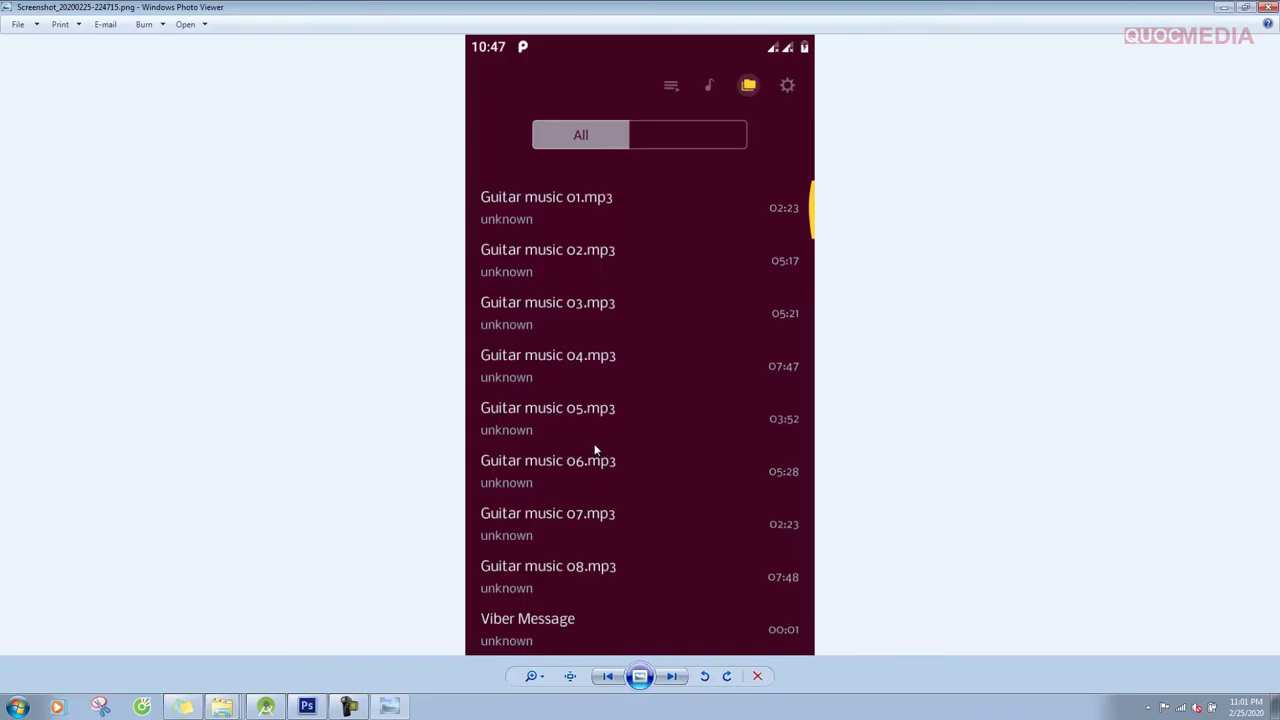
left_click(675, 677)
left_click(677, 678)
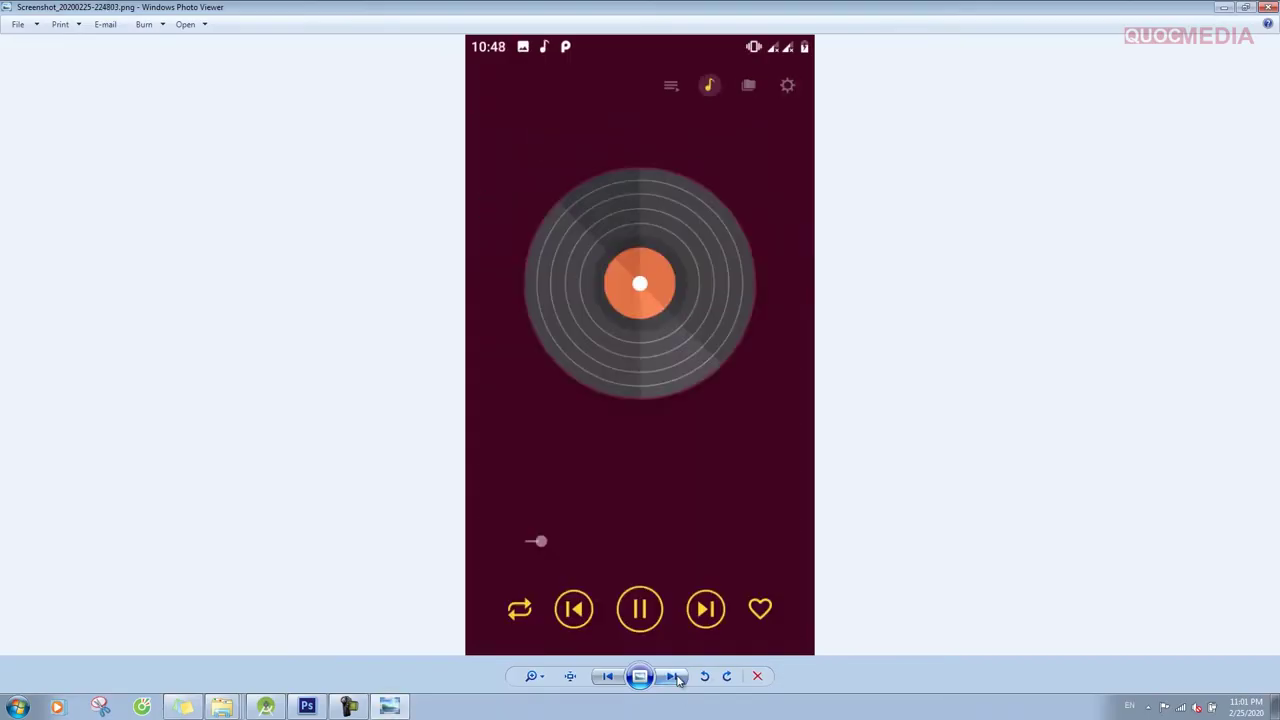
left_click(1267, 8)
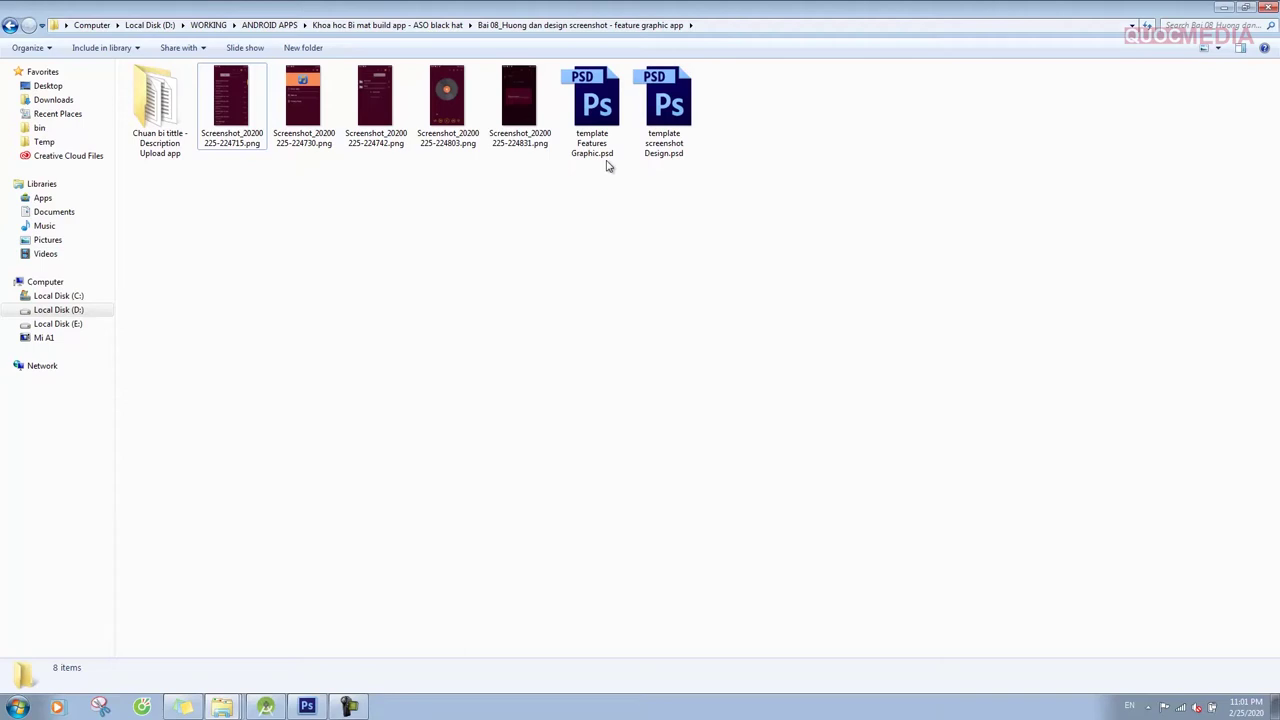
Step: Open template screenshot Design.psd from the lesson folder in Photoshop
left_click(663, 113)
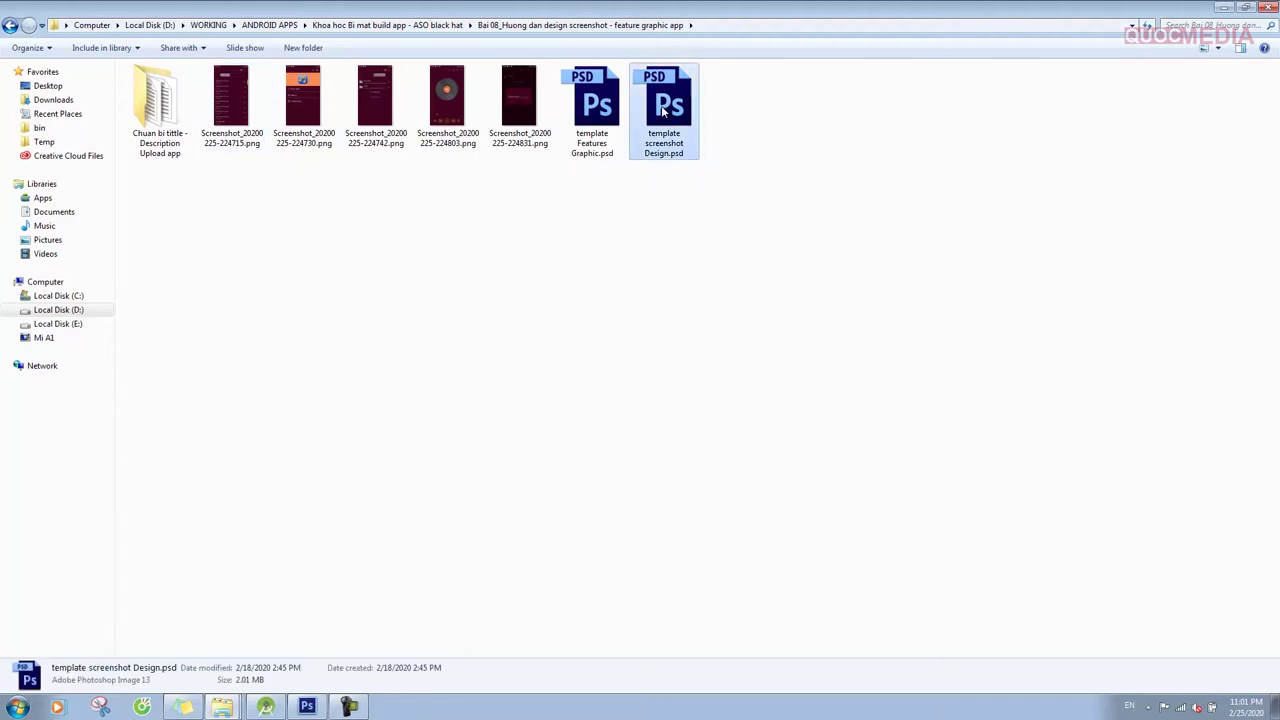
double_click(663, 113)
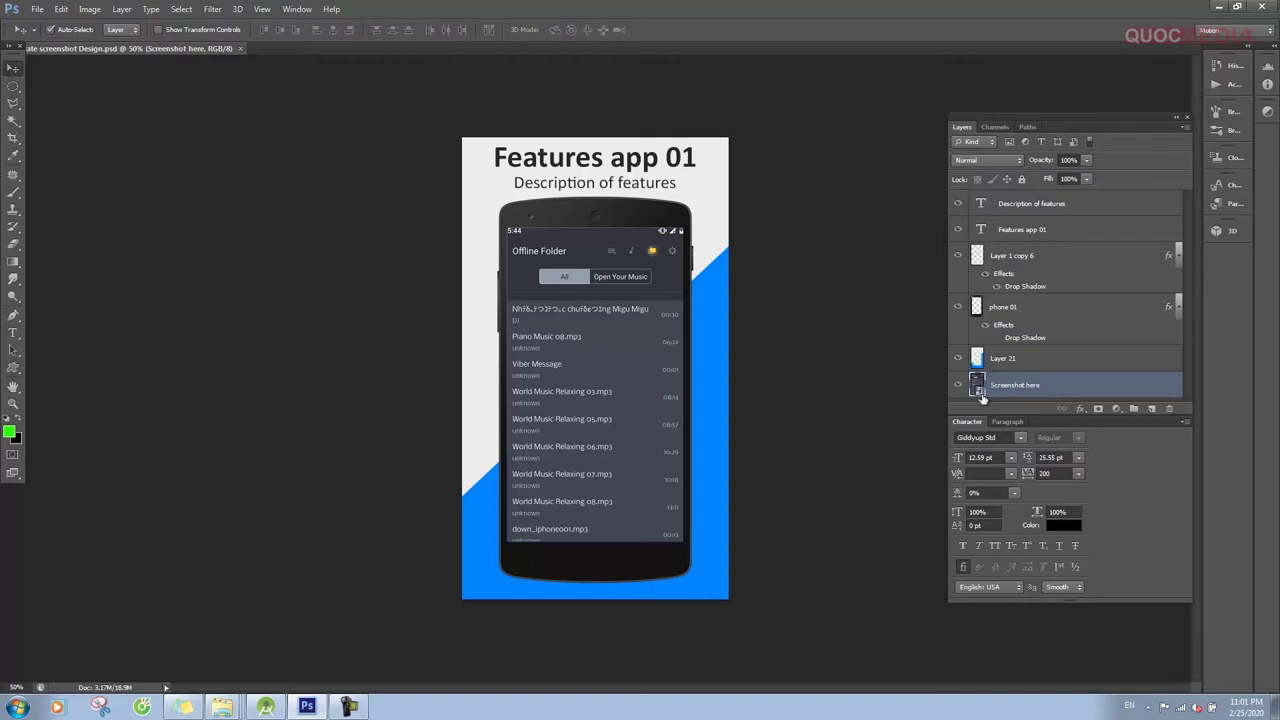
Step: Replace the Screenshot here layer contents with Screenshot_20200225-224803.png, the vinyl player screen
right_click(1014, 387)
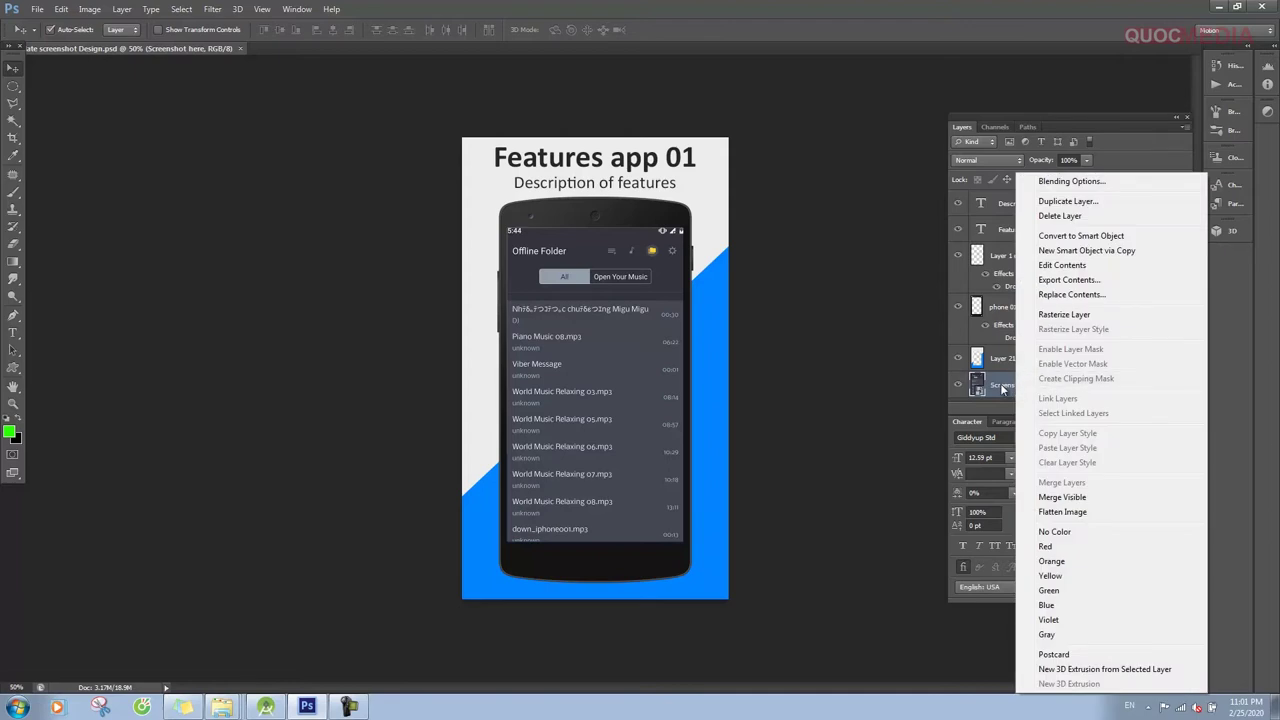
left_click(1003, 389)
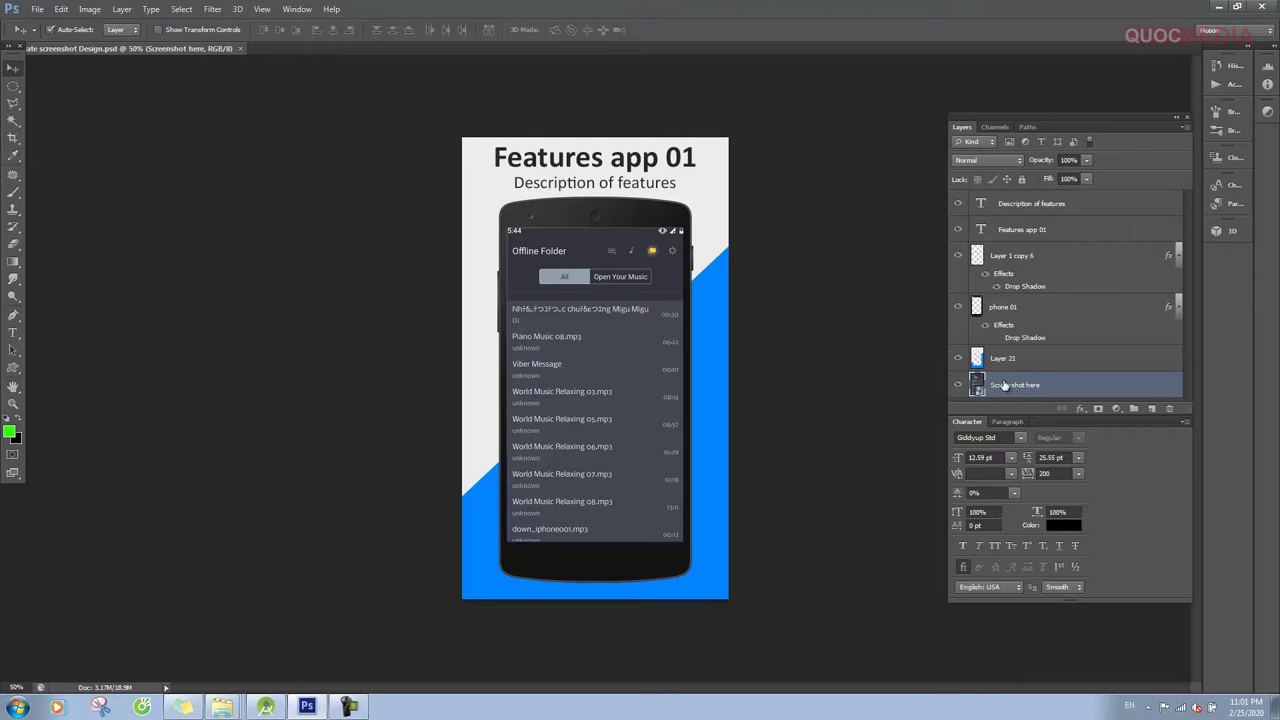
right_click(1021, 389)
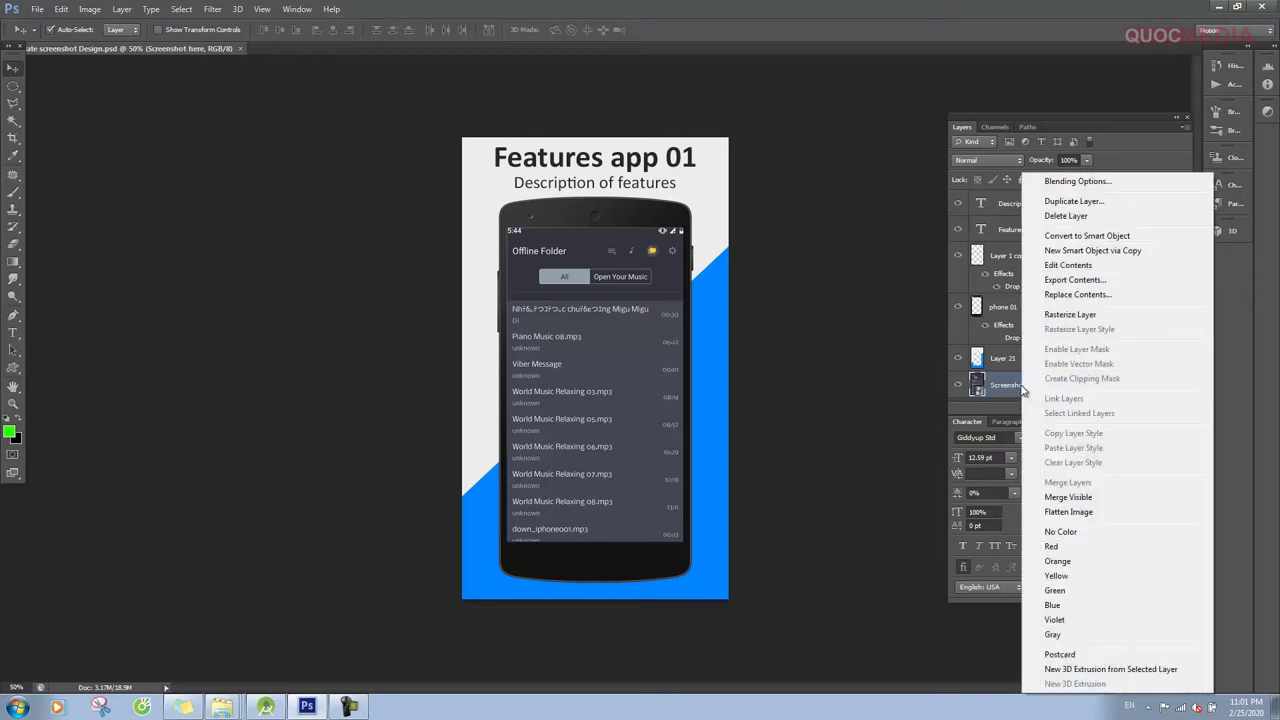
left_click(1089, 296)
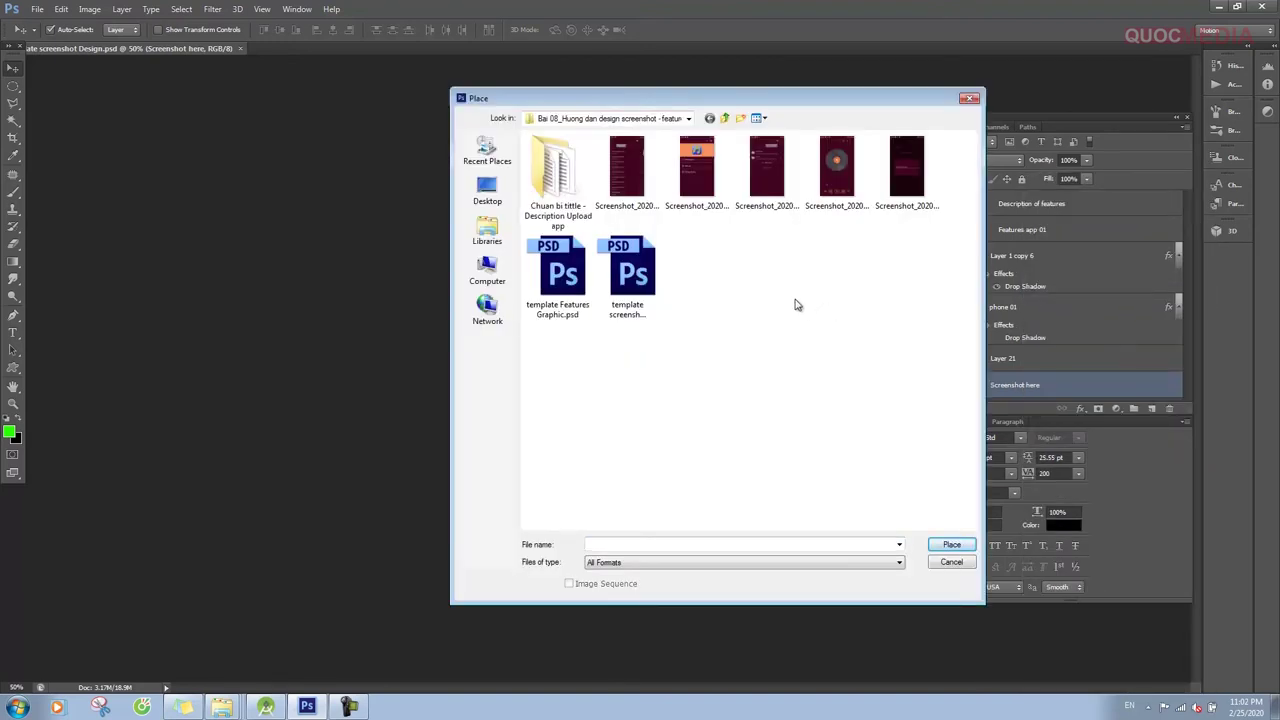
mouse_move(837, 168)
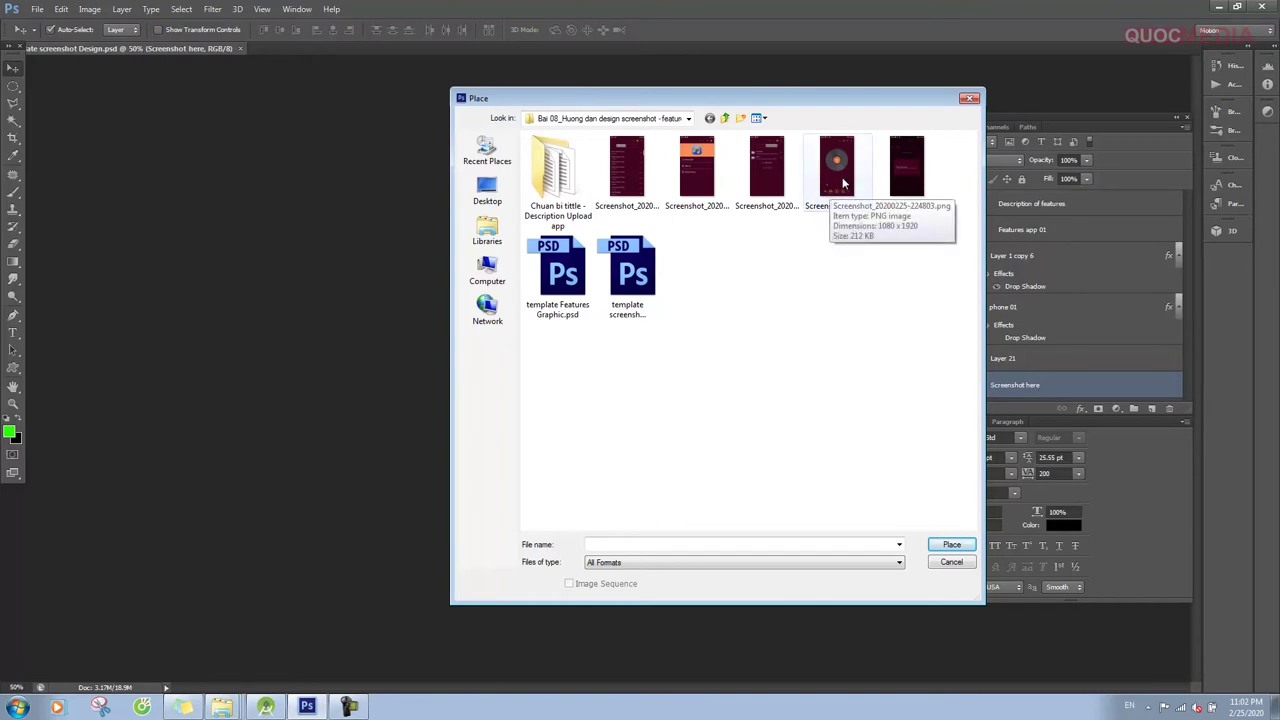
left_click(838, 172)
left_click(951, 544)
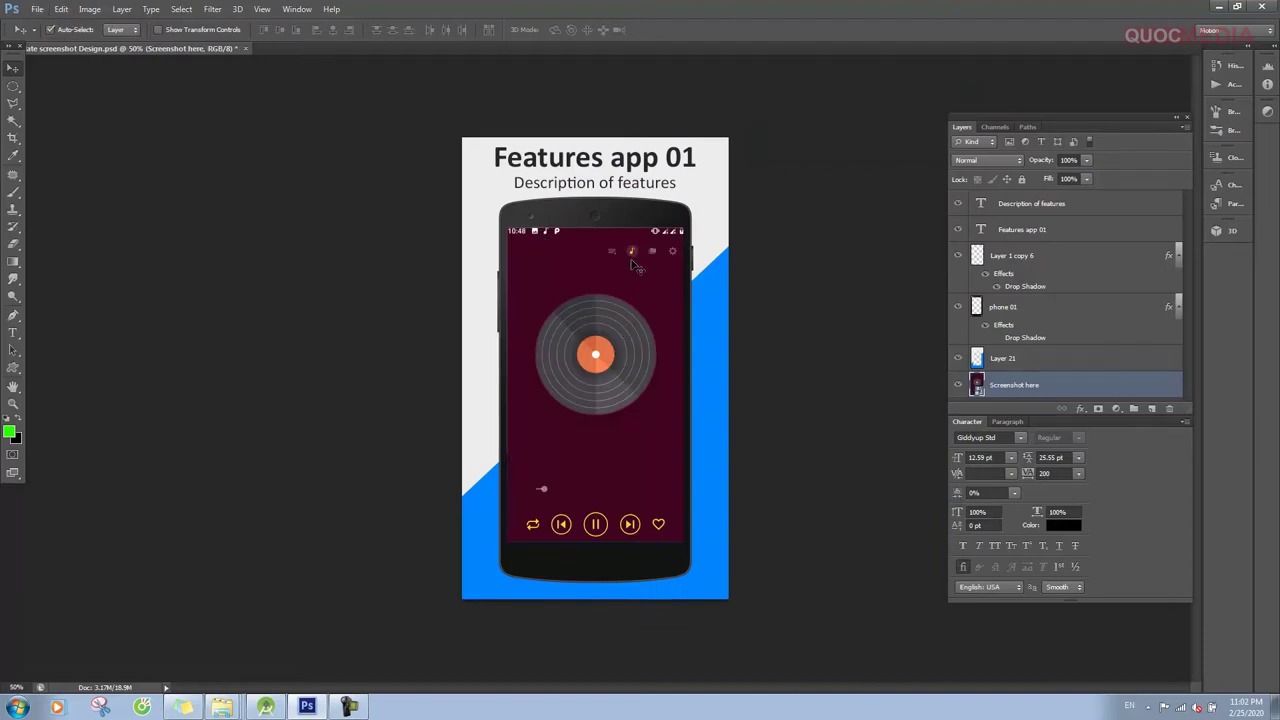
Step: Save the mockup as a JPEG copy named SC 01 in the lesson folder
left_click(37, 10)
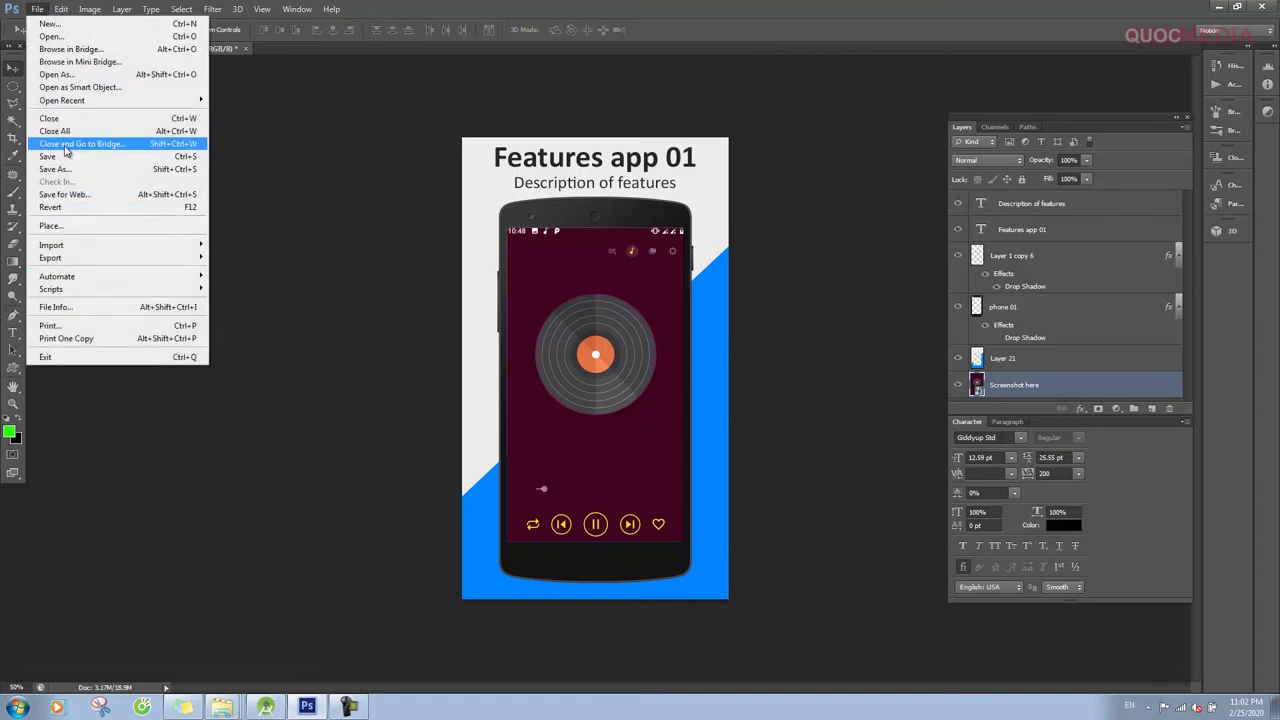
left_click(75, 169)
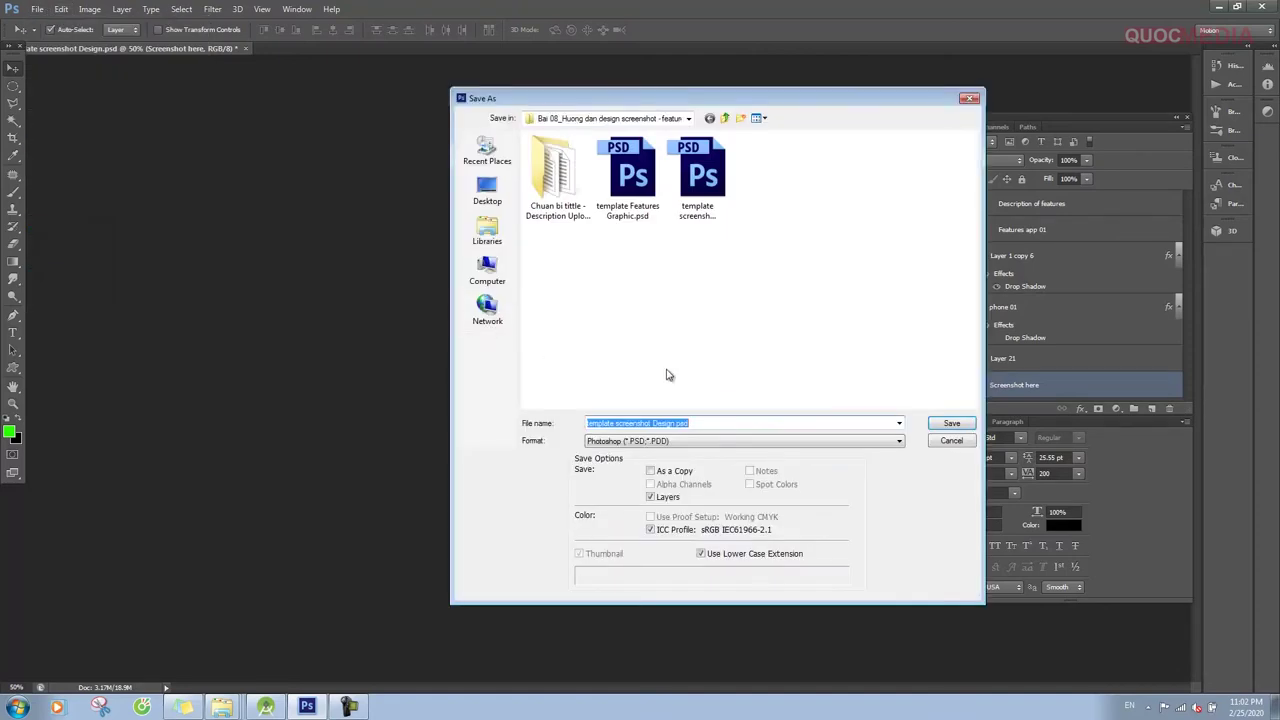
left_click(737, 441)
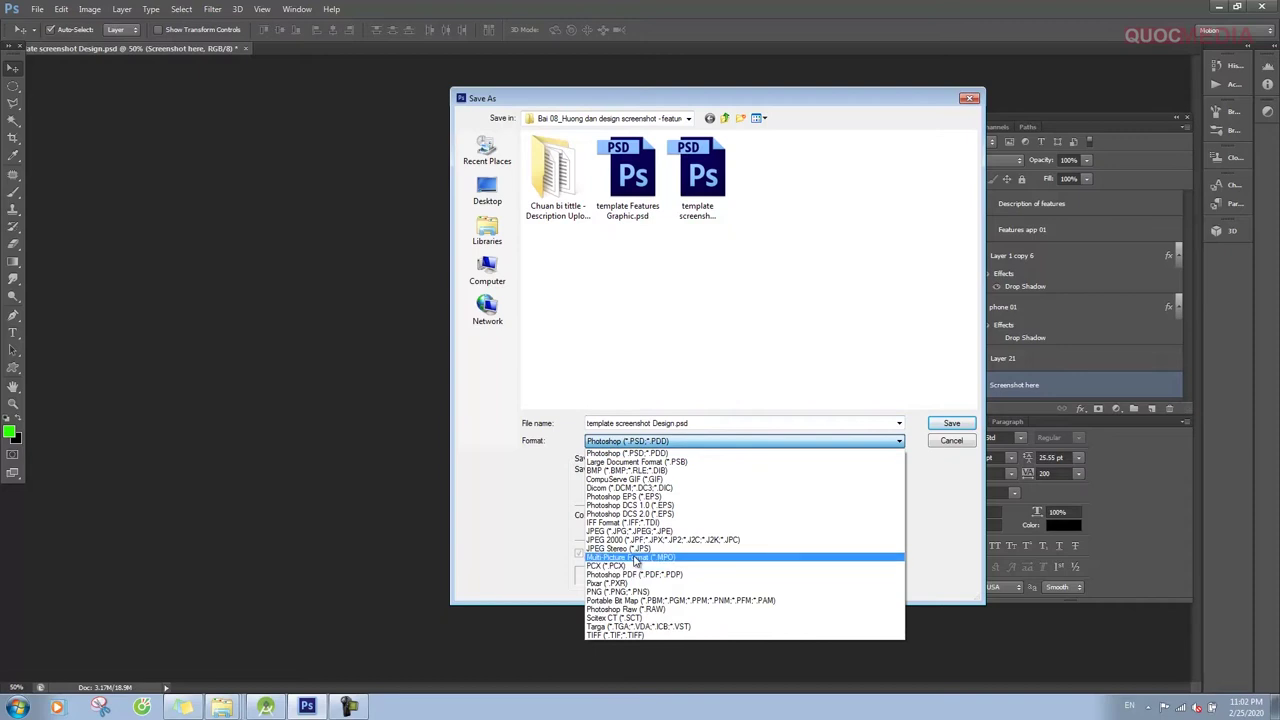
left_click(625, 531)
left_click(691, 424)
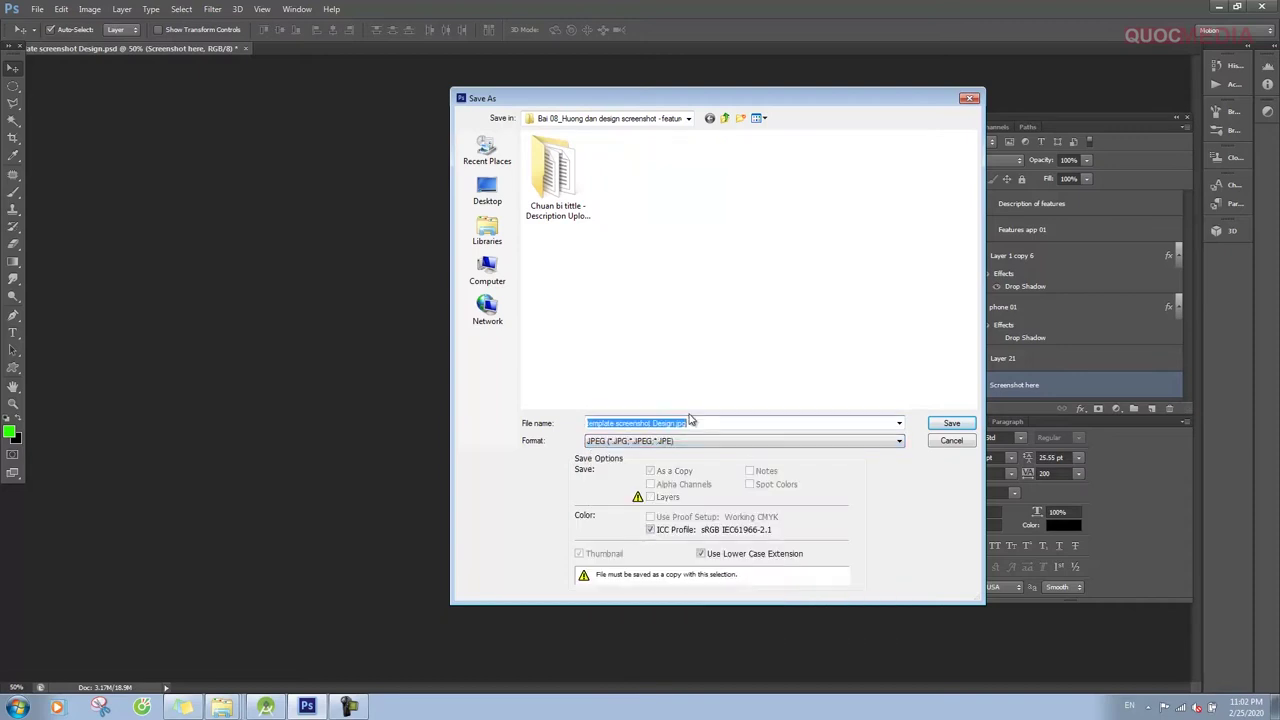
type("SC 01")
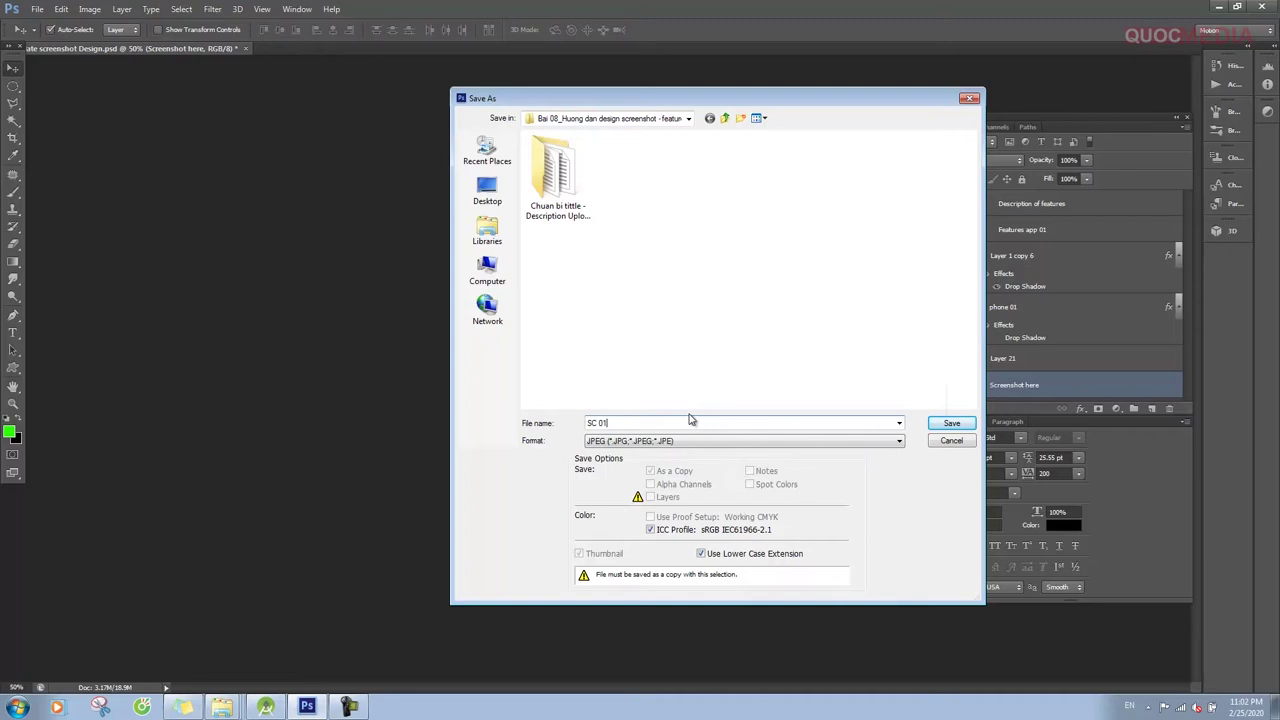
key("Return")
key("Return")
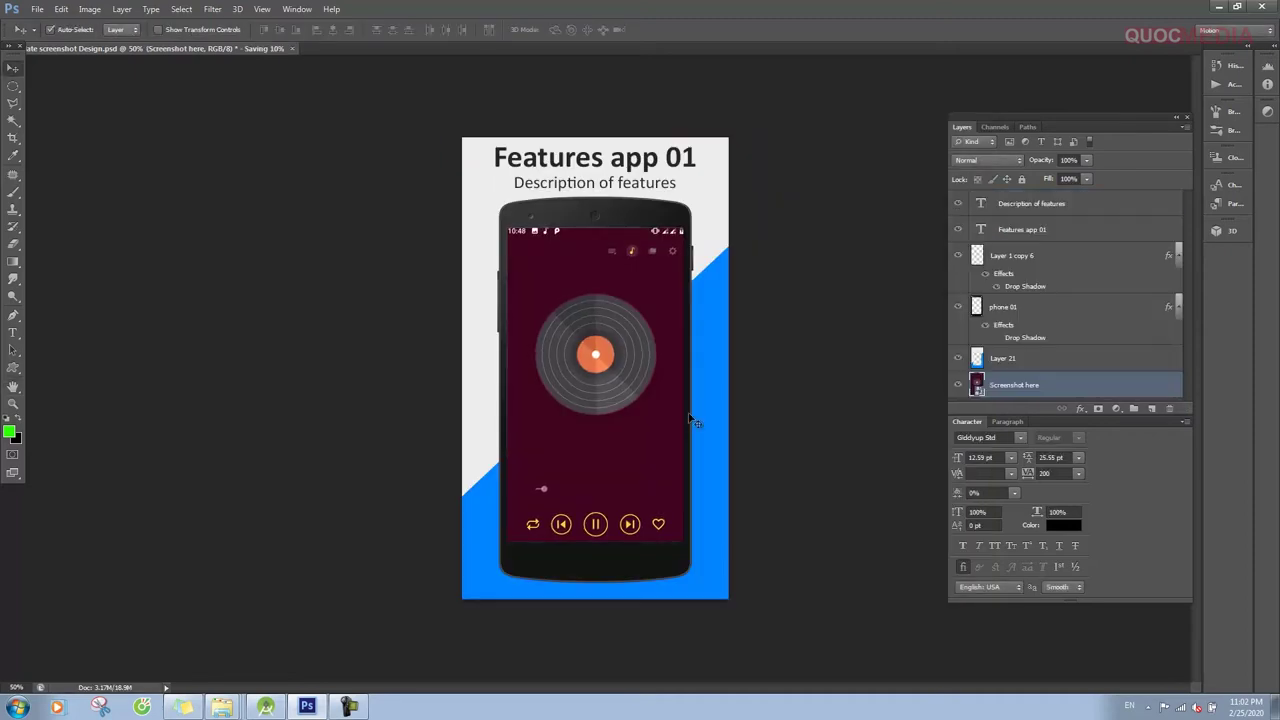
Step: Change the 'Features app 01' headline text to 'Zozol Player'
right_click(1021, 390)
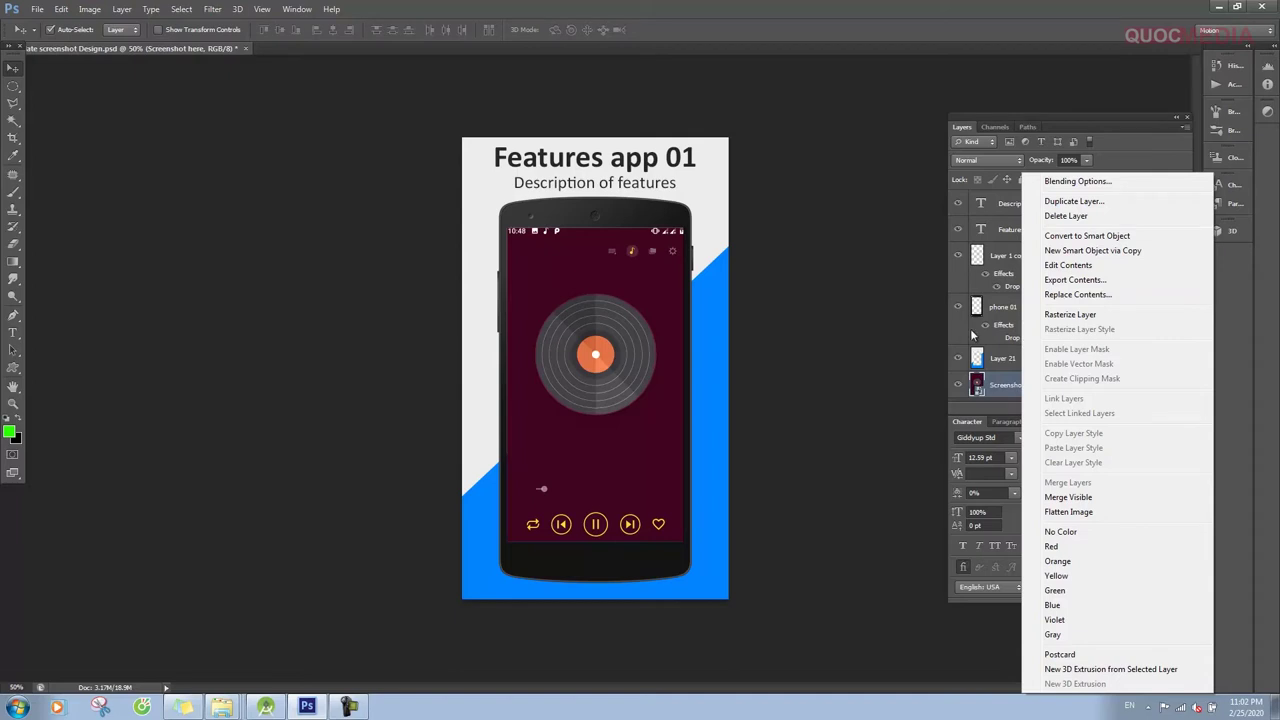
left_click(650, 280)
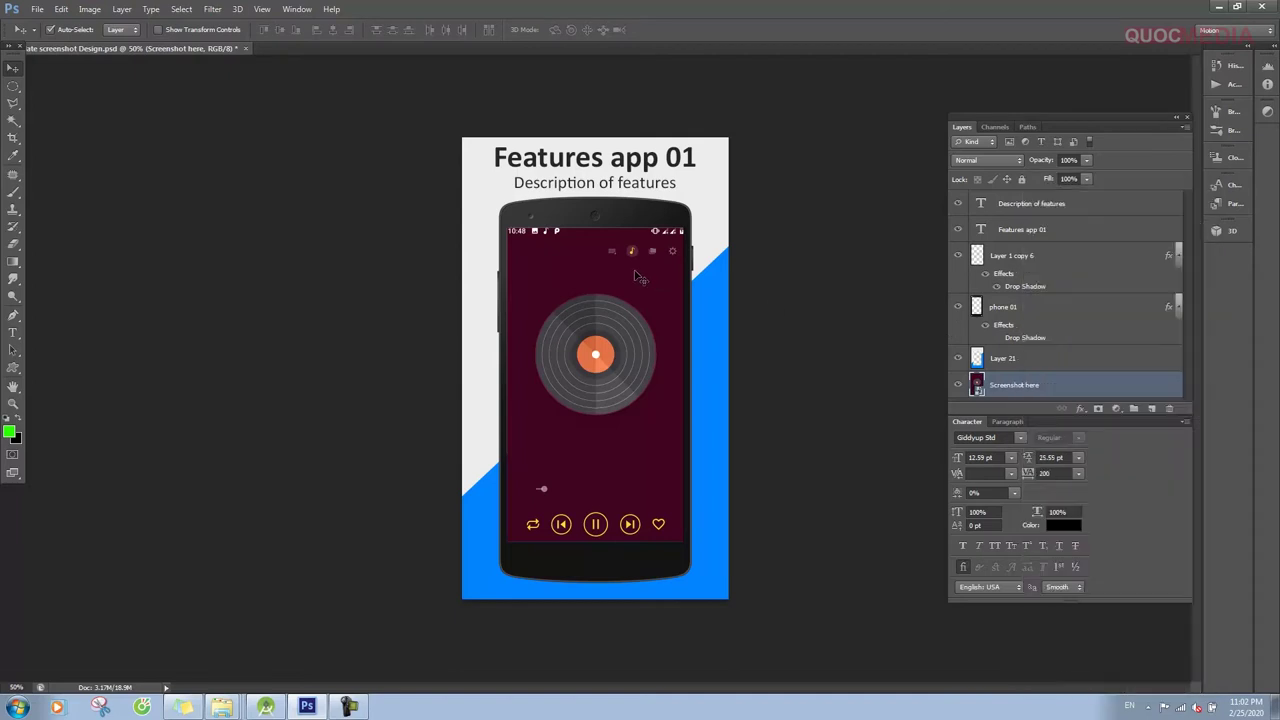
left_click(13, 333)
left_click(536, 160)
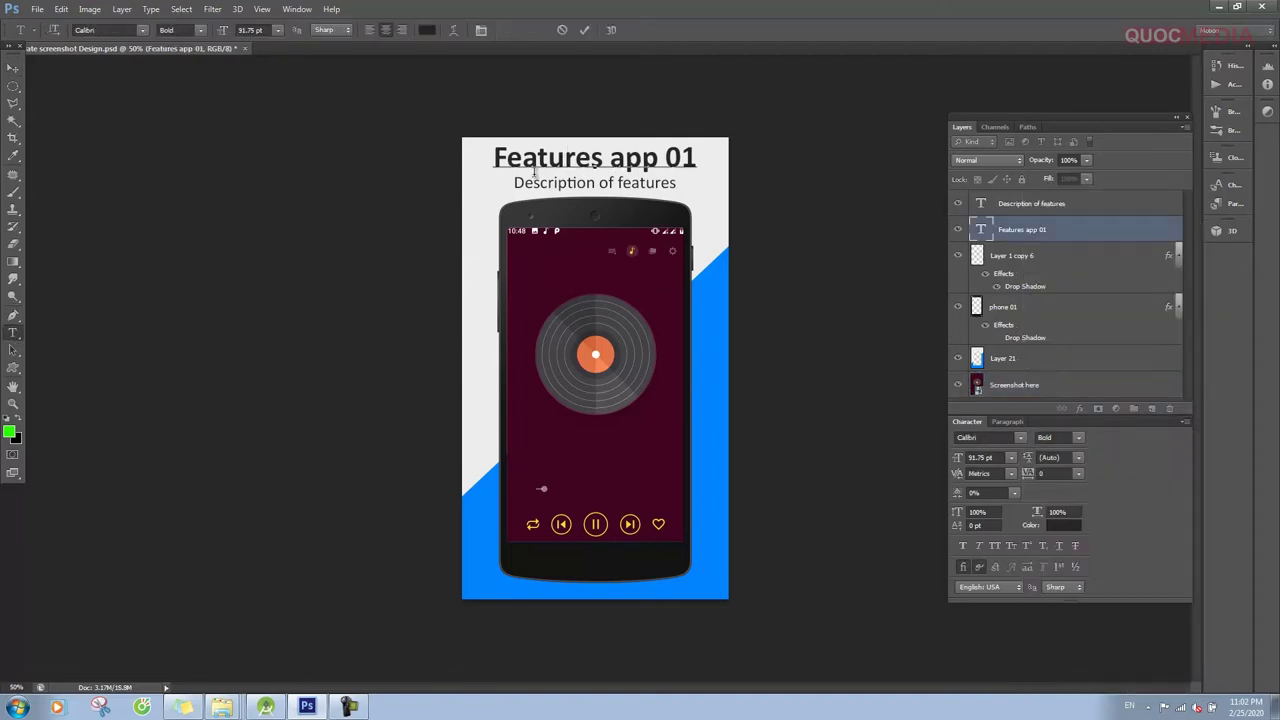
key("ctrl+a")
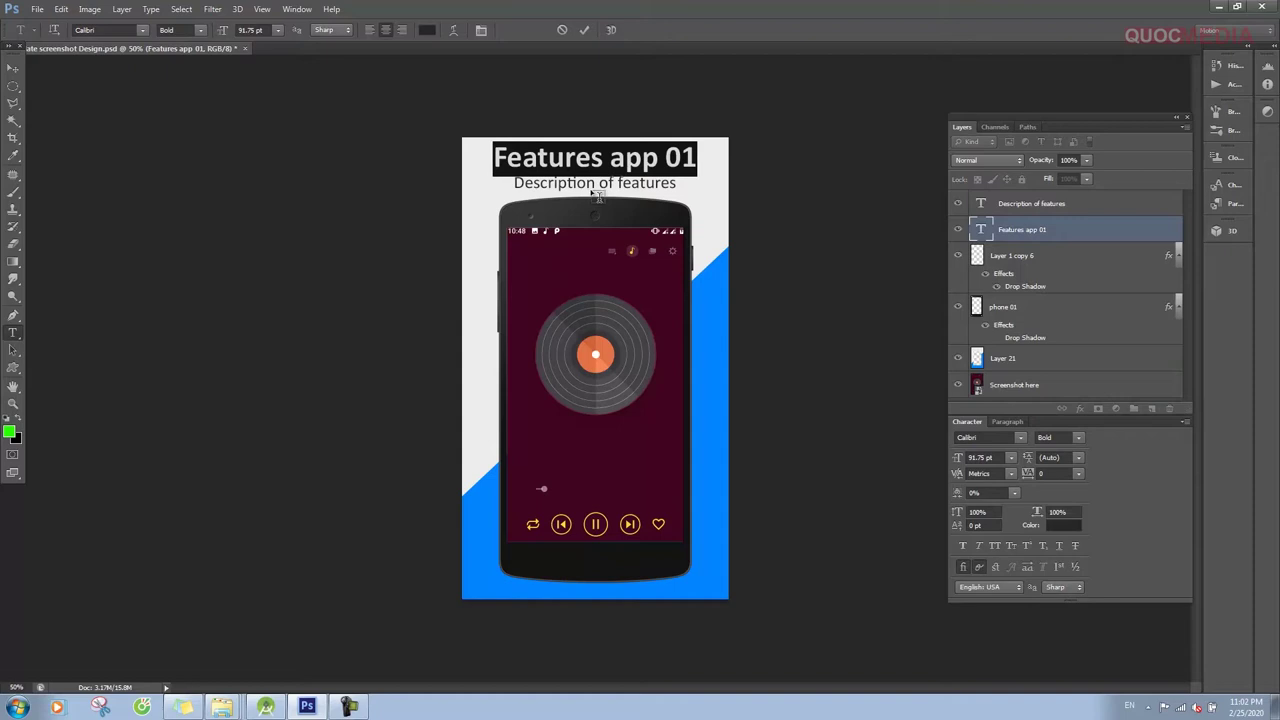
type("Zozol")
key("BackSpace")
type("ol")
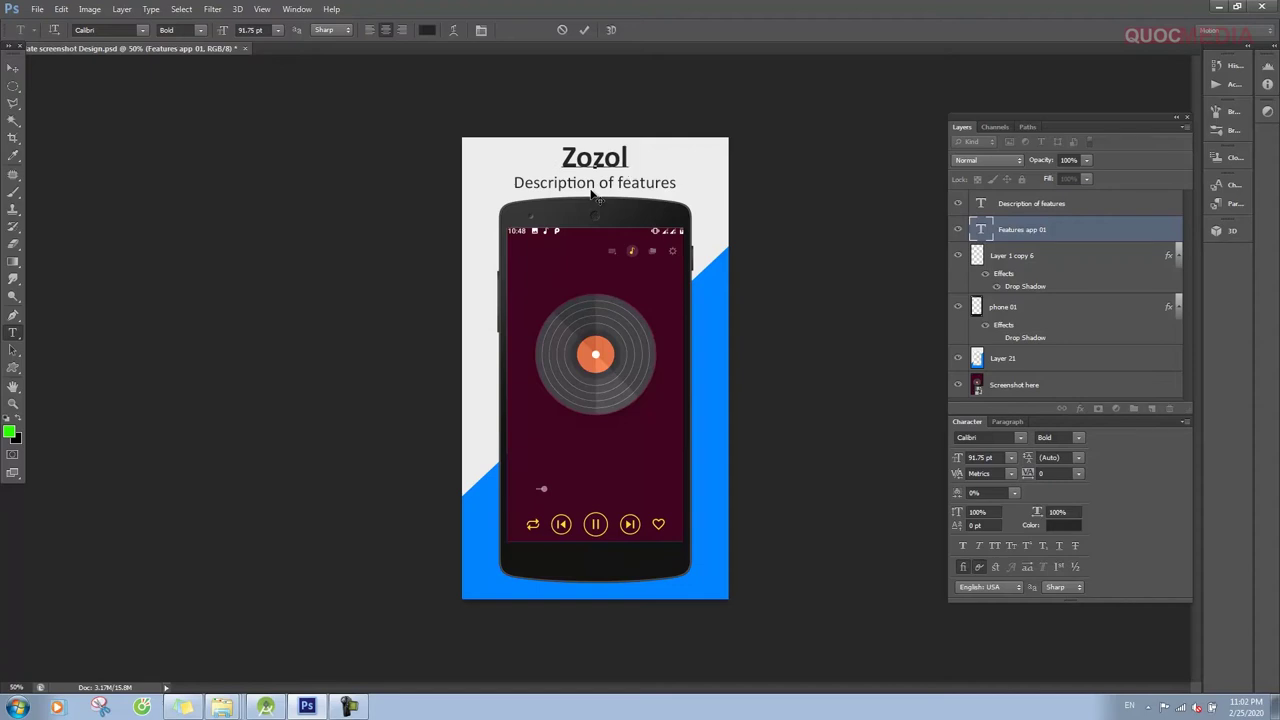
type(" Player")
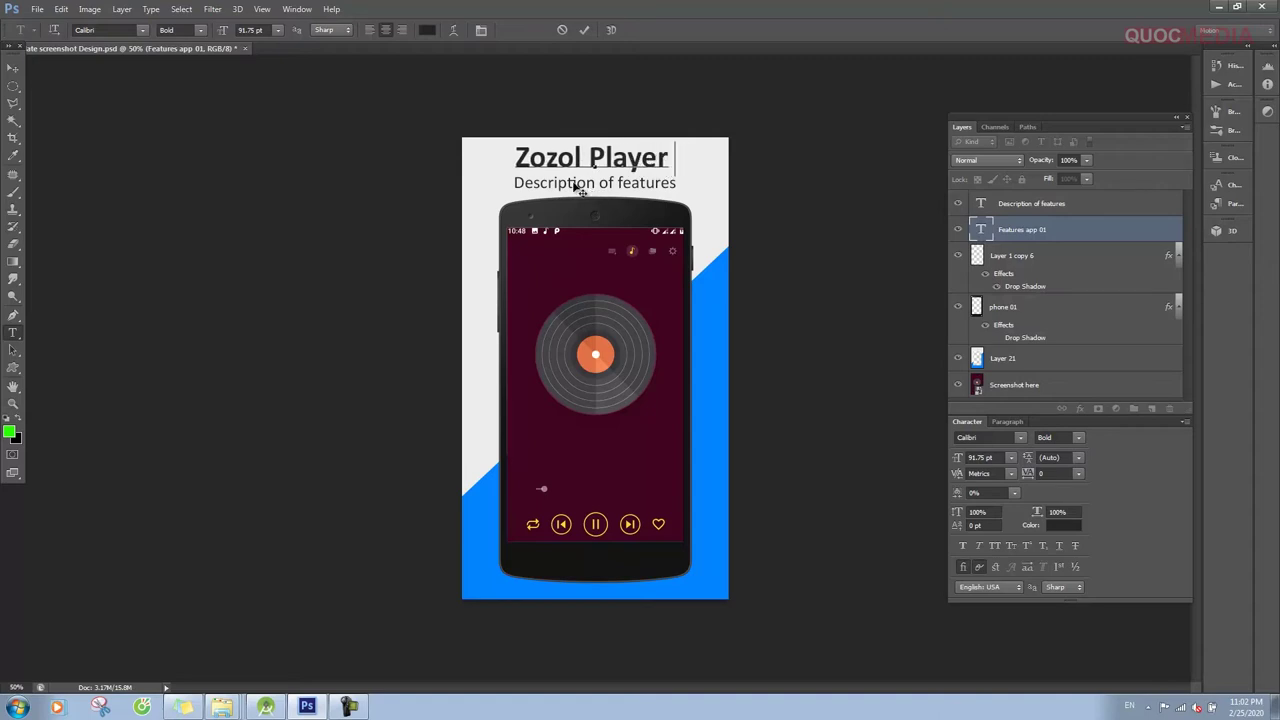
left_click(13, 67)
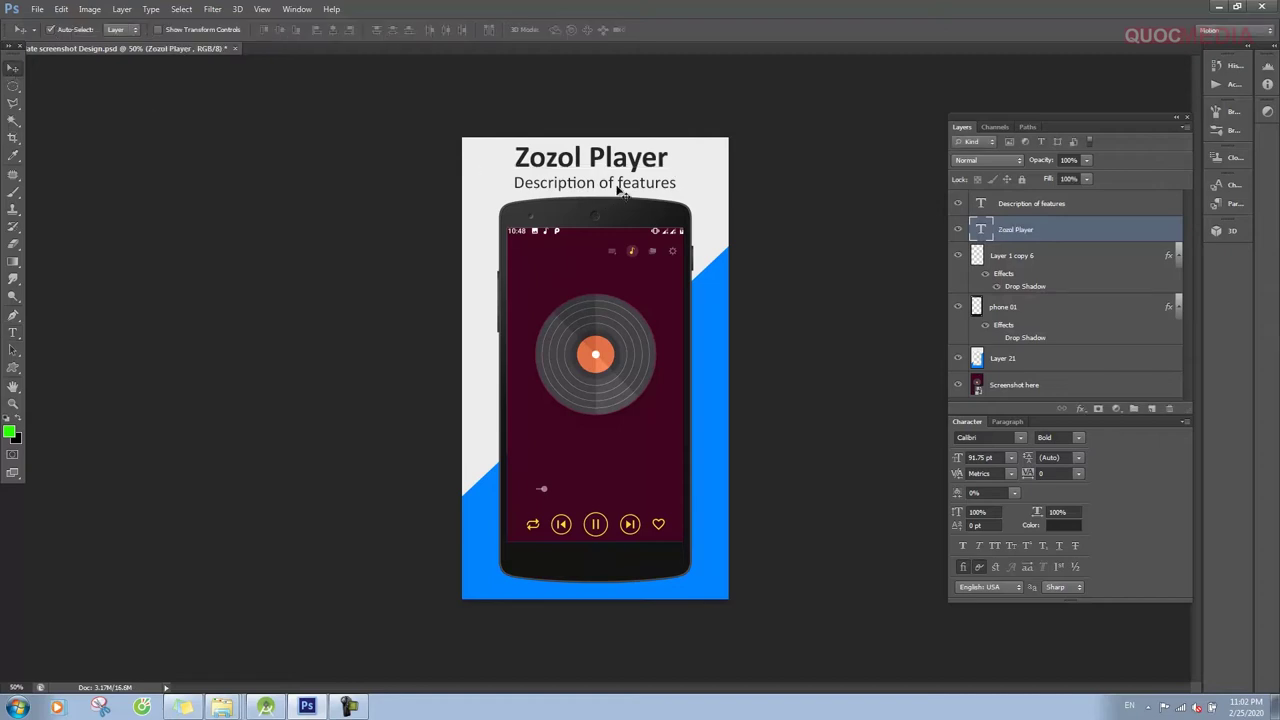
Step: Replace the description line with the subtitle 'Player, music application'
left_click(13, 332)
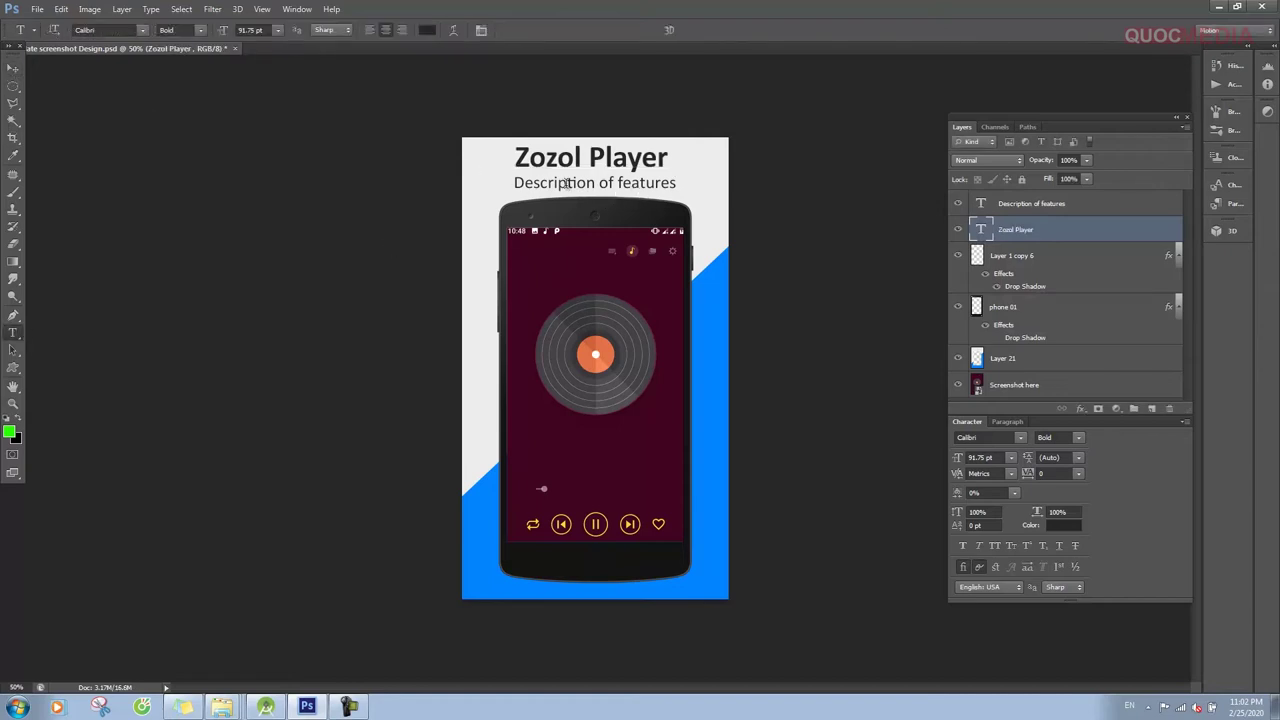
left_click(566, 184)
key("ctrl+a")
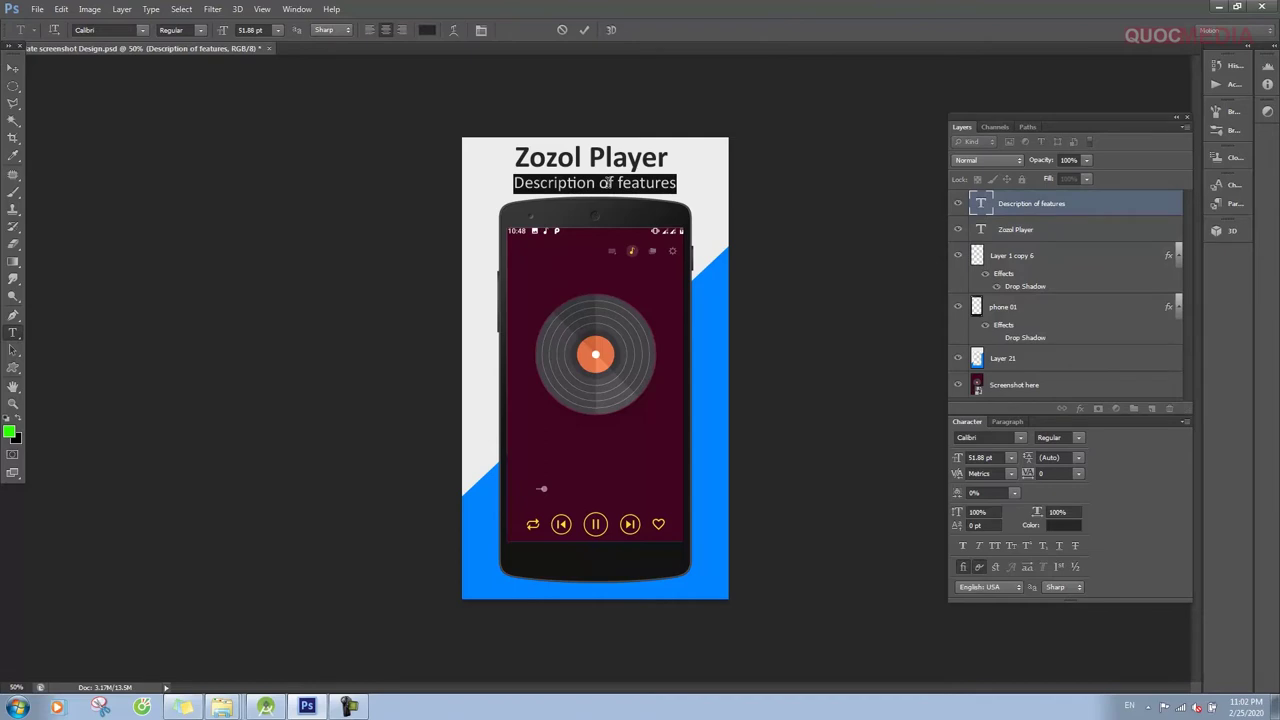
type("Play")
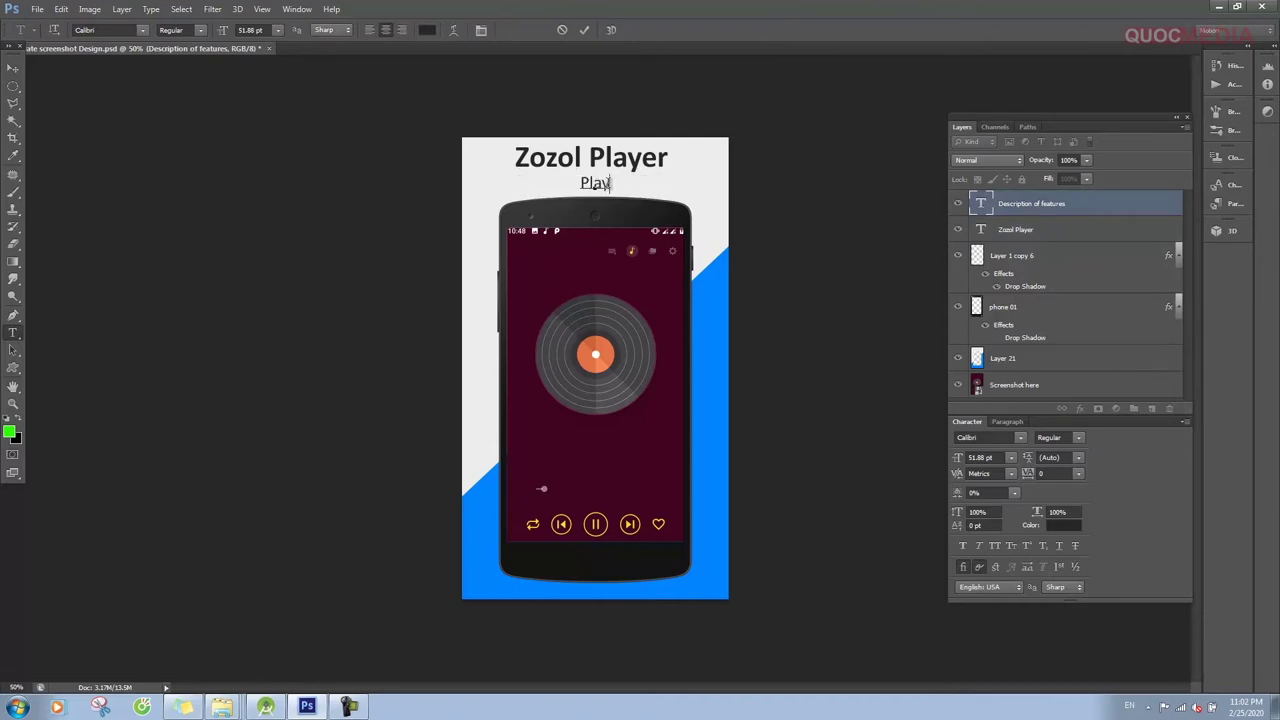
type("er")
type(", music")
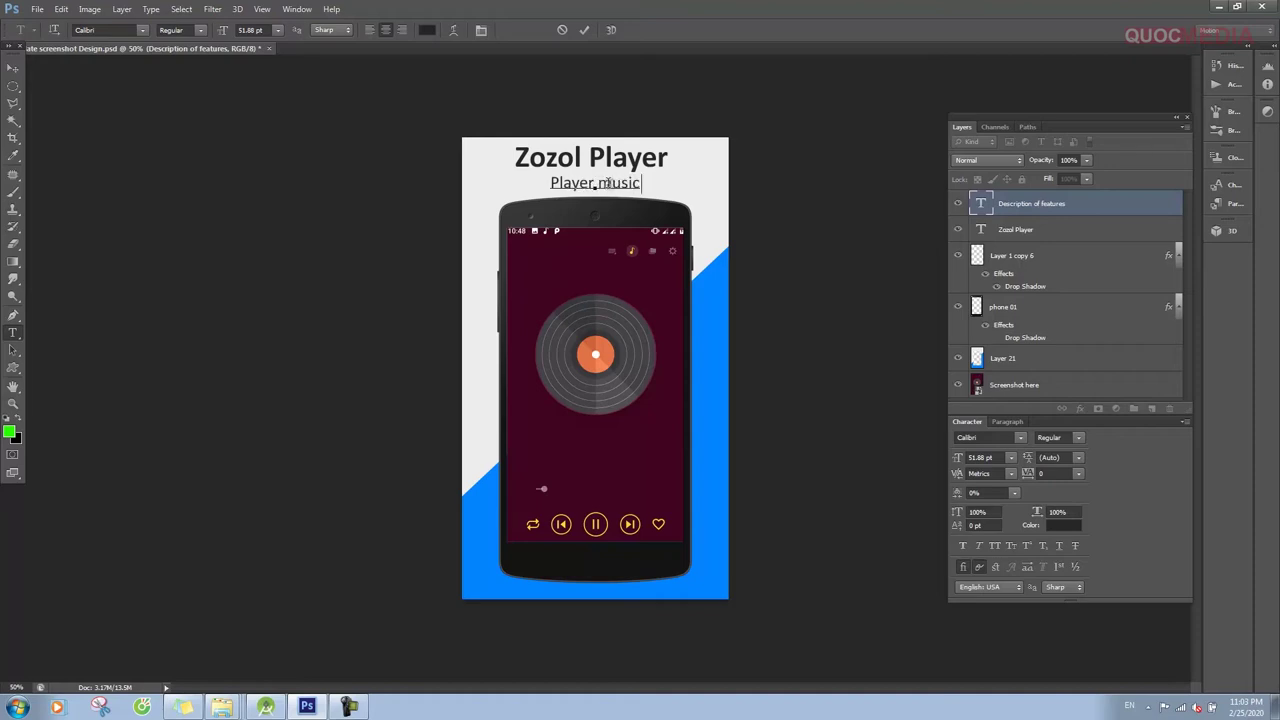
type(" application")
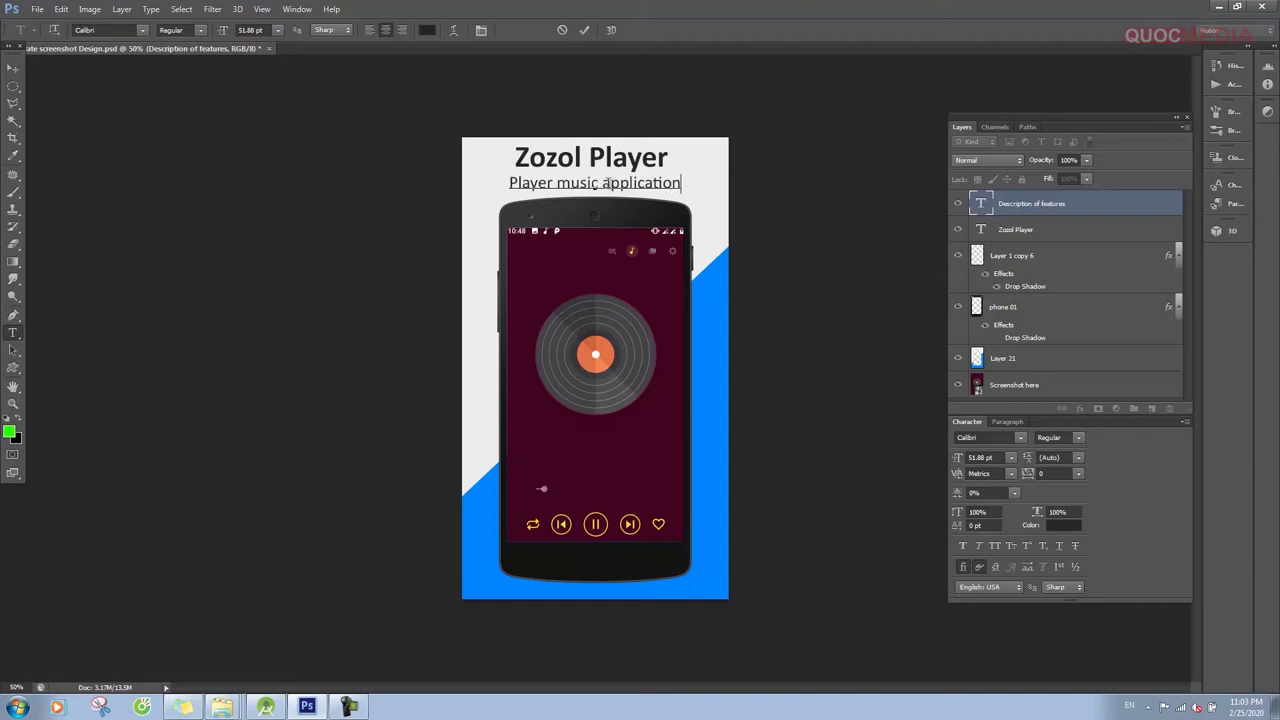
left_click(13, 67)
Step: Save the design as JPEG SC 01.jpg, overwriting the existing file
left_click(37, 9)
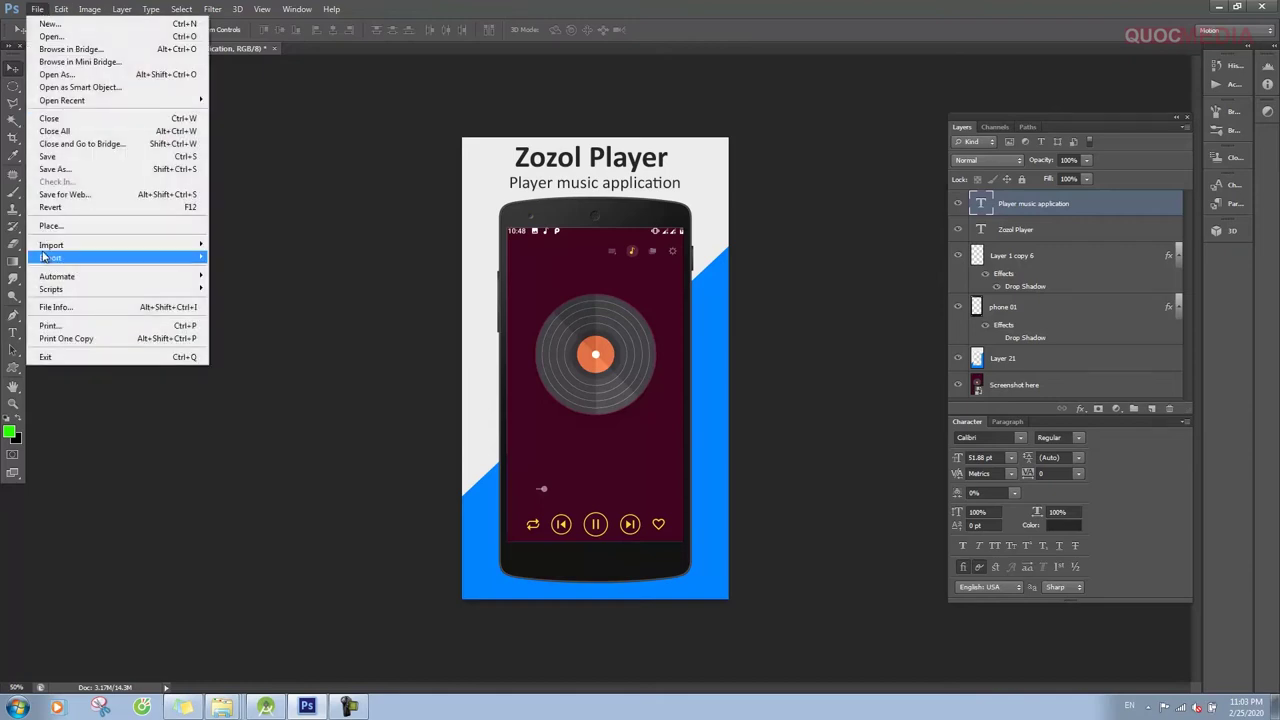
left_click(55, 170)
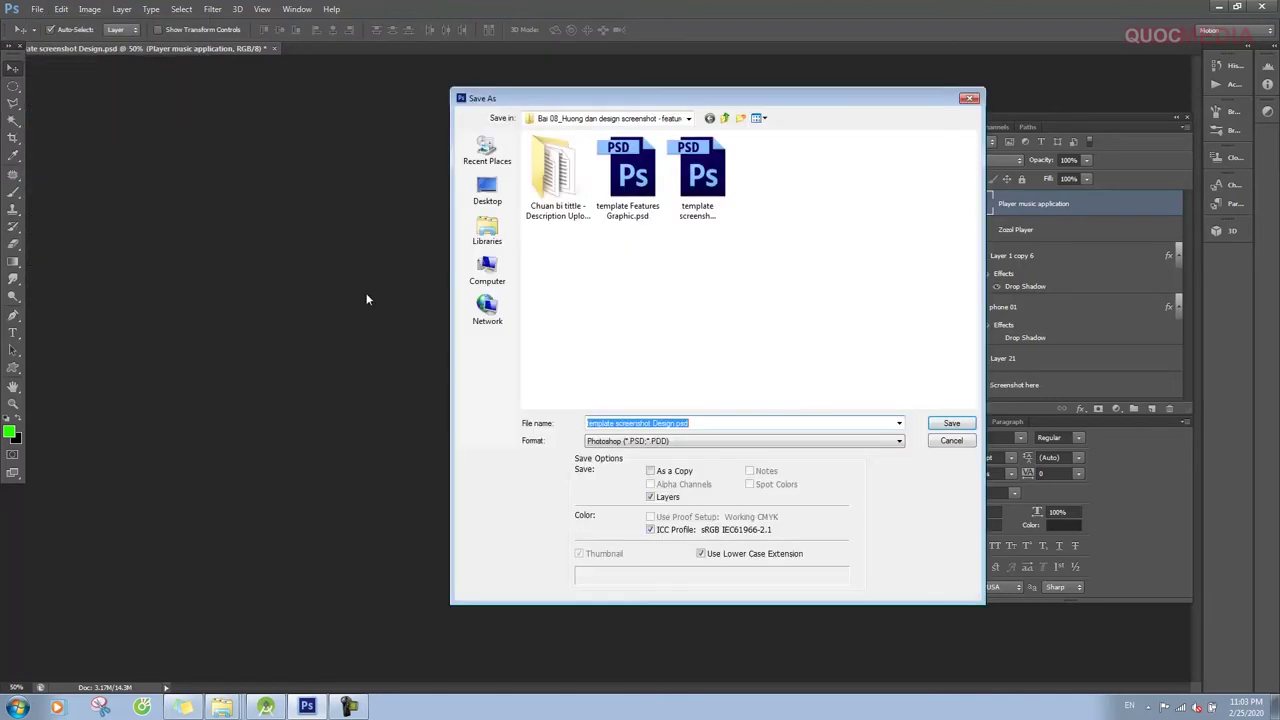
left_click(672, 442)
left_click(630, 531)
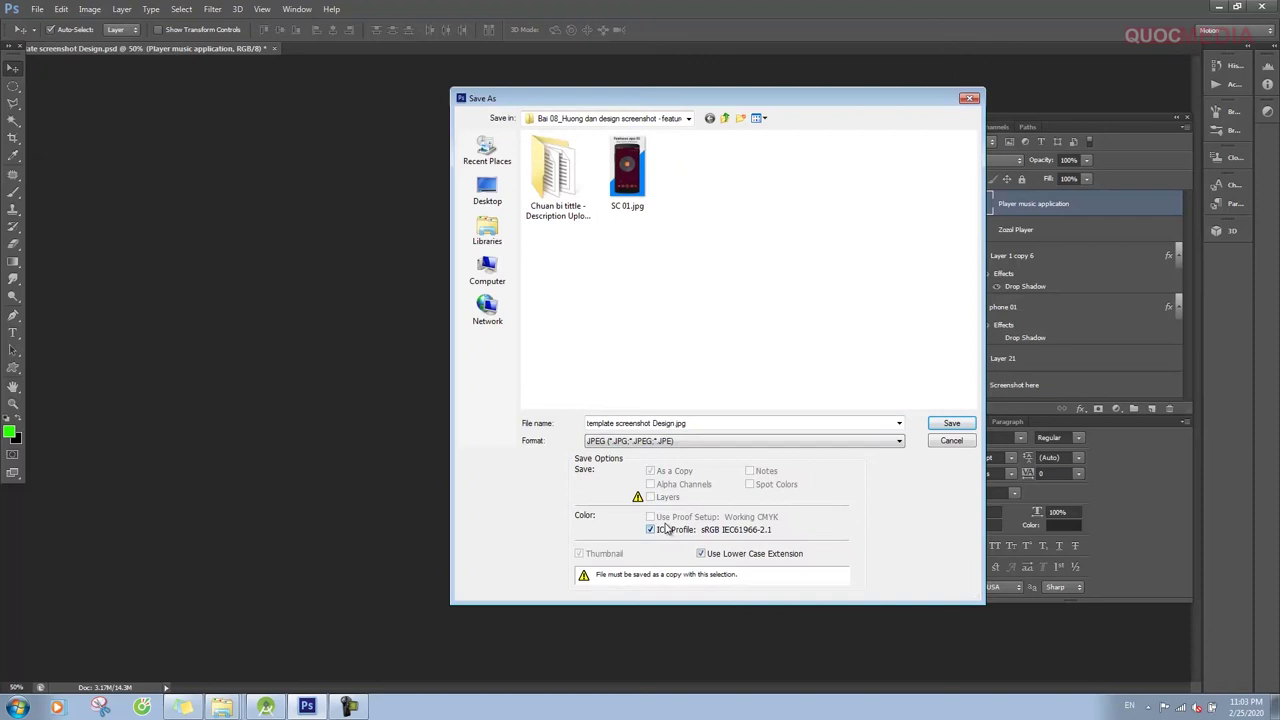
left_click(627, 172)
left_click(951, 423)
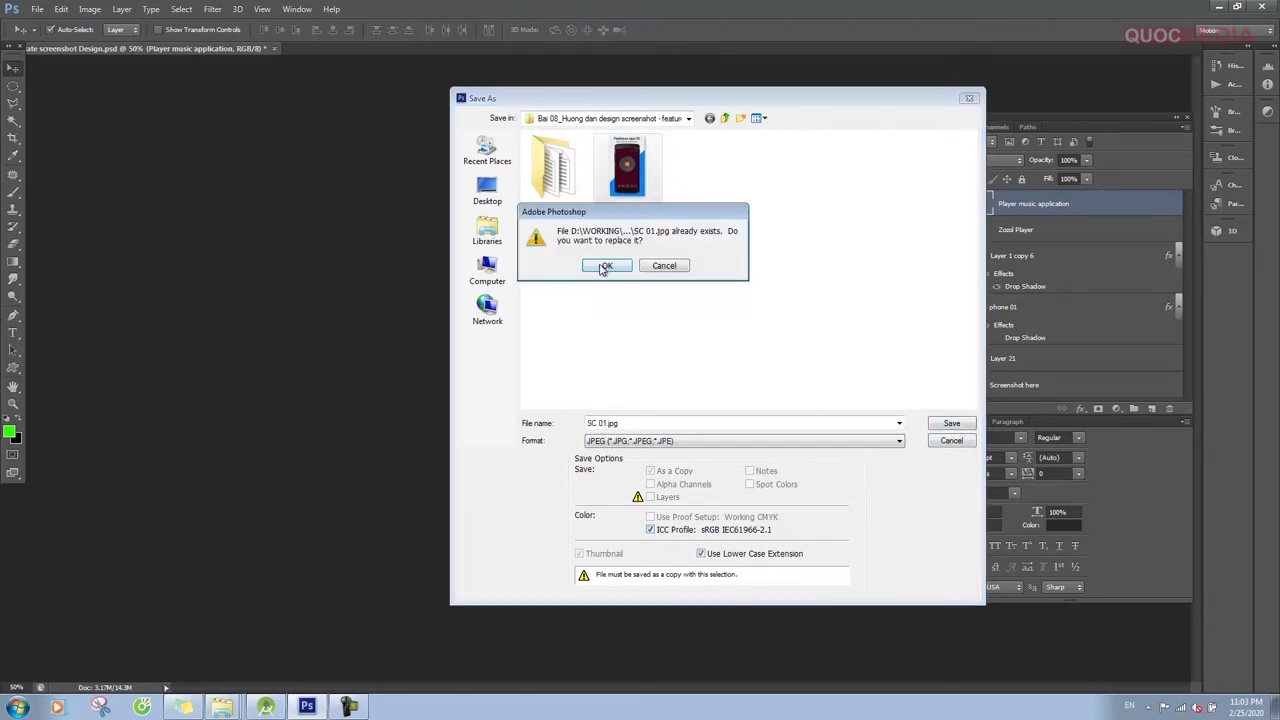
left_click(590, 266)
left_click(392, 235)
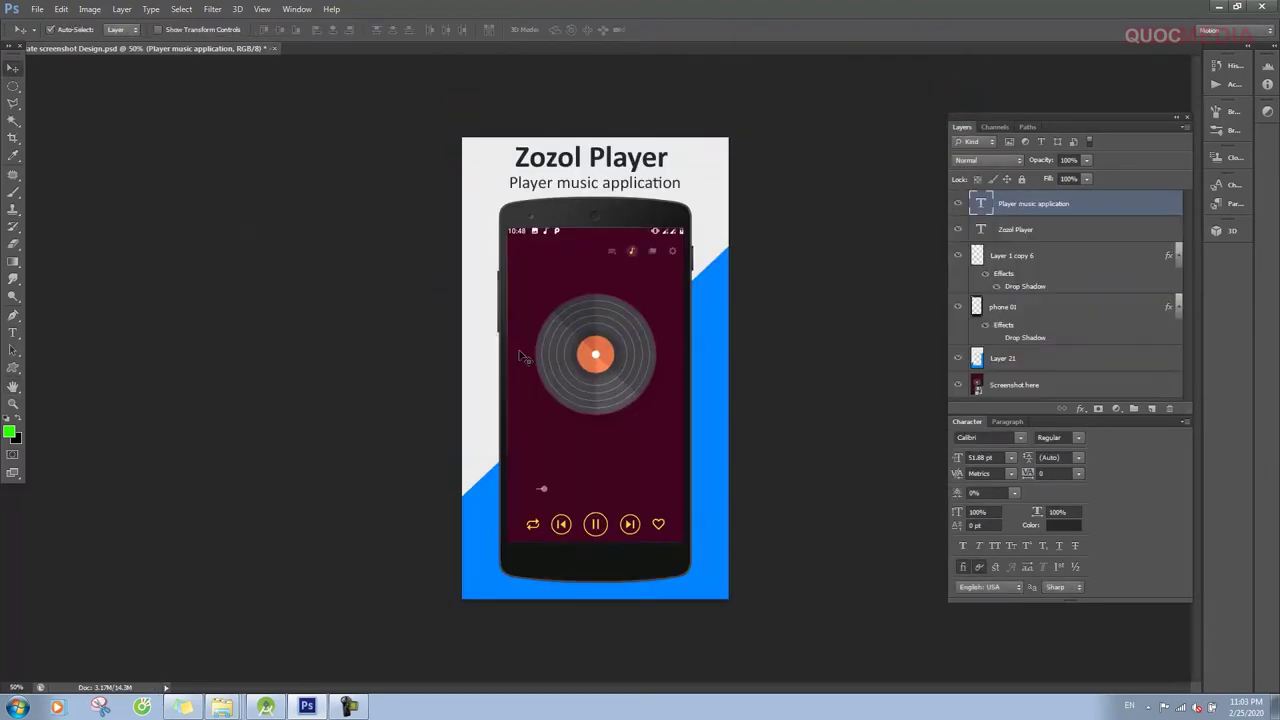
left_click(1029, 388)
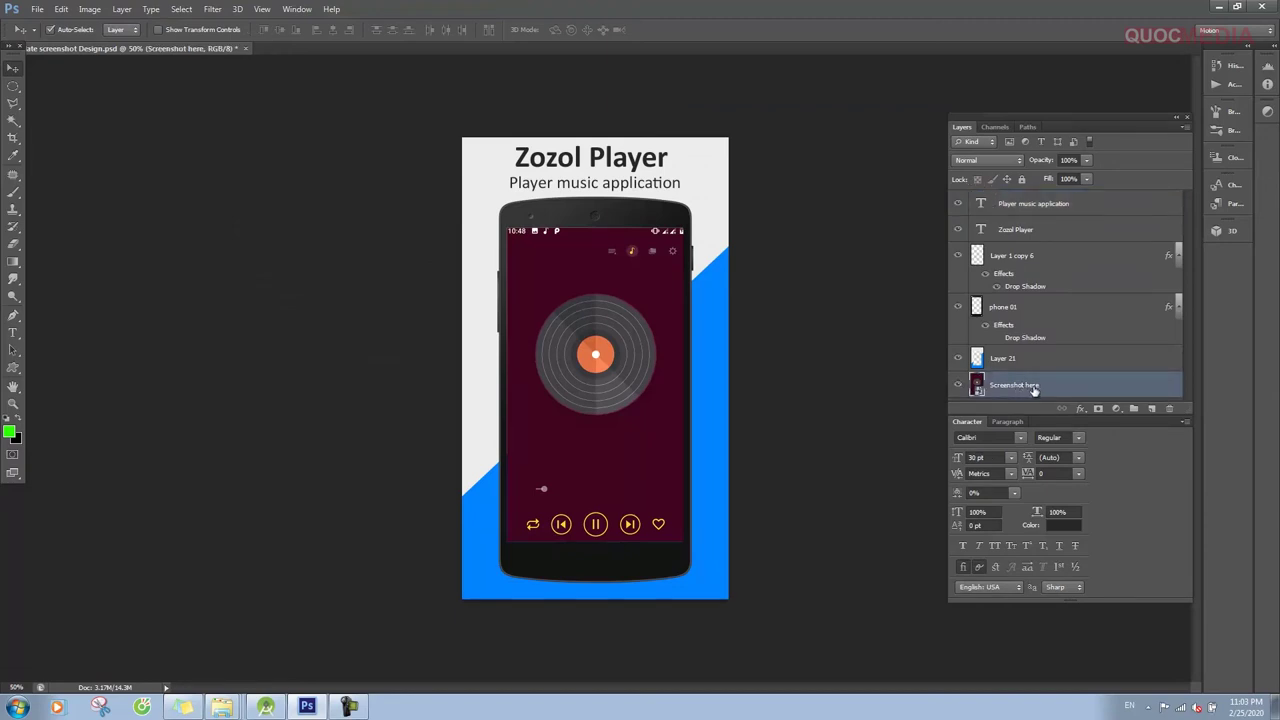
Step: Swap the Screenshot here contents for the song-list screenshot Screenshot_20200225-224715.png
right_click(1029, 389)
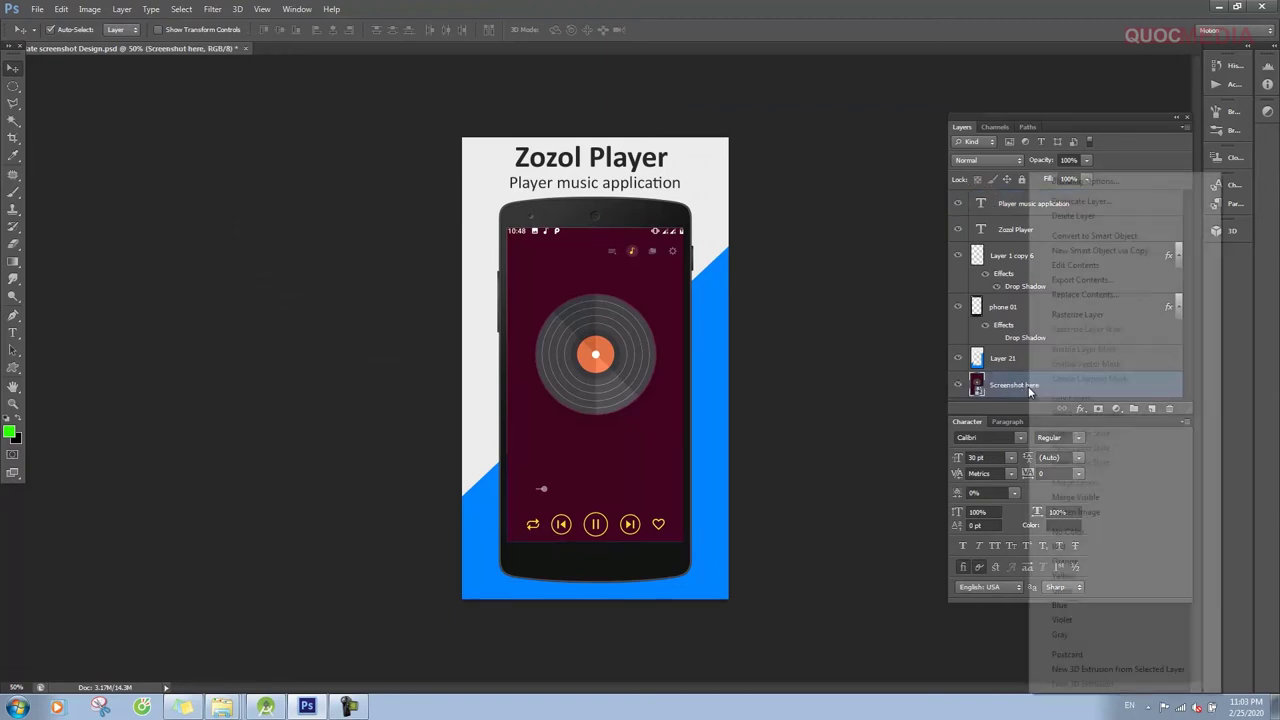
left_click(1085, 295)
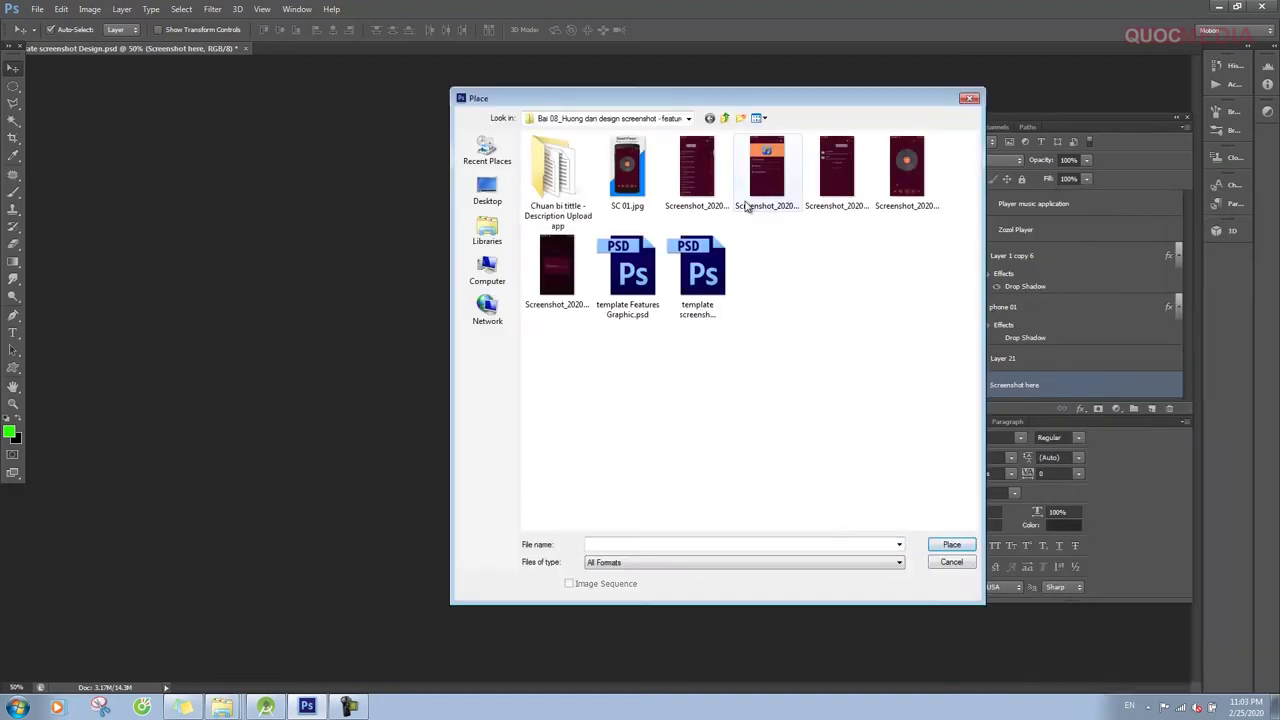
left_click(697, 175)
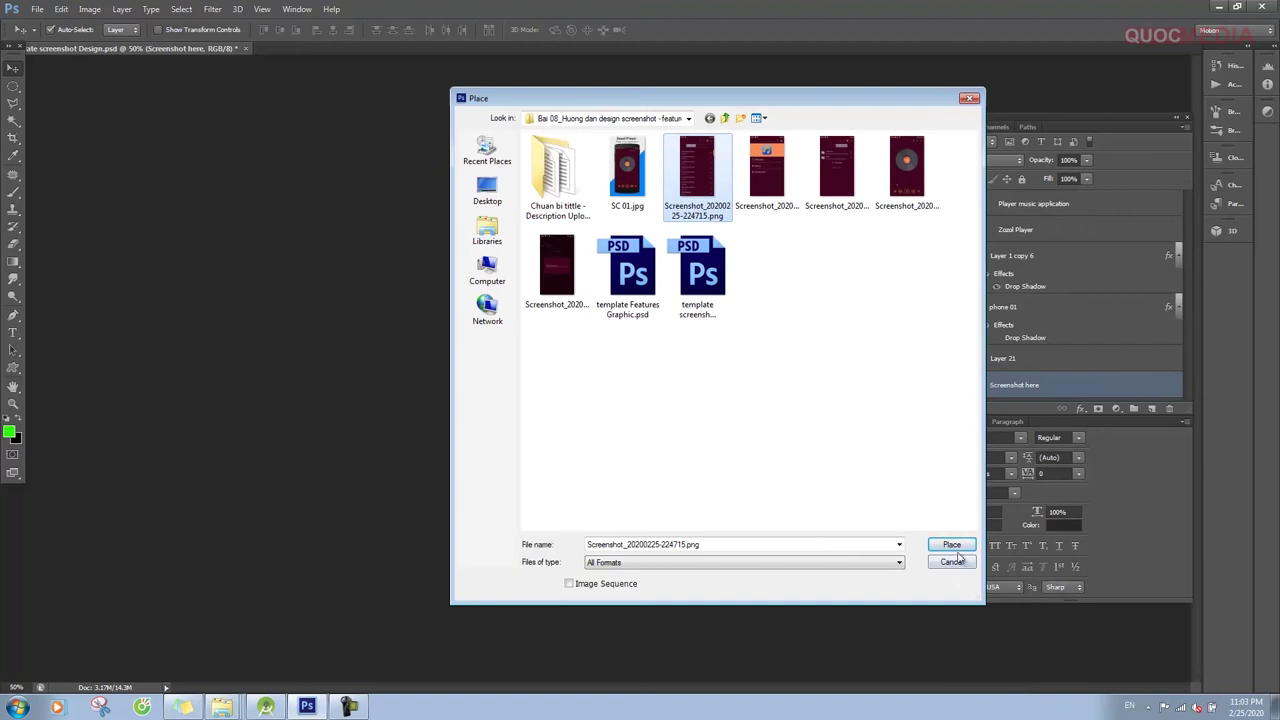
left_click(951, 545)
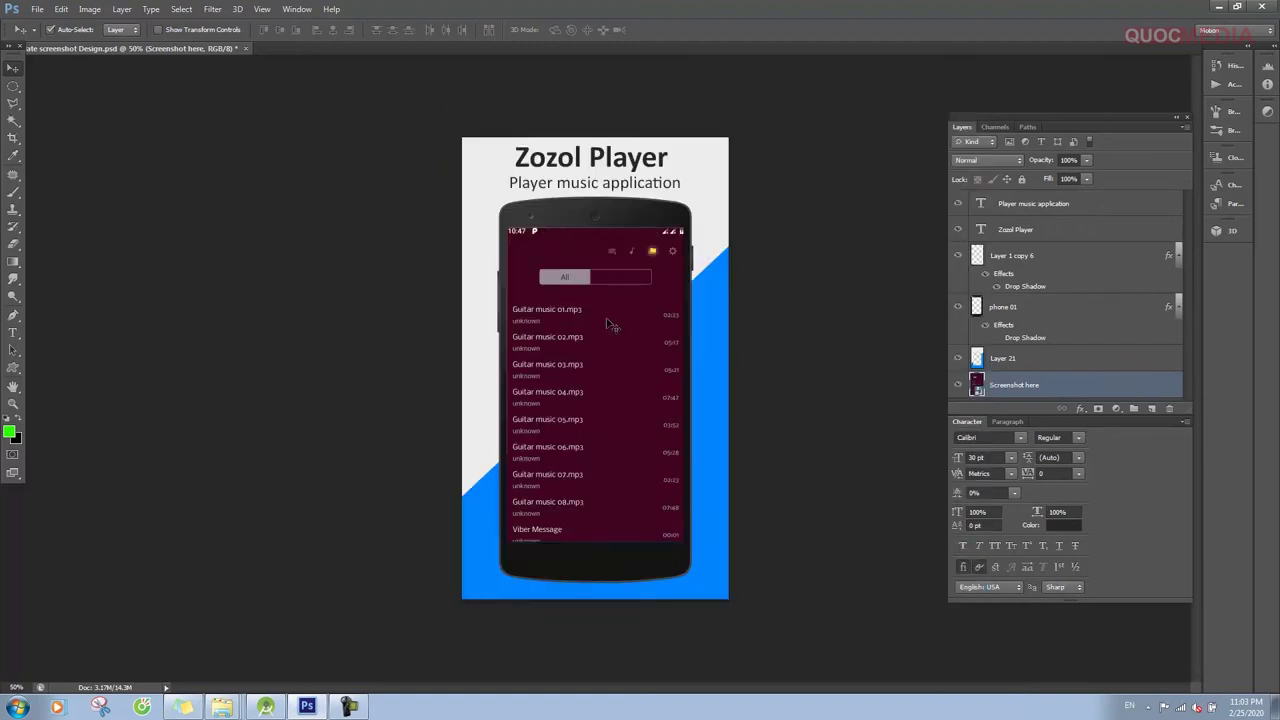
left_click(14, 332)
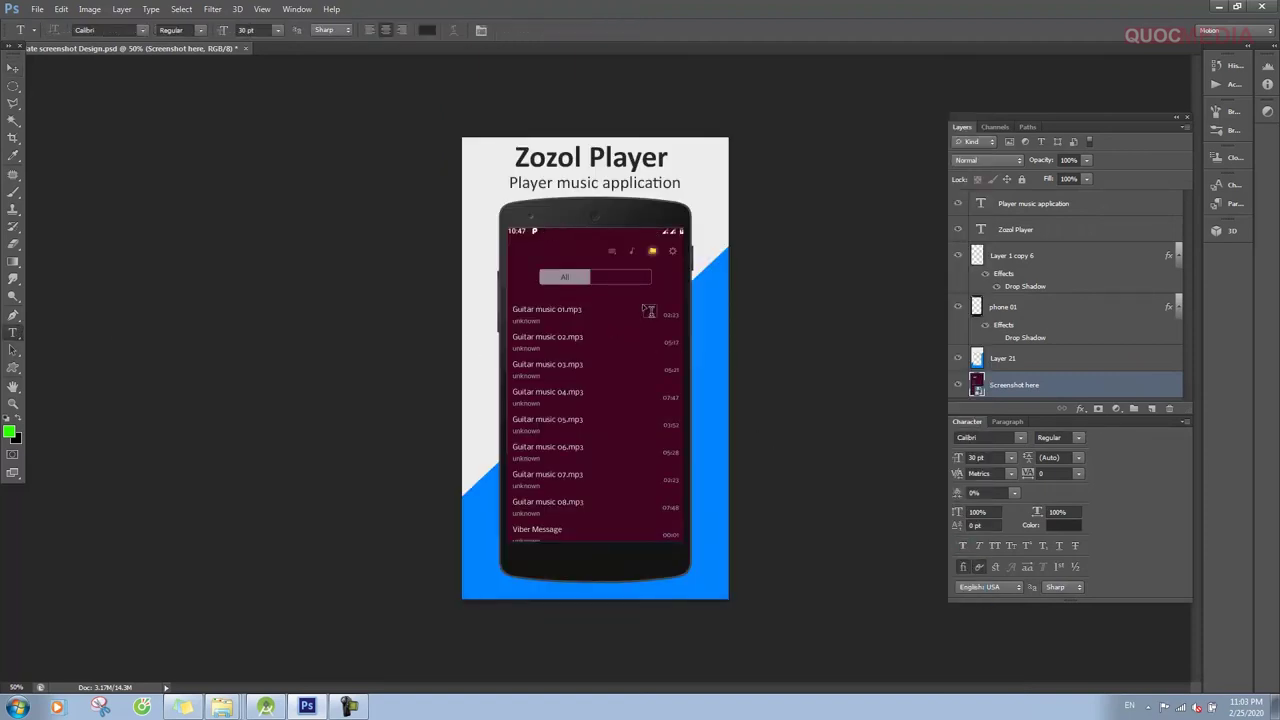
Step: Retype the subtitle under Zozol Player as 'Listing mp3 music player'
left_click(620, 183)
key("ctrl+a")
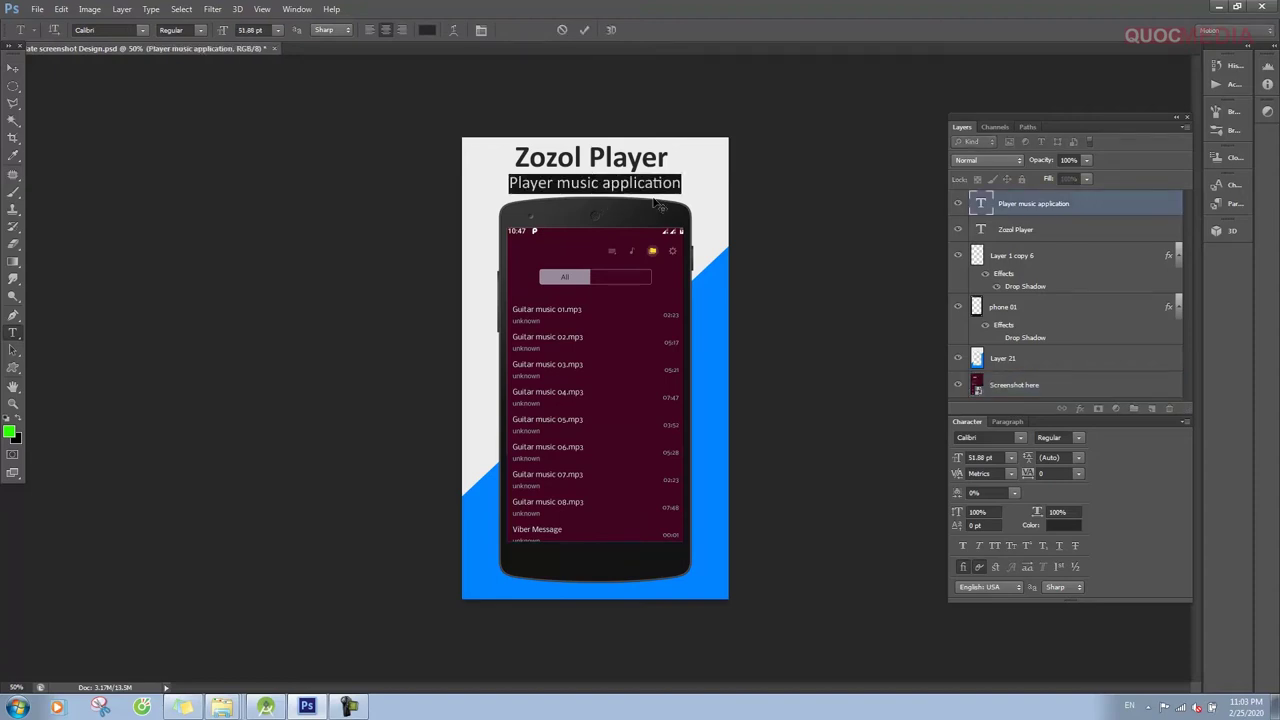
type("Listing ")
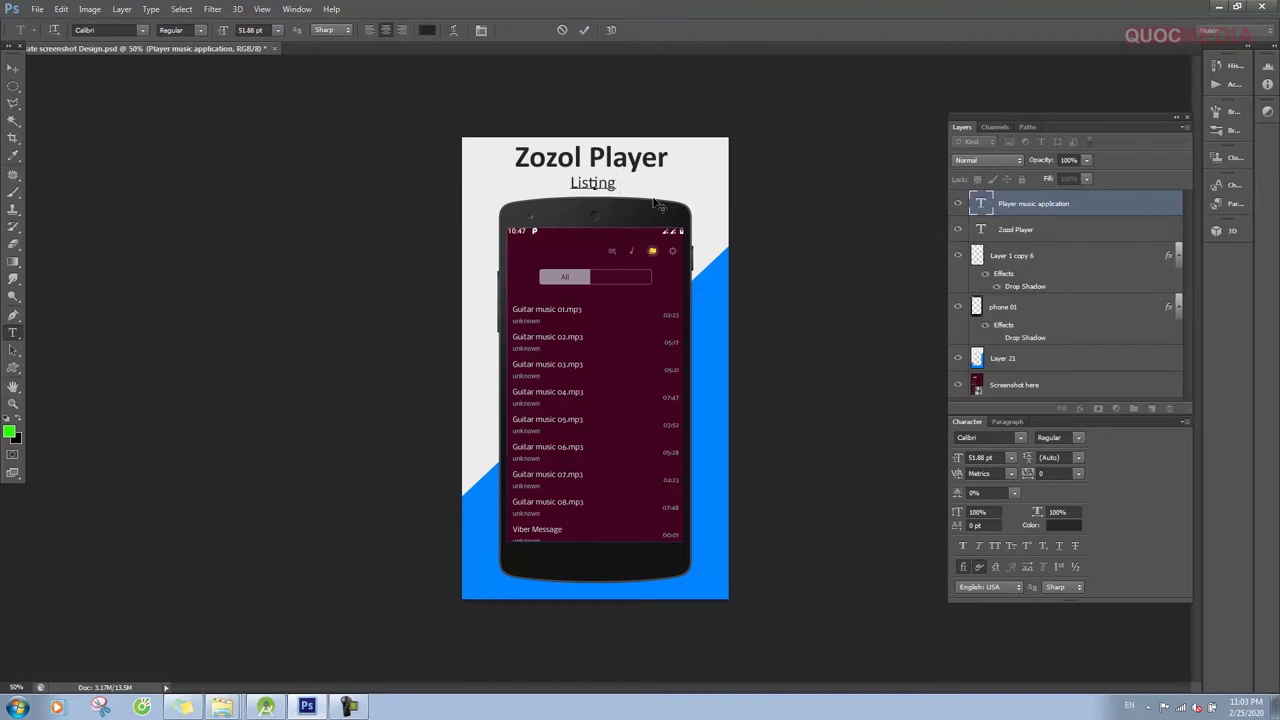
type("mp3 music player")
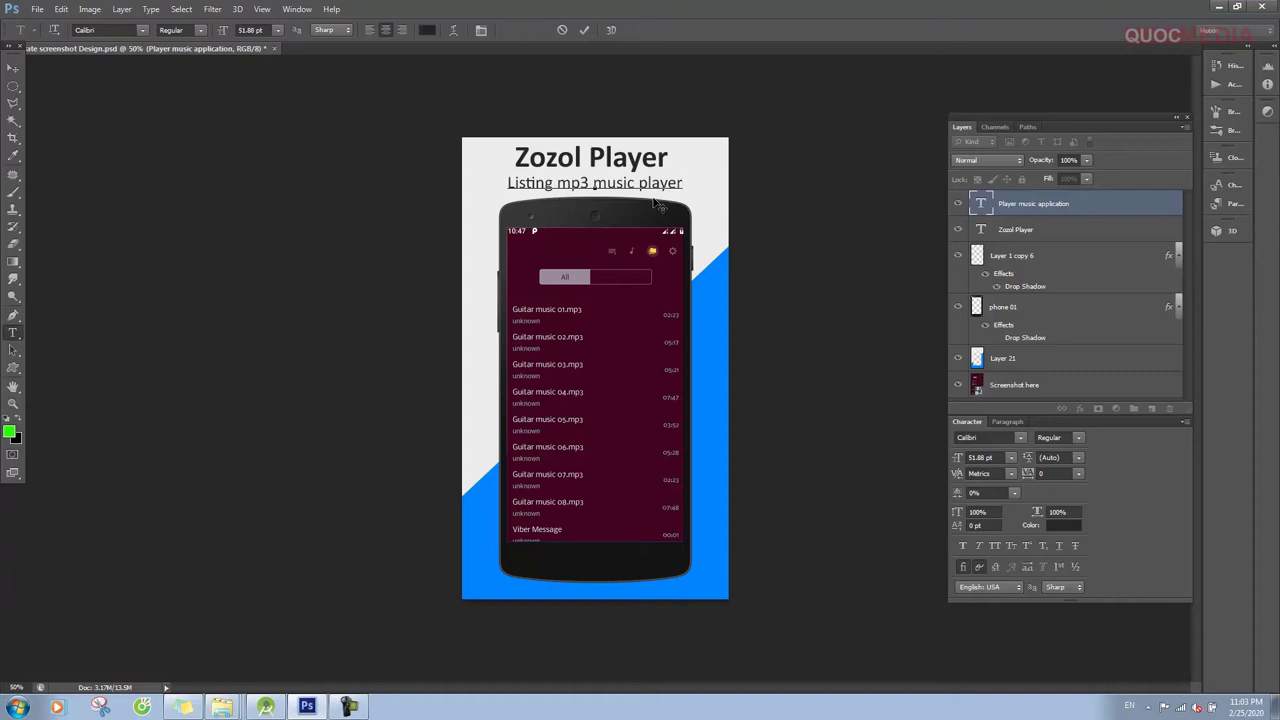
left_click(13, 68)
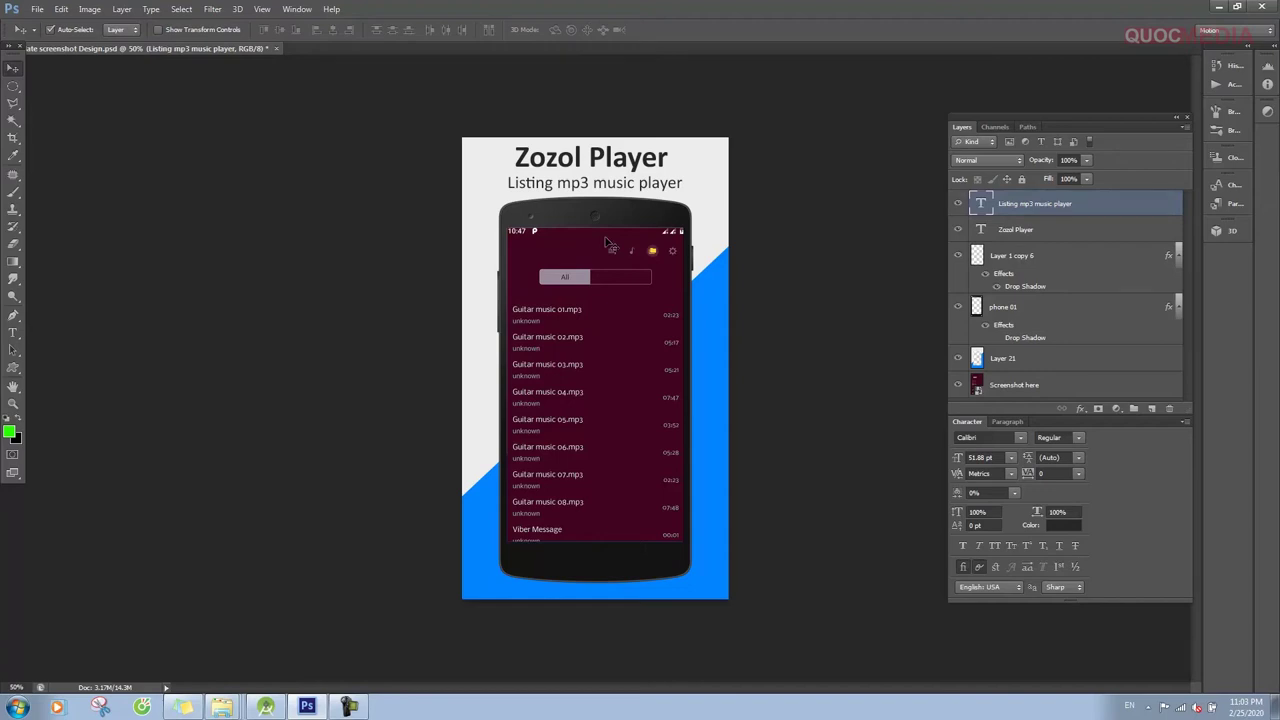
Step: Save the song-list design as the JPEG SC 02.jpg
left_click(37, 9)
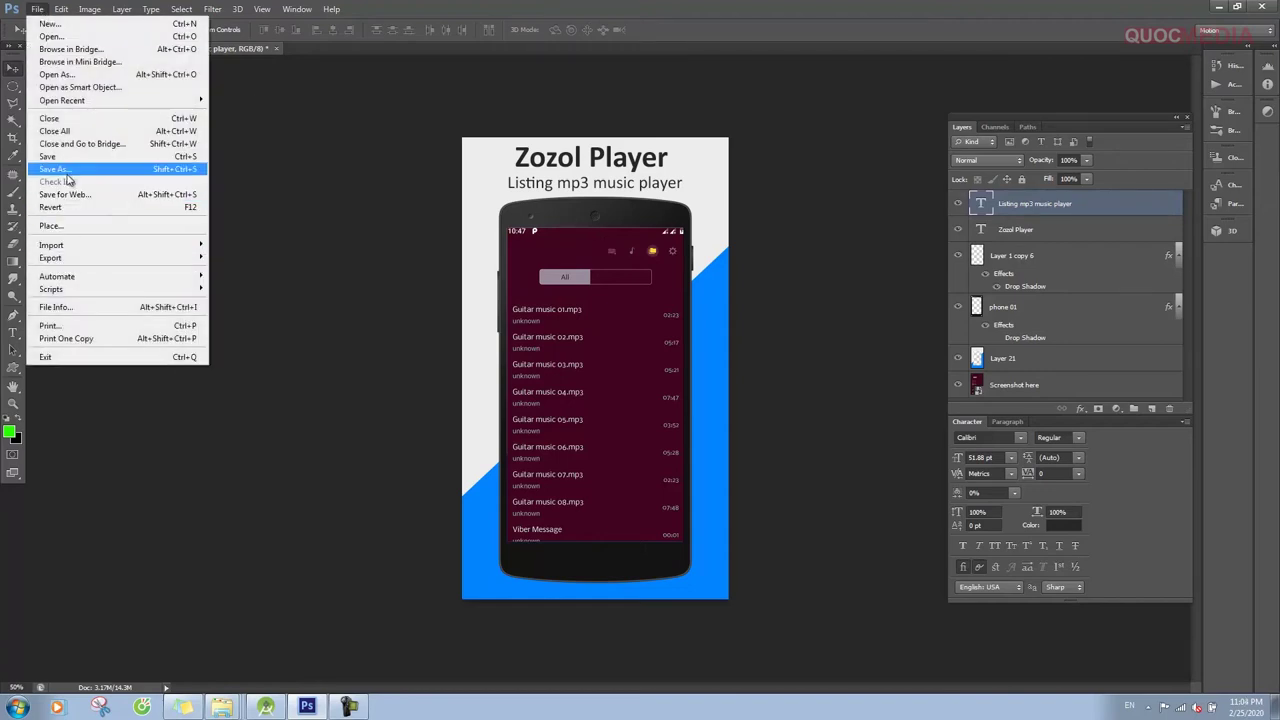
left_click(68, 170)
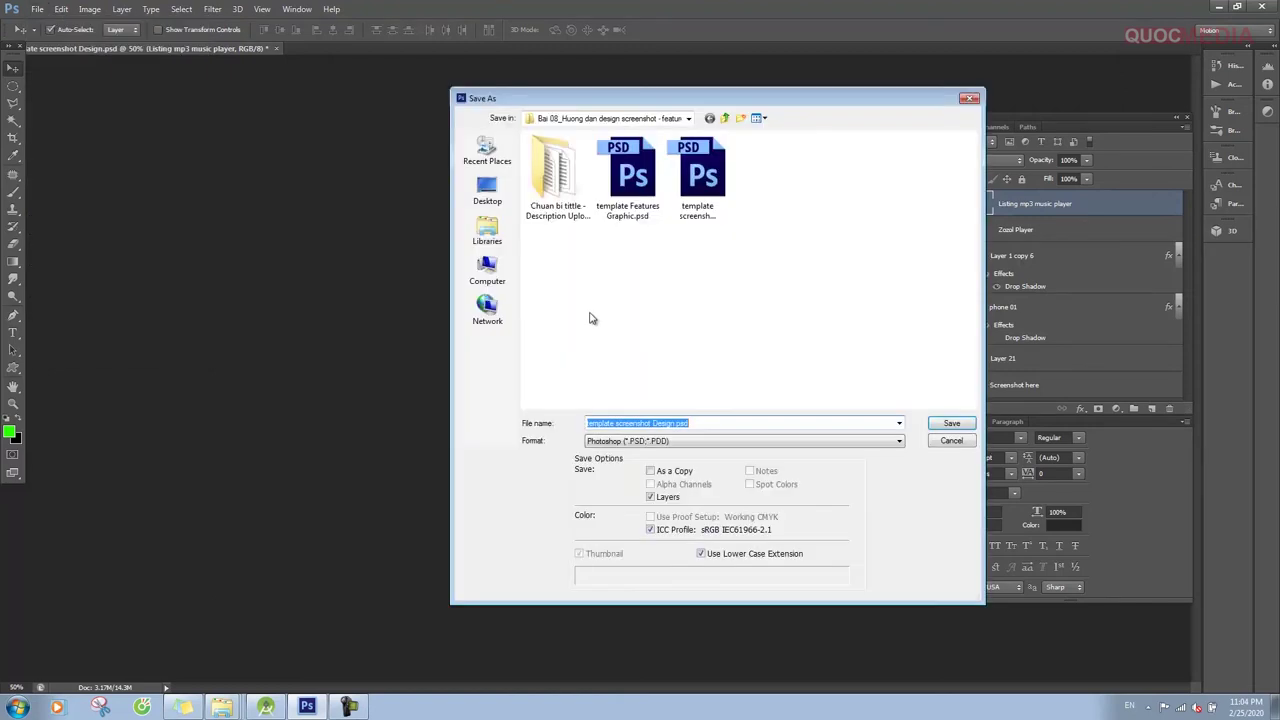
left_click(754, 442)
left_click(630, 531)
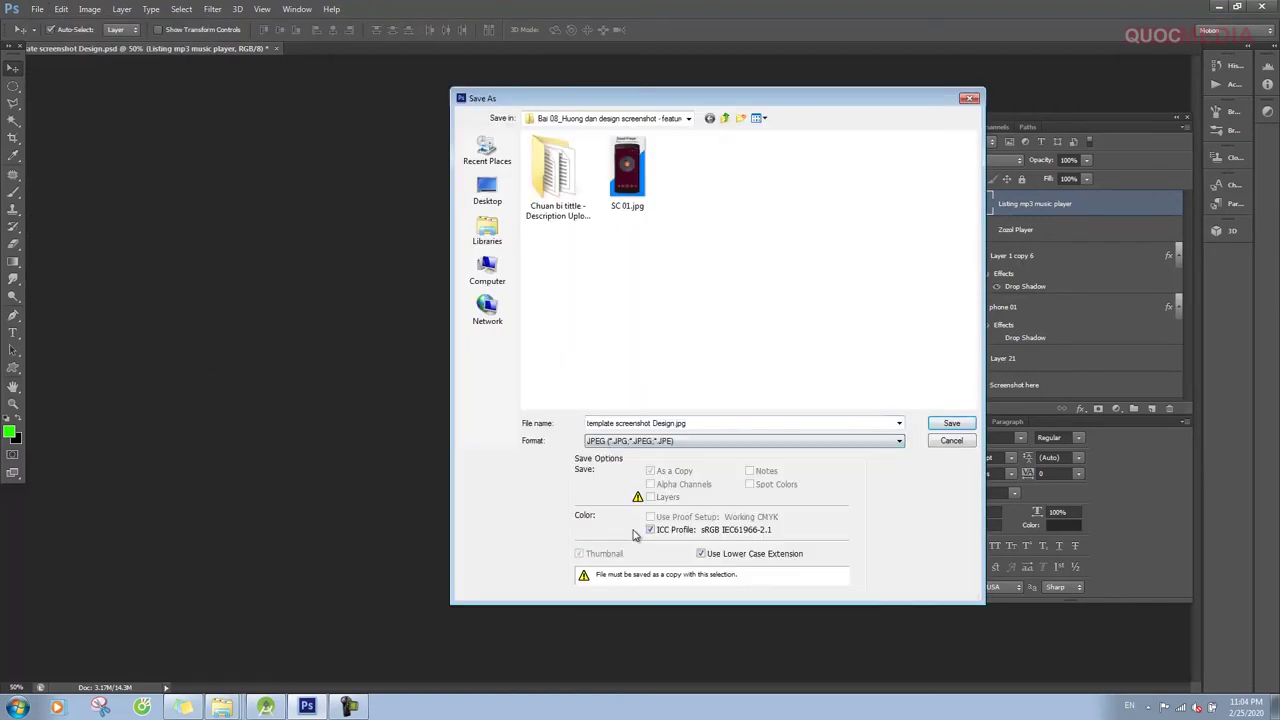
left_click(634, 196)
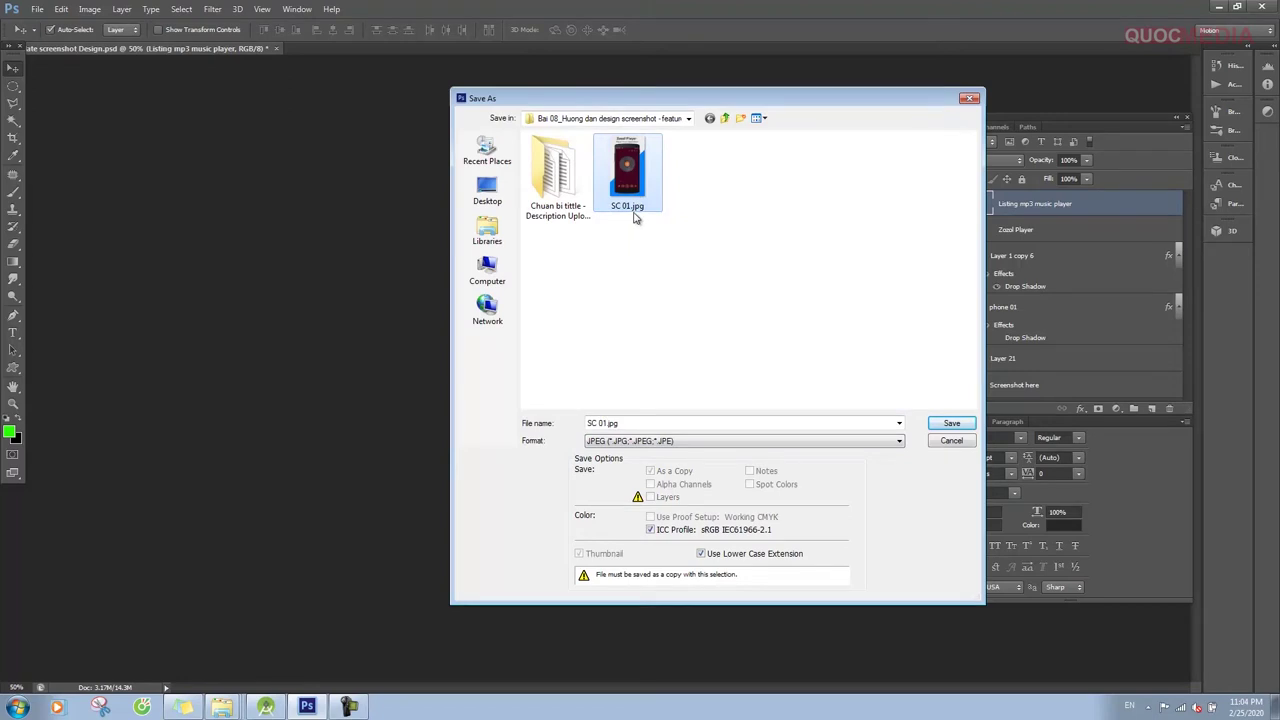
left_click(603, 424)
type("SC 02")
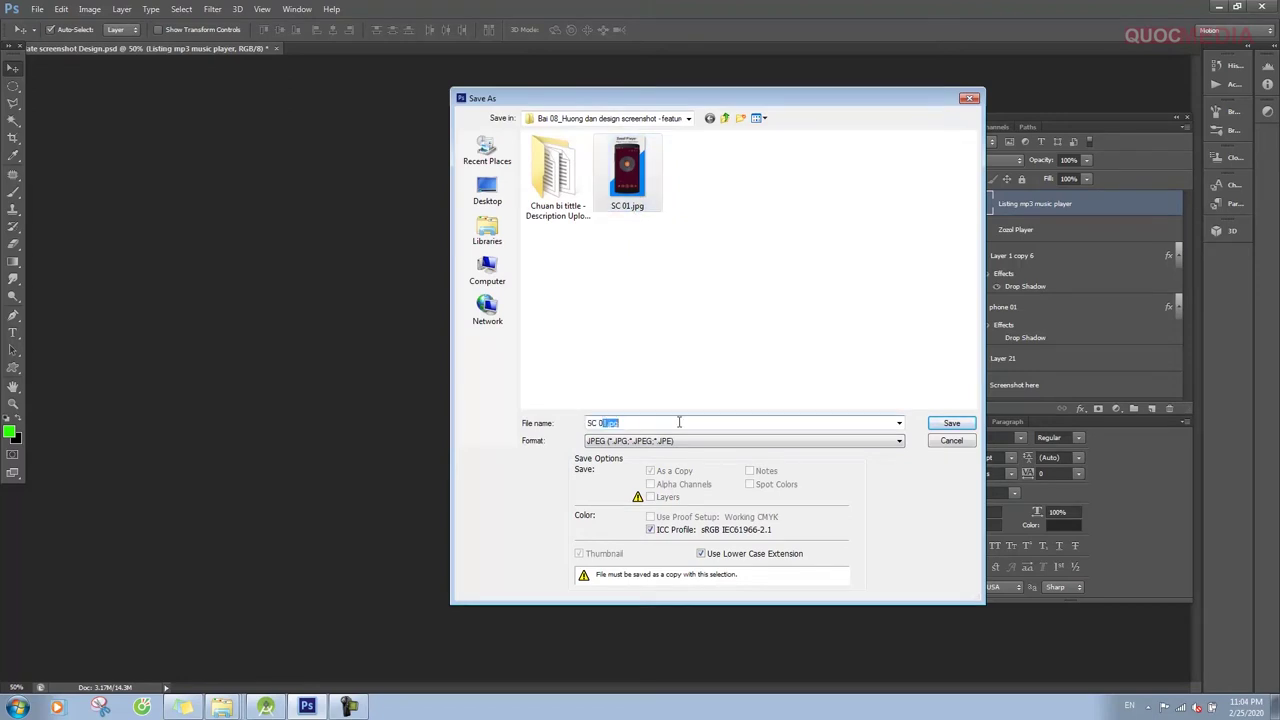
key("Return")
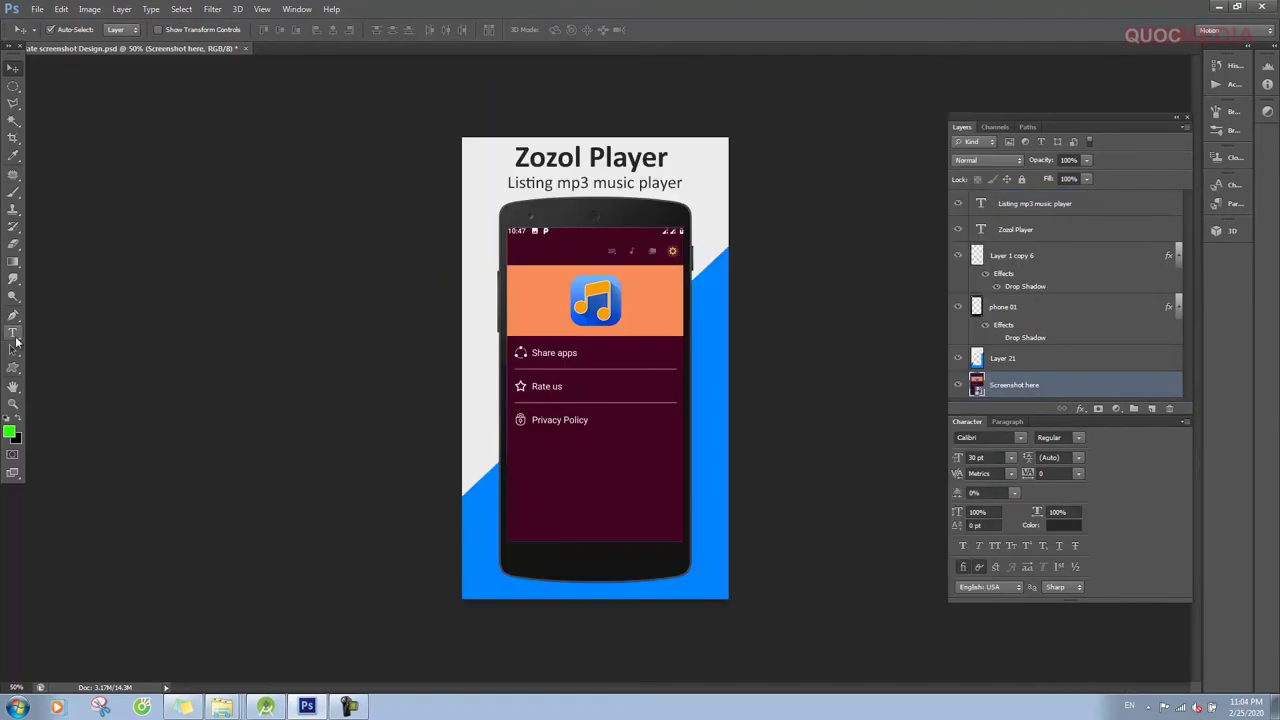
Step: Set the subtitle to 'Share and rate app music' and place the playlist screenshot
type("Share and rate app music")
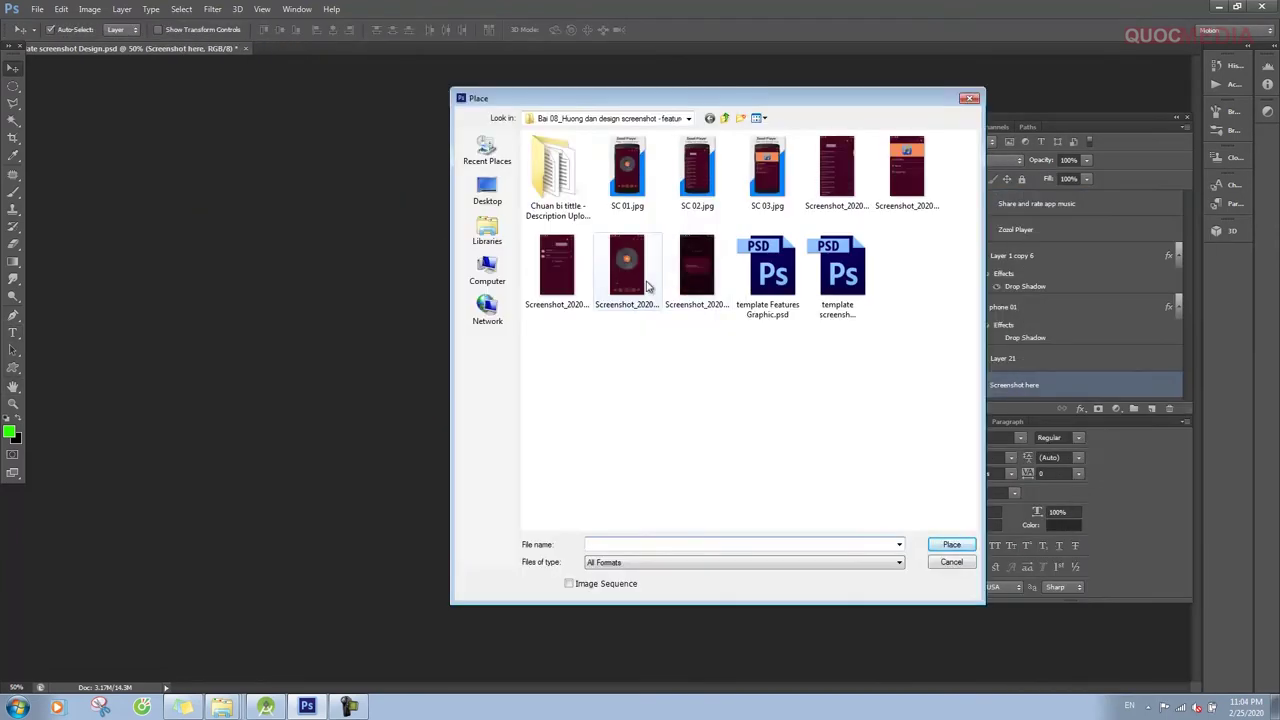
left_click(697, 265)
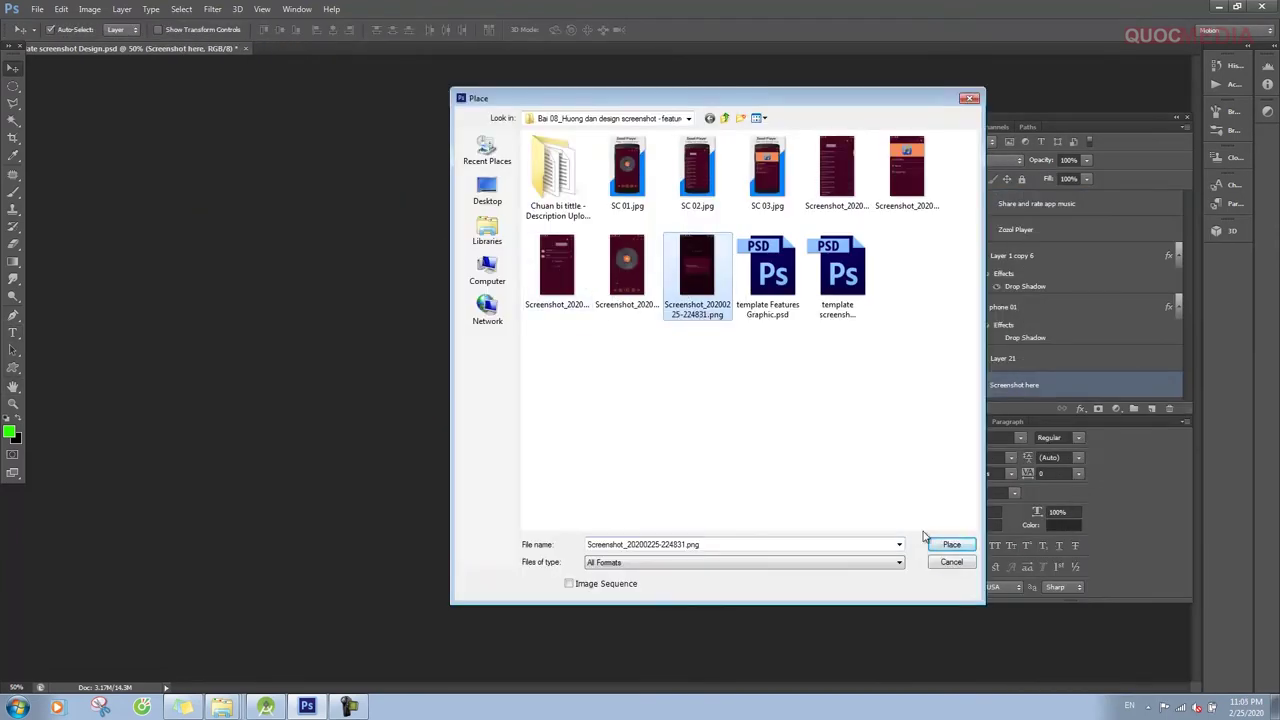
left_click(951, 544)
Step: Change the subtitle to 'Create Play list name & favorite'
triple_click(640, 183)
type("Create Play list name & F")
key("BackSpace")
key("BackSpace")
key("BackSpace")
type("& favorite")
left_click(584, 29)
Step: Save the playlist design as SC 04.jpg and return to the project folder
left_click(37, 9)
left_click(45, 206)
left_click(1031, 420)
left_click(222, 707)
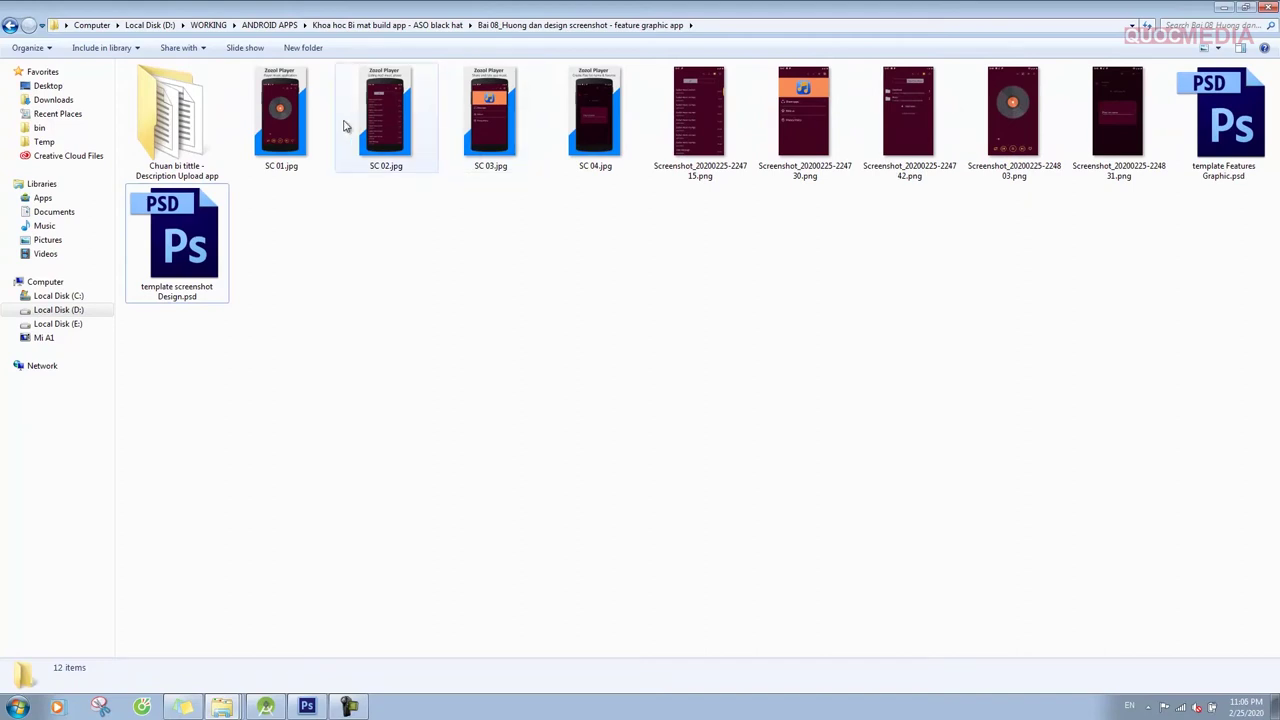
double_click(293, 128)
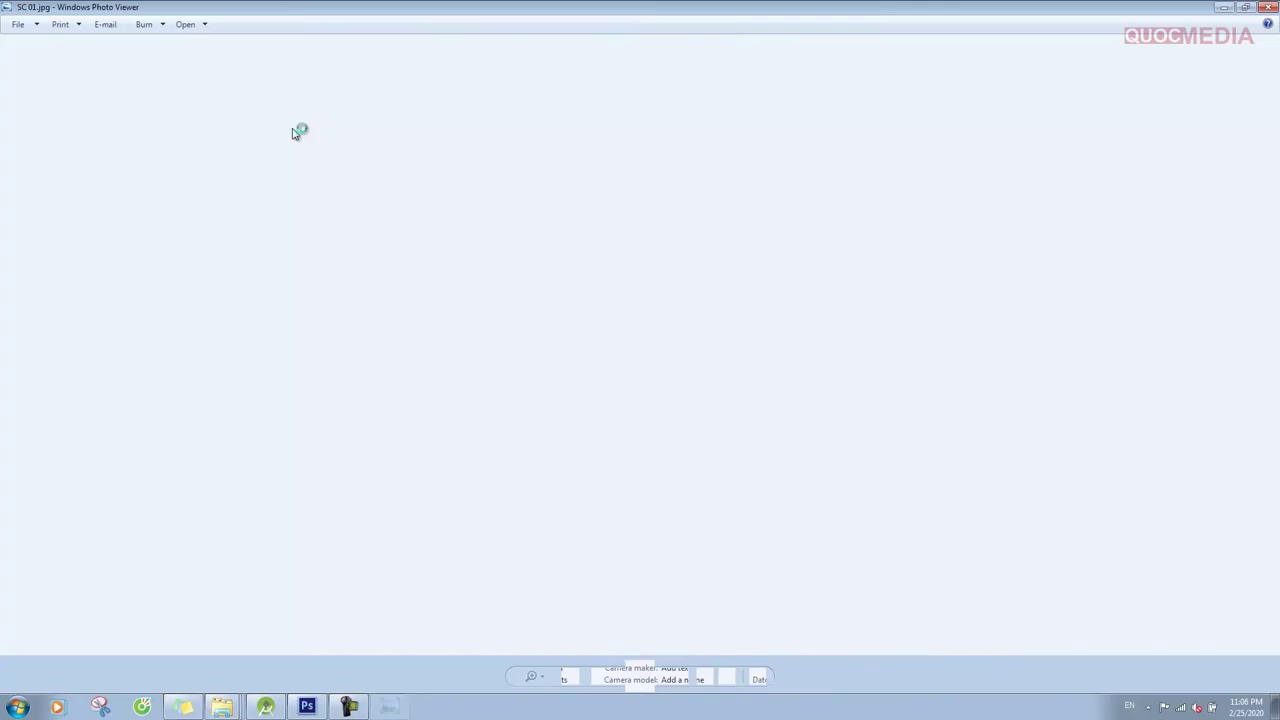
left_click(672, 676)
left_click(672, 676)
left_click(672, 676)
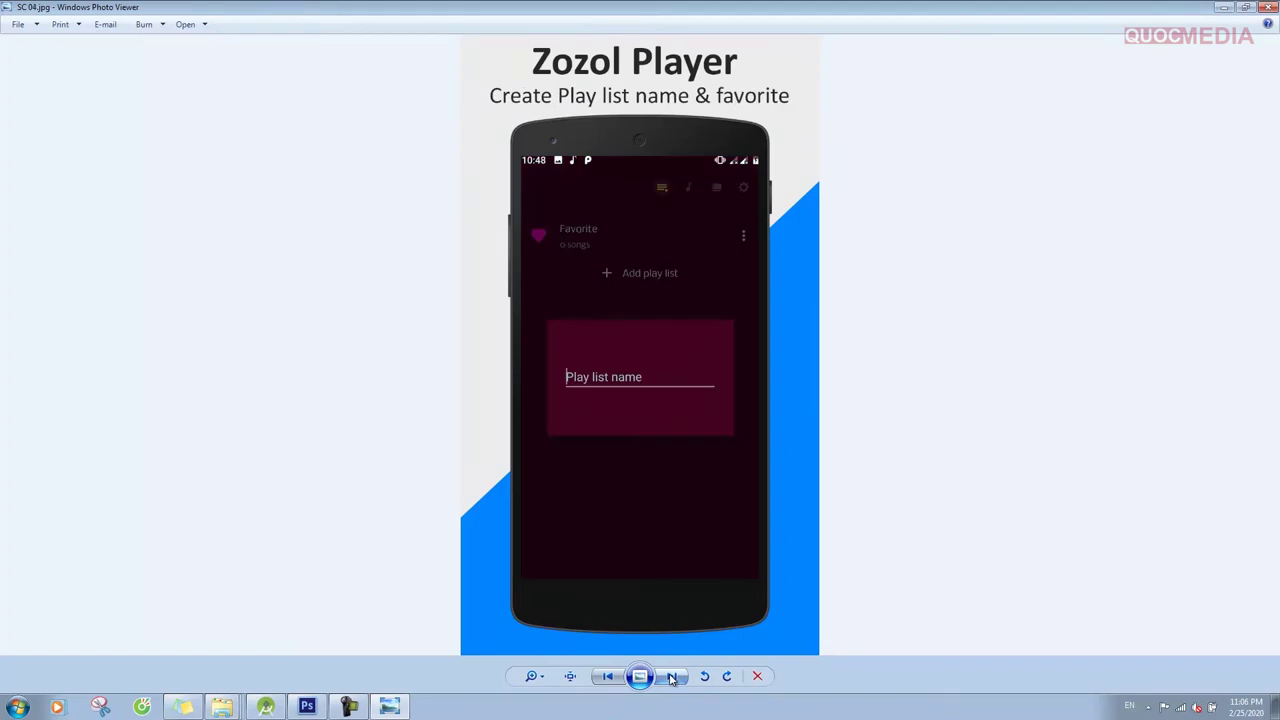
left_click(672, 676)
left_click(607, 676)
left_click(607, 676)
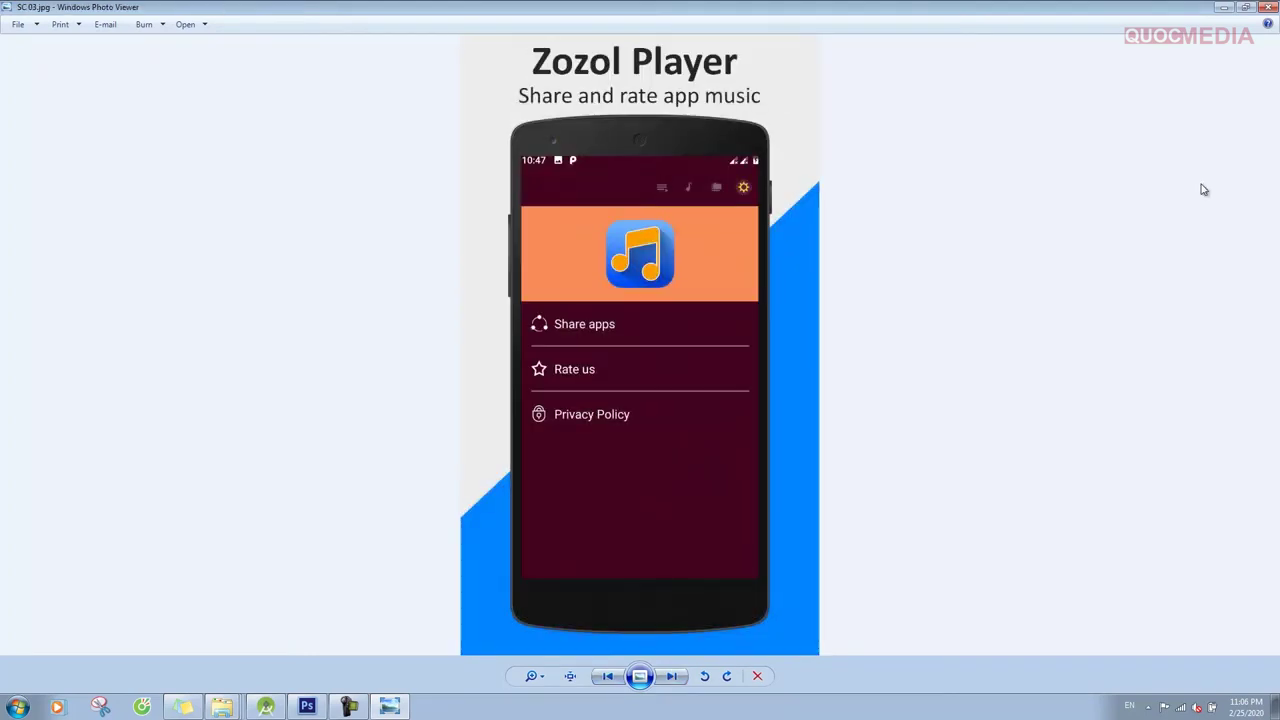
left_click(1267, 7)
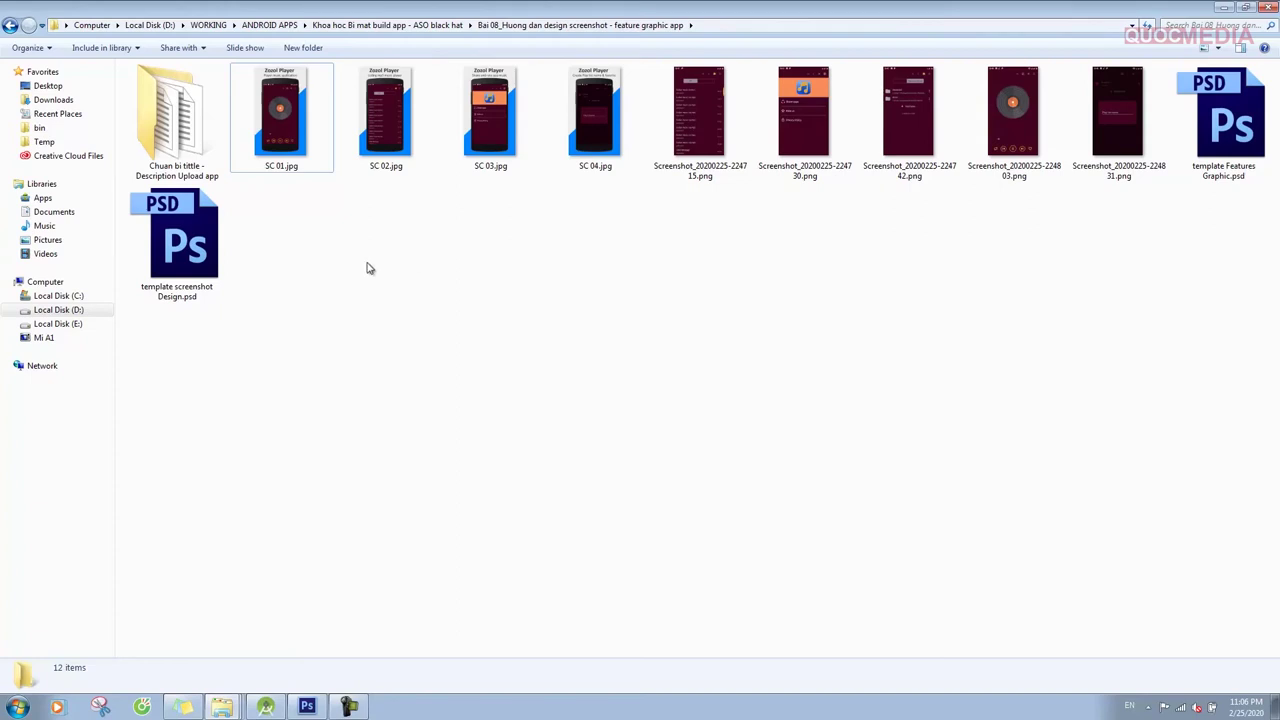
Step: Open the Features Graphic.psd template in Photoshop
double_click(1220, 150)
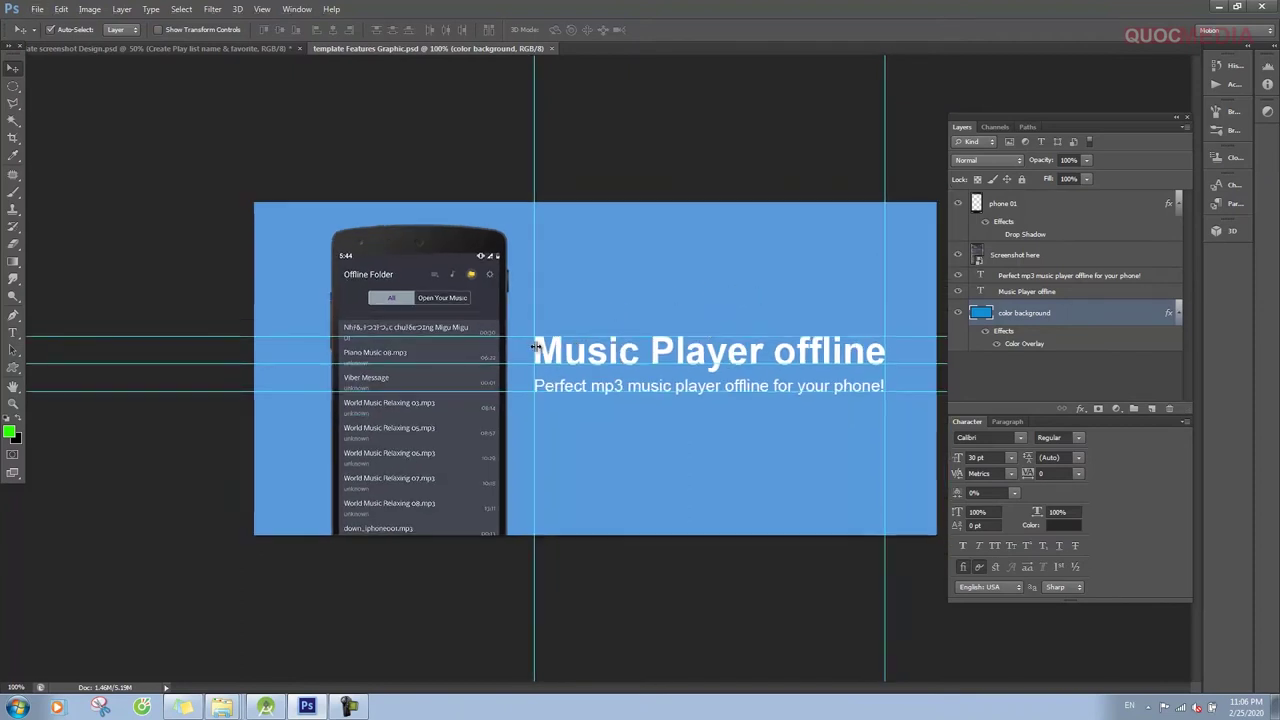
left_click(13, 332)
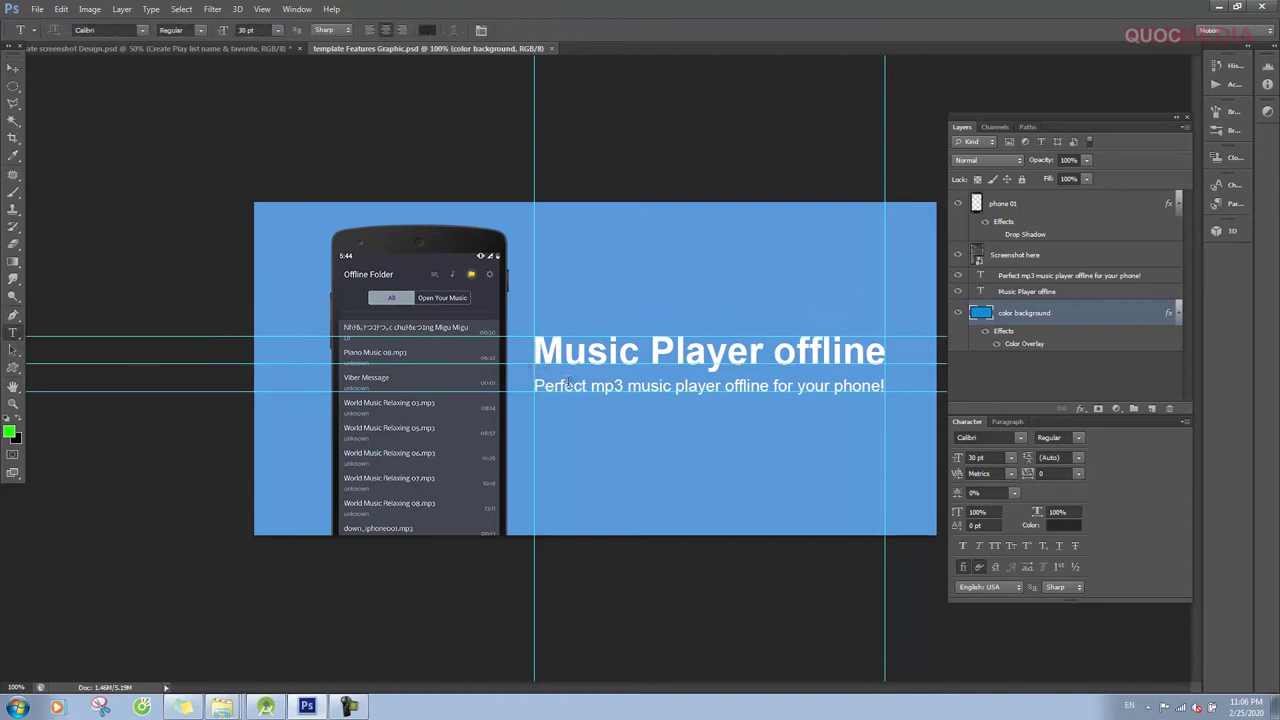
left_click(13, 68)
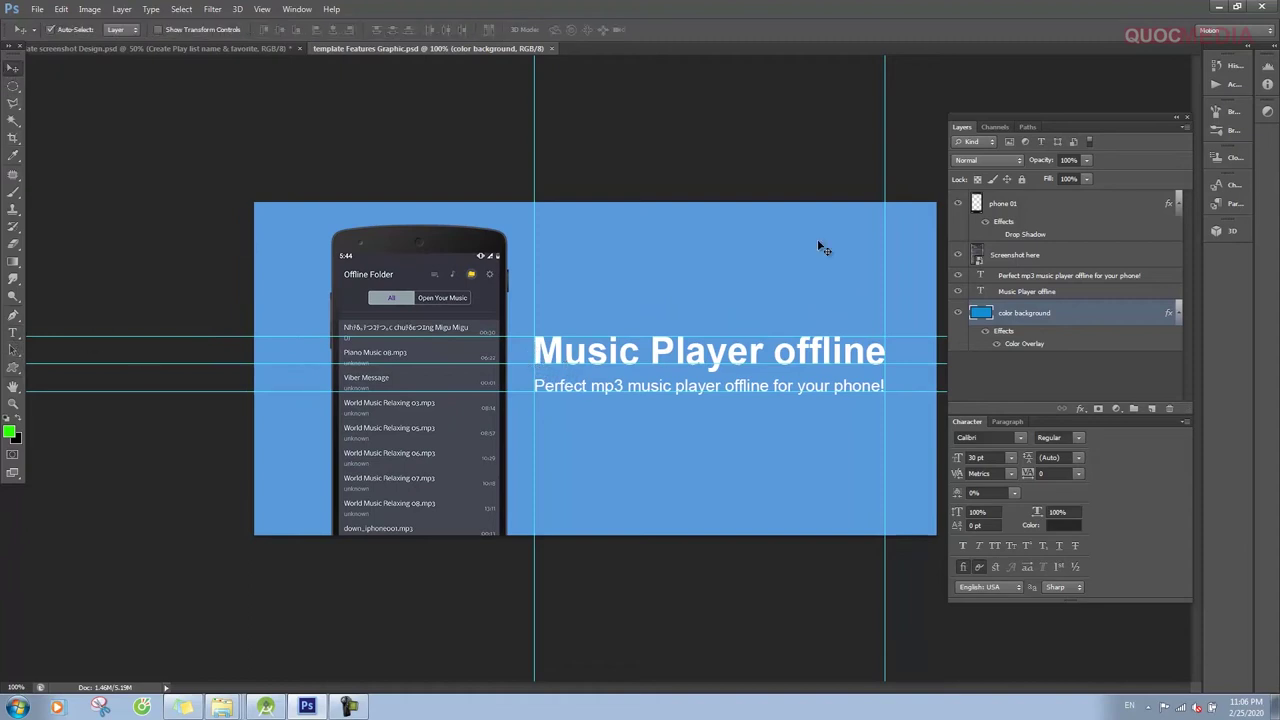
Step: Place the vinyl player screenshot in the banner phone and select the 'Music Player offline' title
left_click(1005, 258)
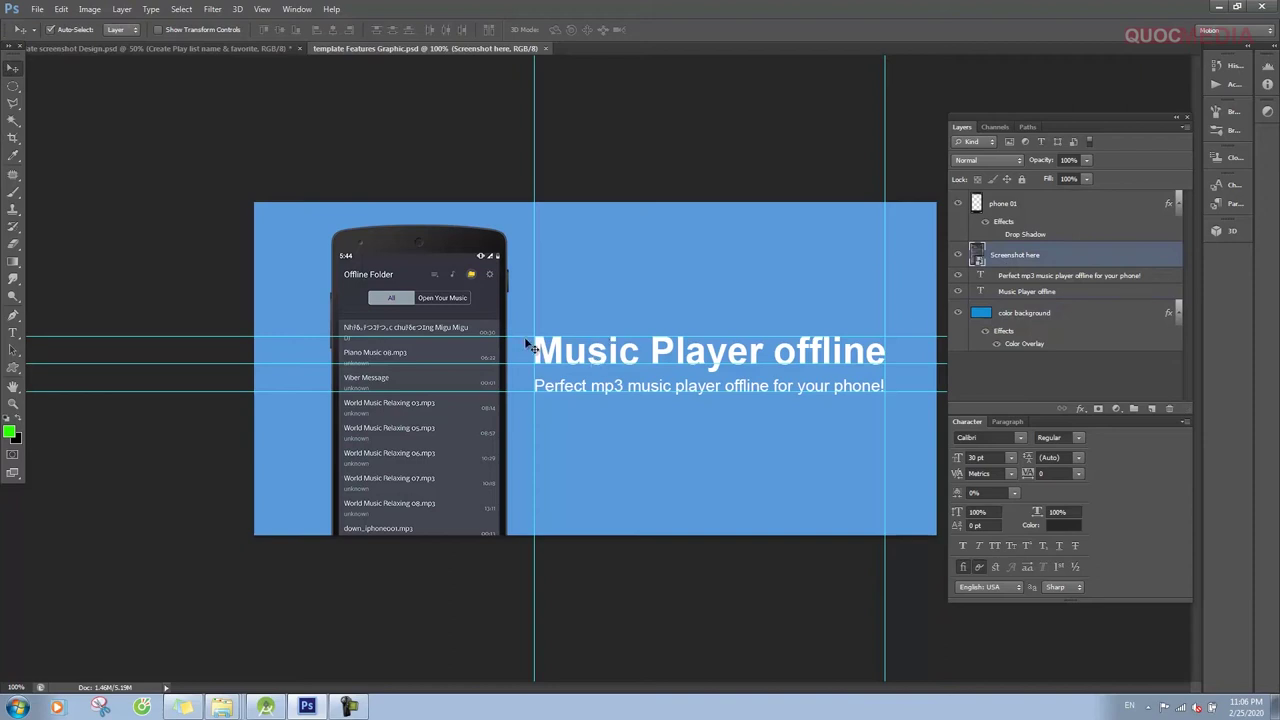
right_click(1022, 270)
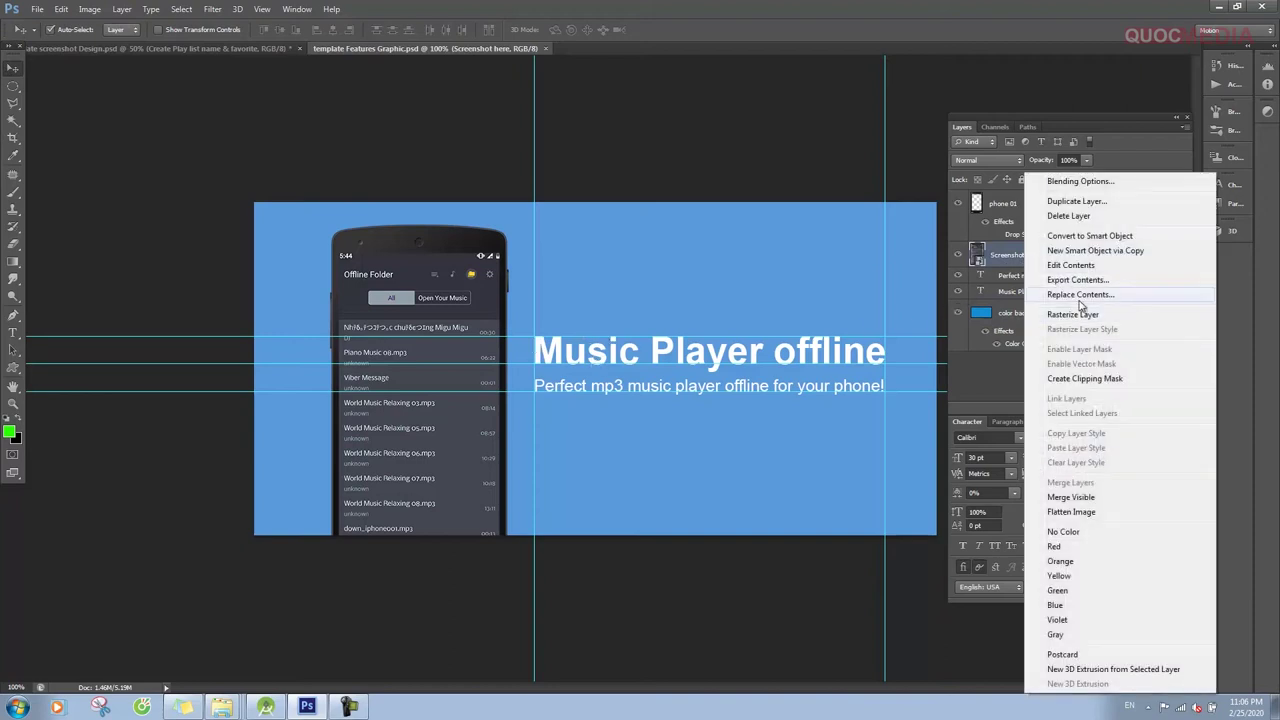
left_click(1080, 296)
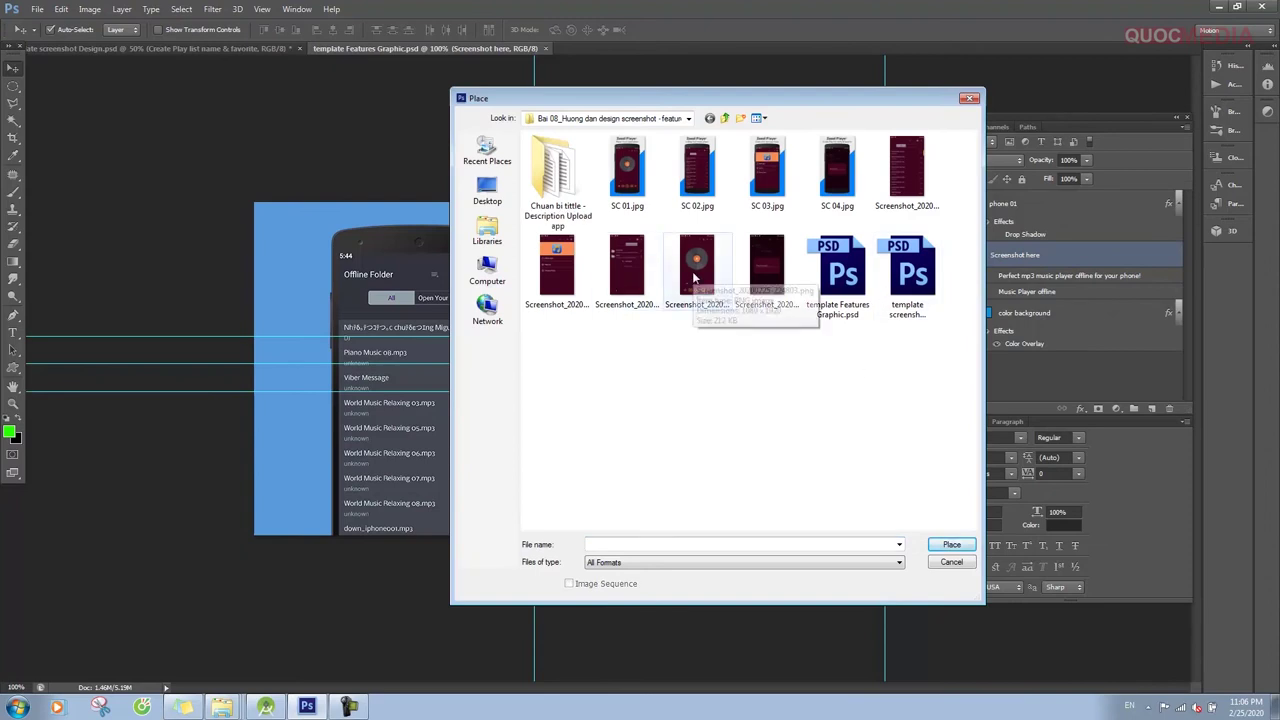
left_click(696, 279)
left_click(952, 546)
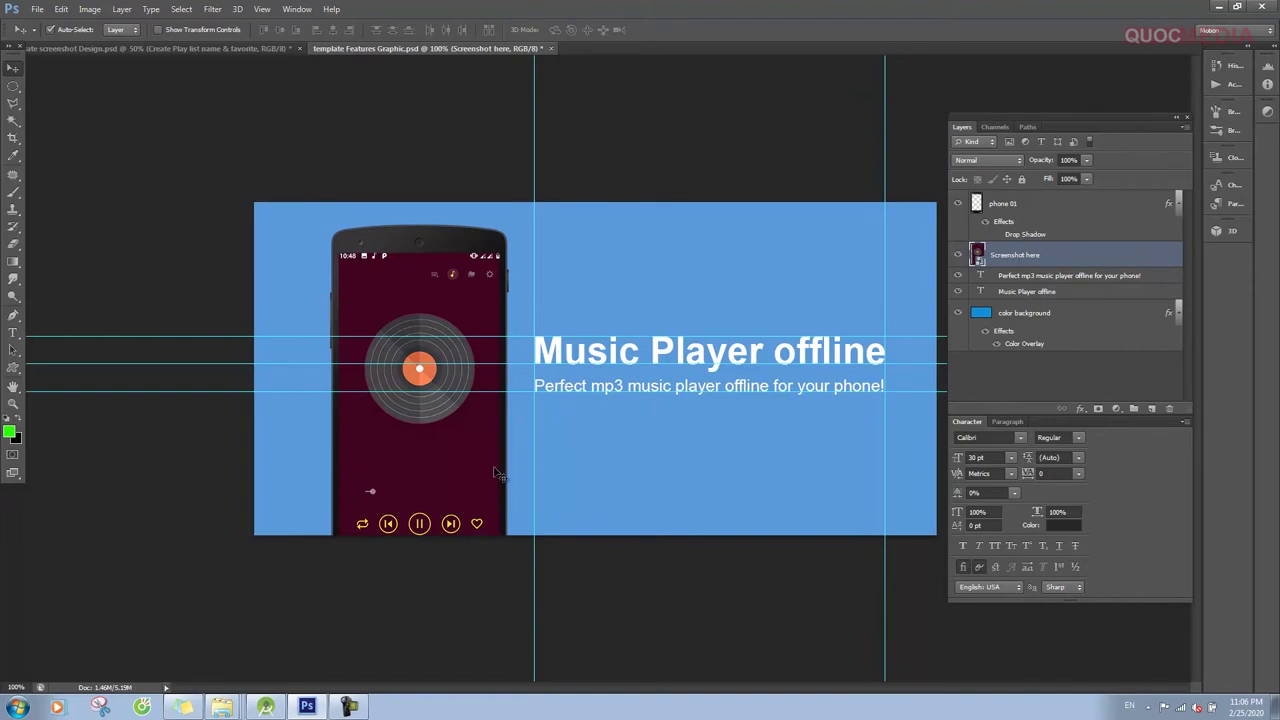
left_click(13, 332)
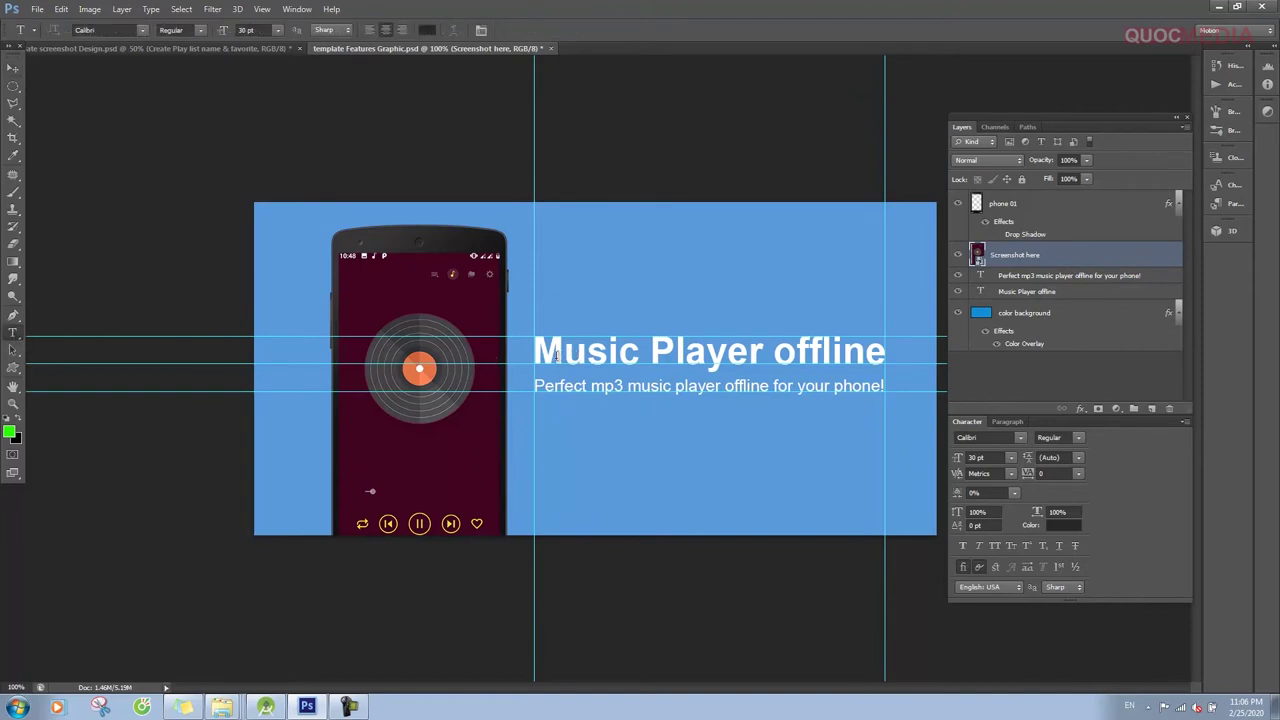
left_click_drag(535, 352, 930, 350)
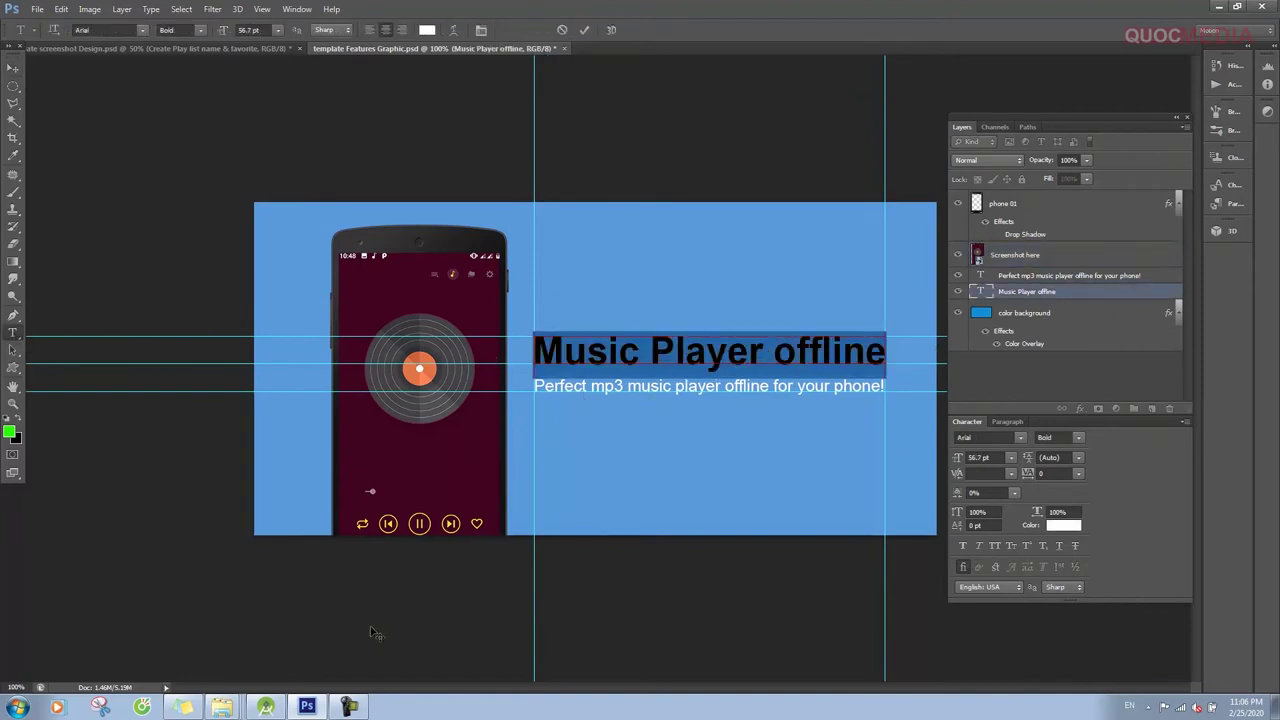
Step: Preview SC 01.jpg from the project folder, then close the viewer
left_click(204, 632)
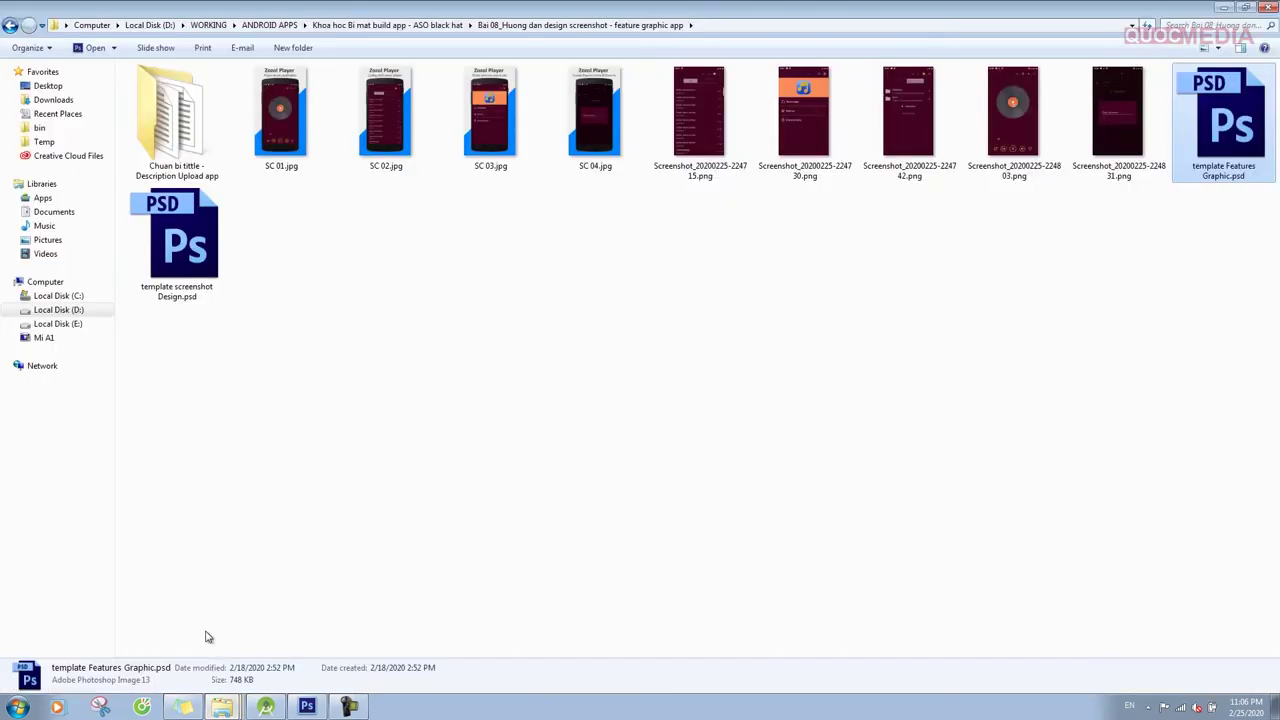
double_click(291, 170)
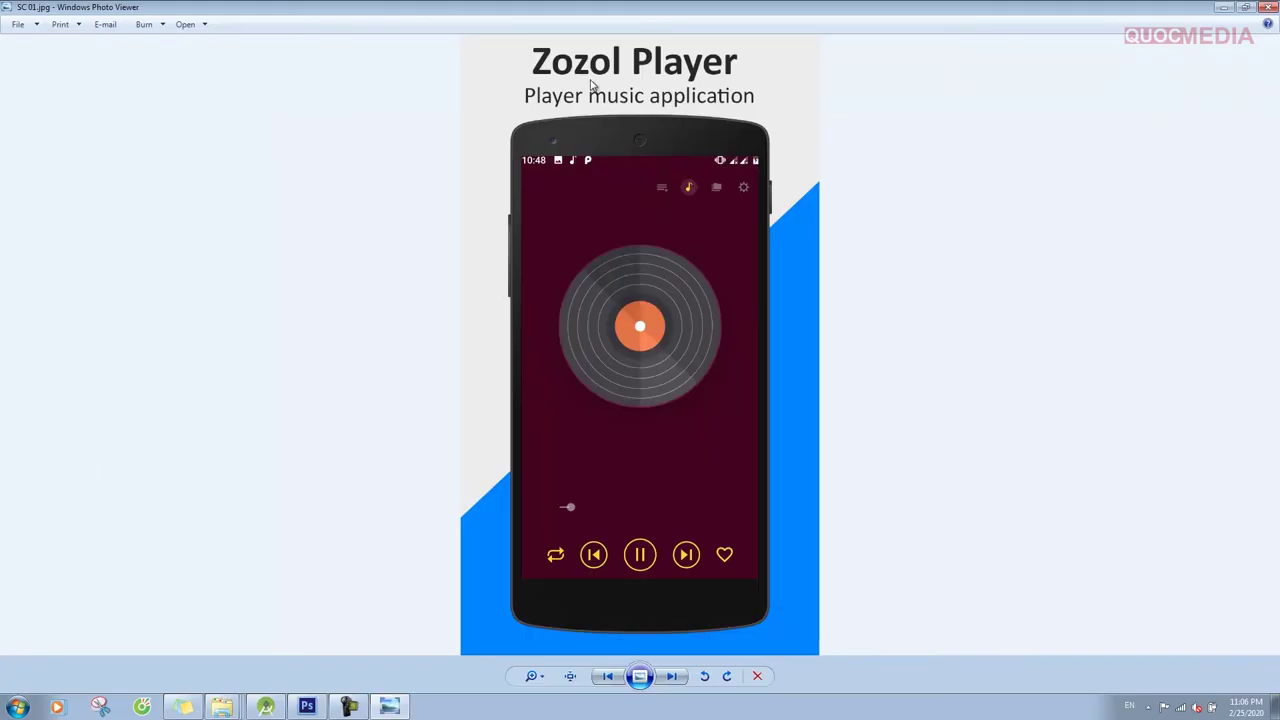
left_click(1268, 10)
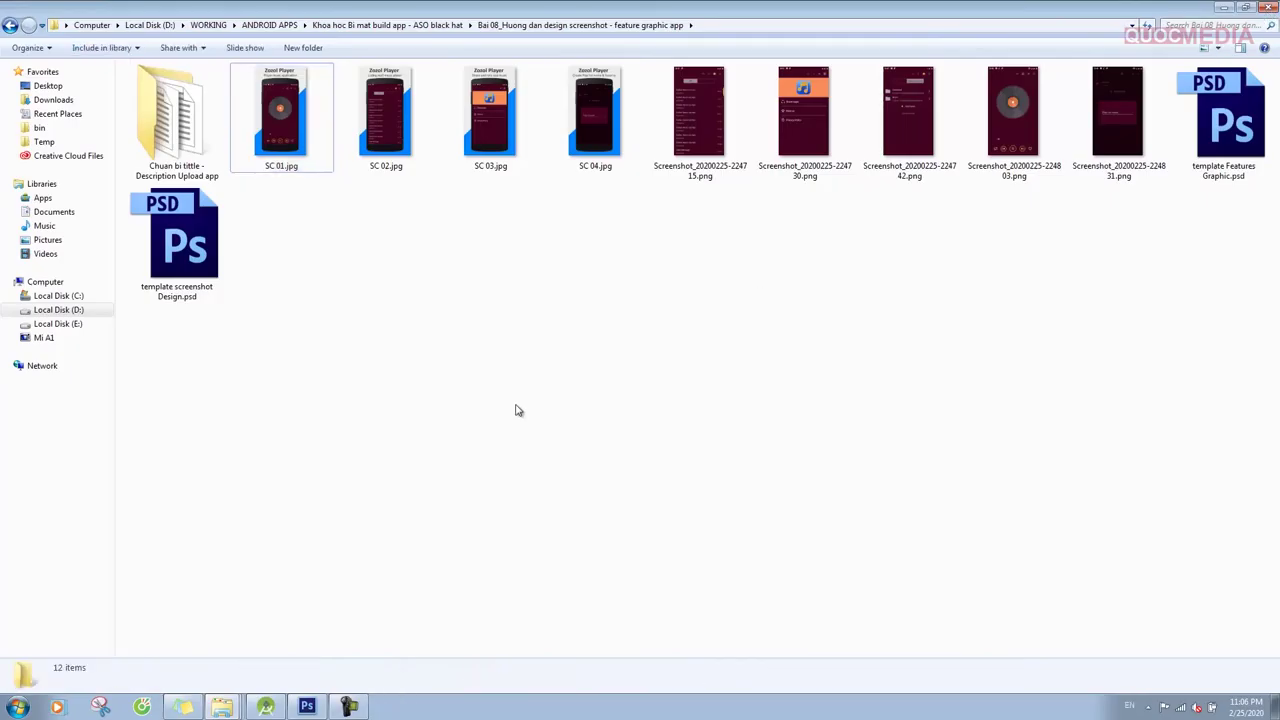
Step: Open Description.docx from the Chuan bi tittle folder, then return to the Photoshop feature graphic
double_click(210, 150)
double_click(170, 86)
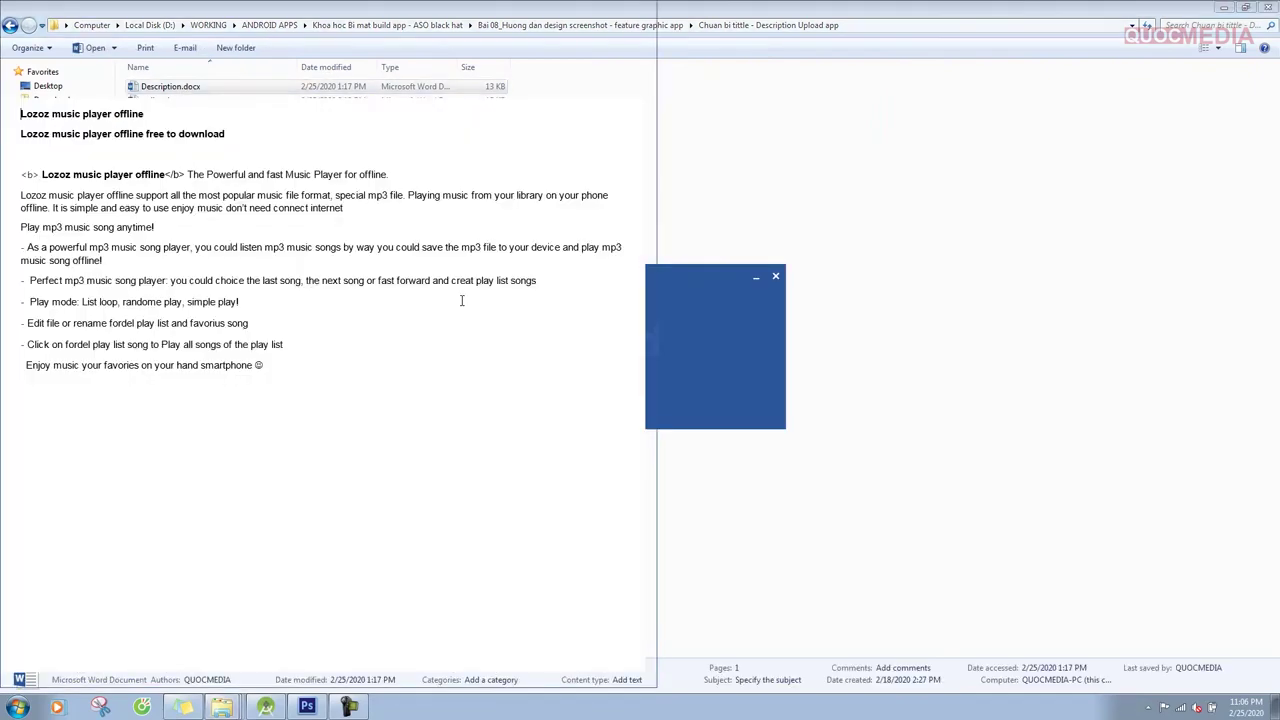
left_click(308, 707)
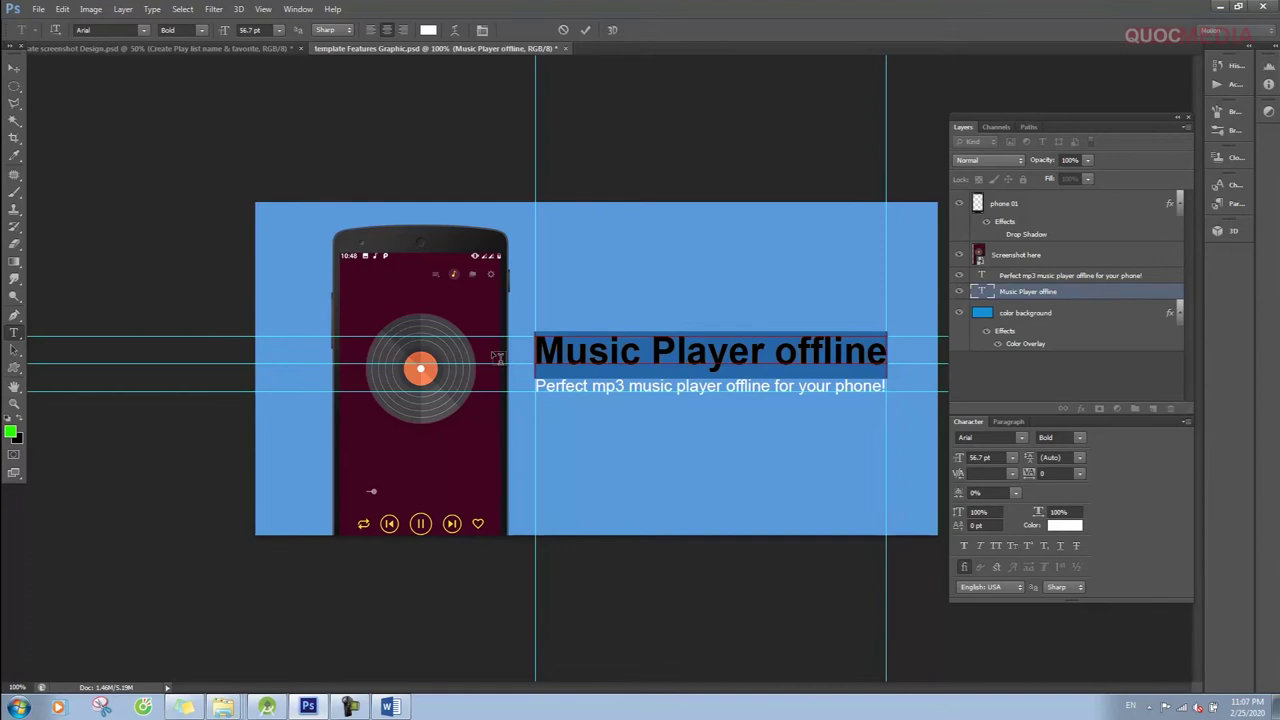
Step: Change the feature graphic title to 'Zoloz Music Player'
type("X")
key("BackSpace")
type("Zoloz Music Player")
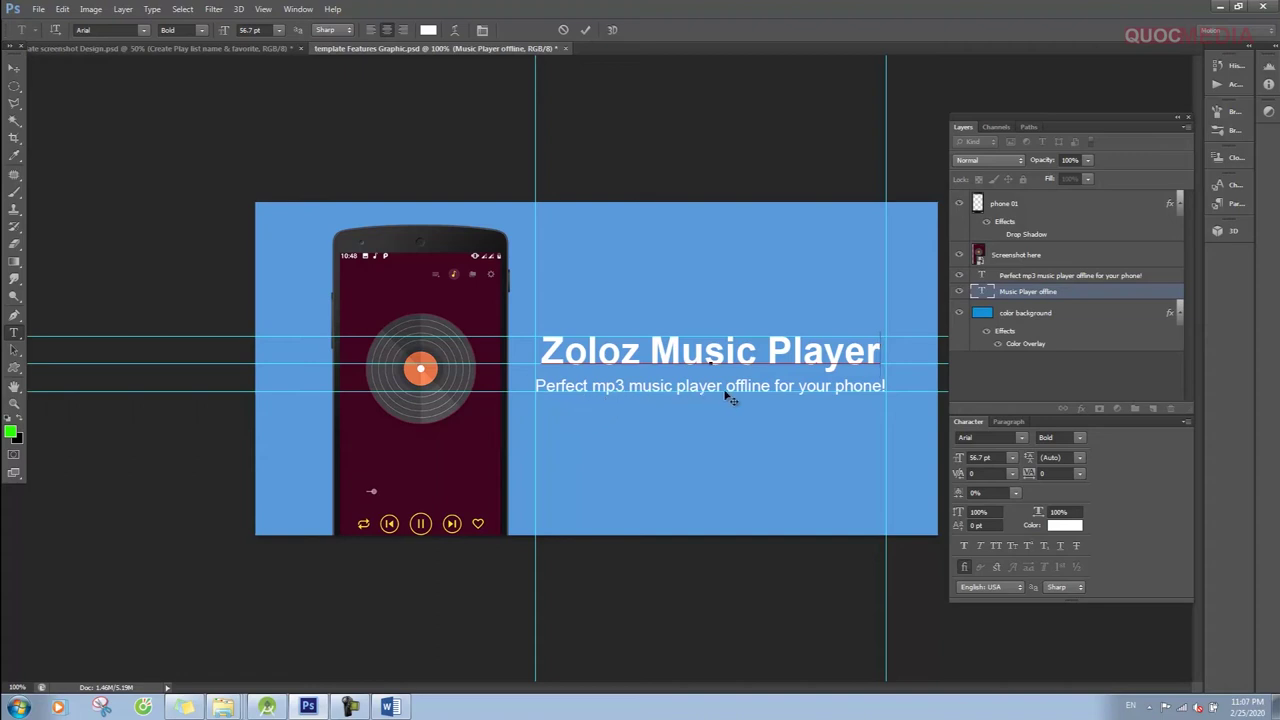
left_click(14, 67)
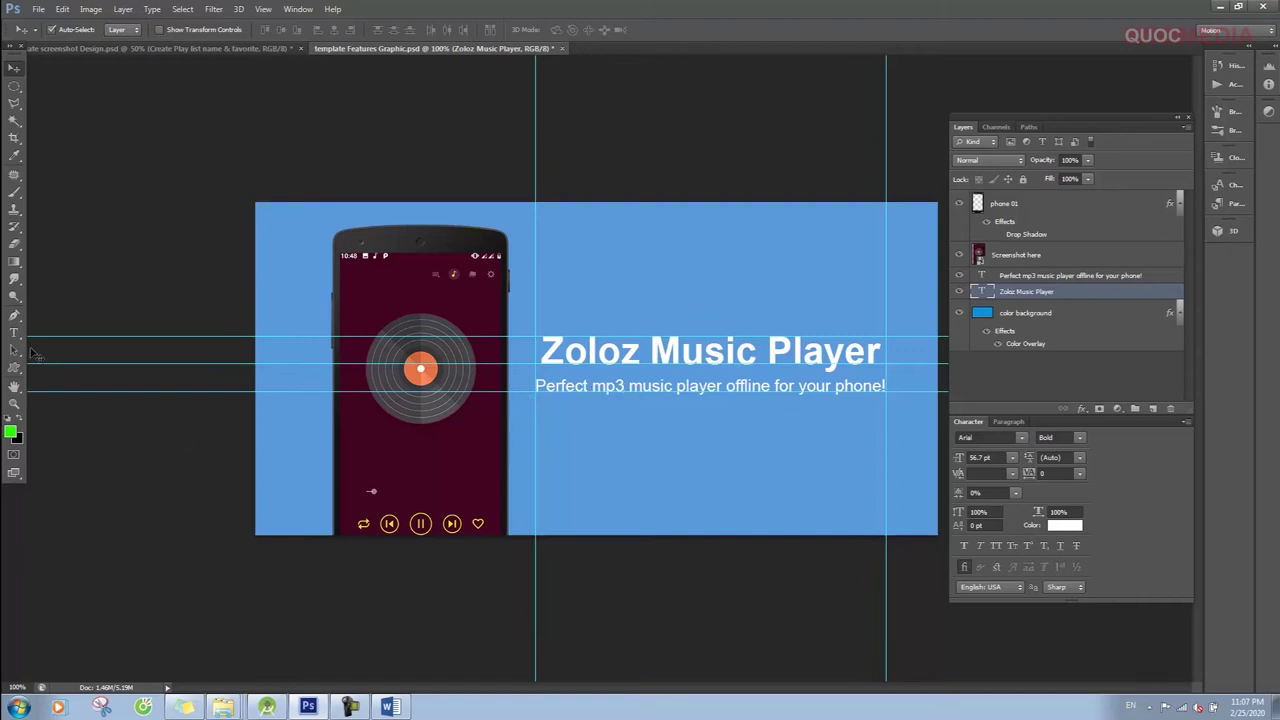
Step: Fill the subtitle with dark maroon sampled from the phone screen, and preview without guides
left_click(628, 390)
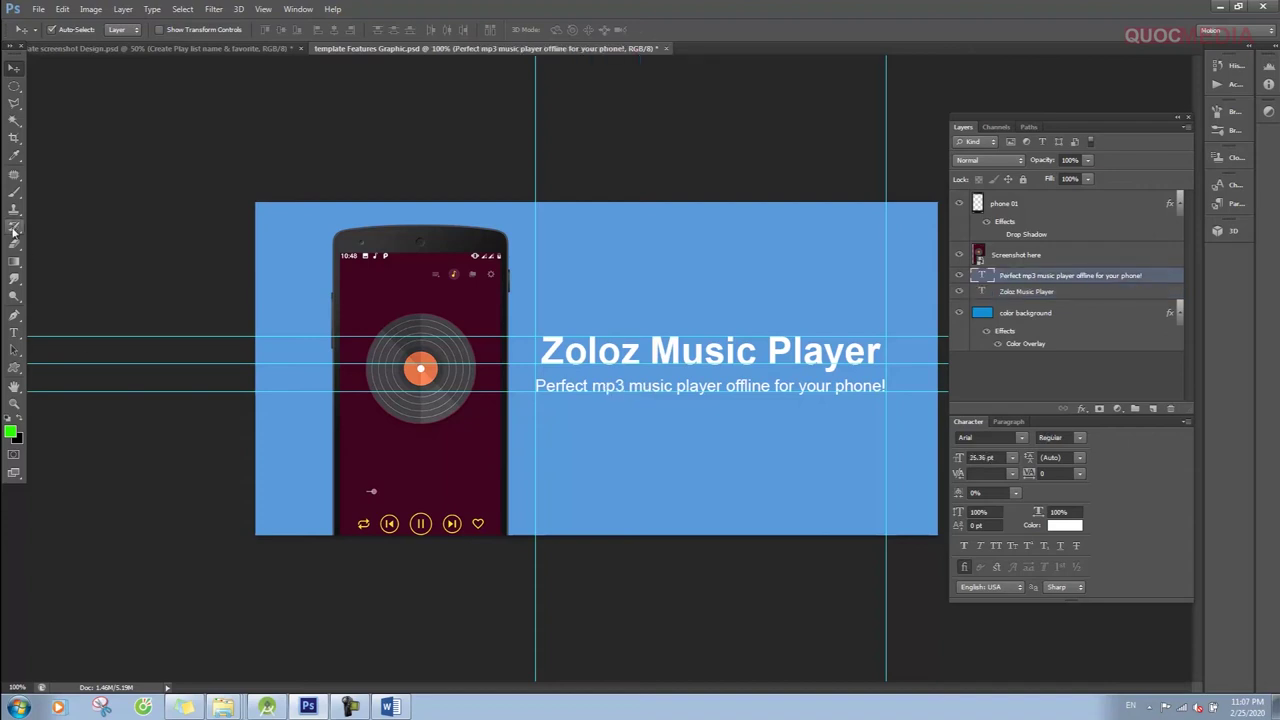
left_click(14, 155)
left_click(381, 291)
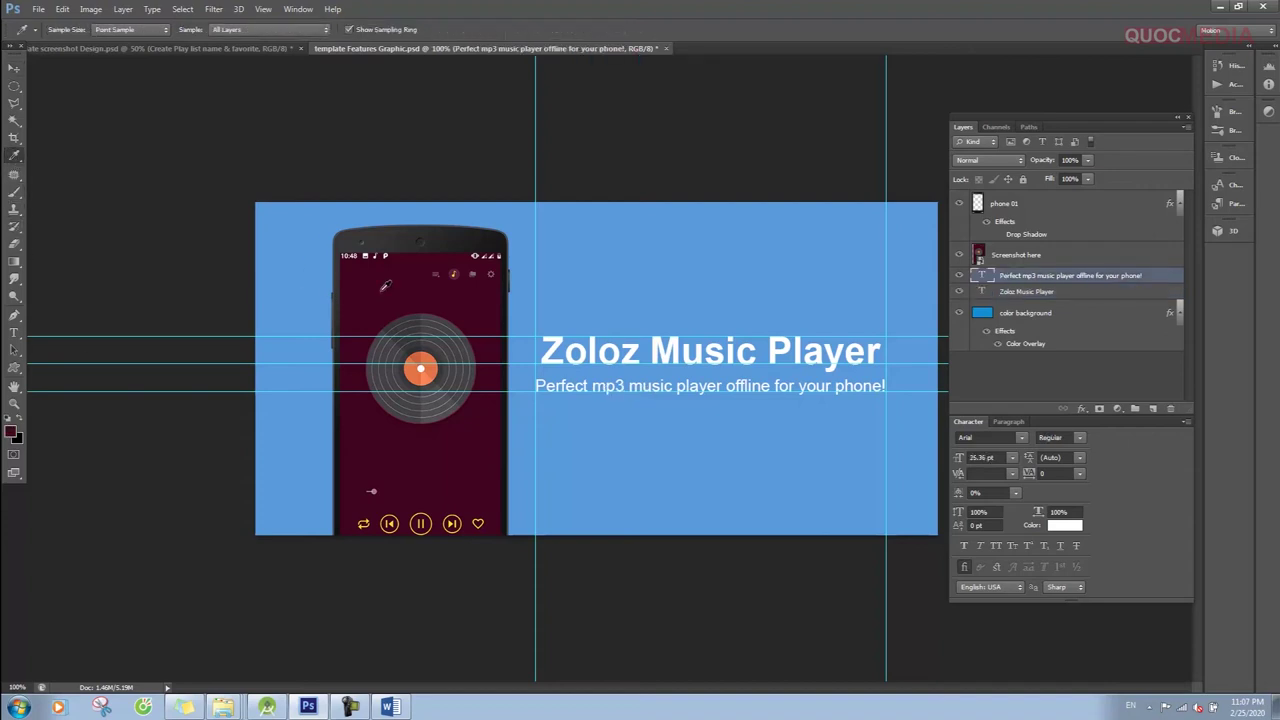
key("alt+BackSpace")
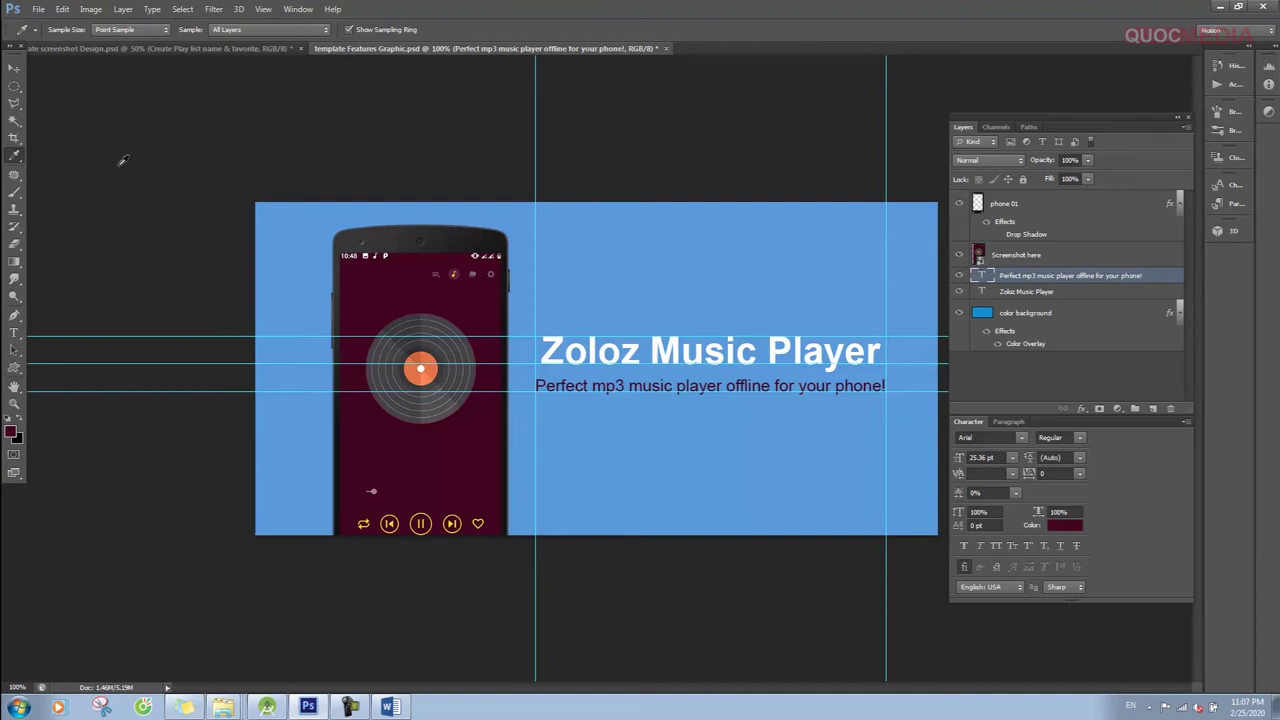
left_click(14, 68)
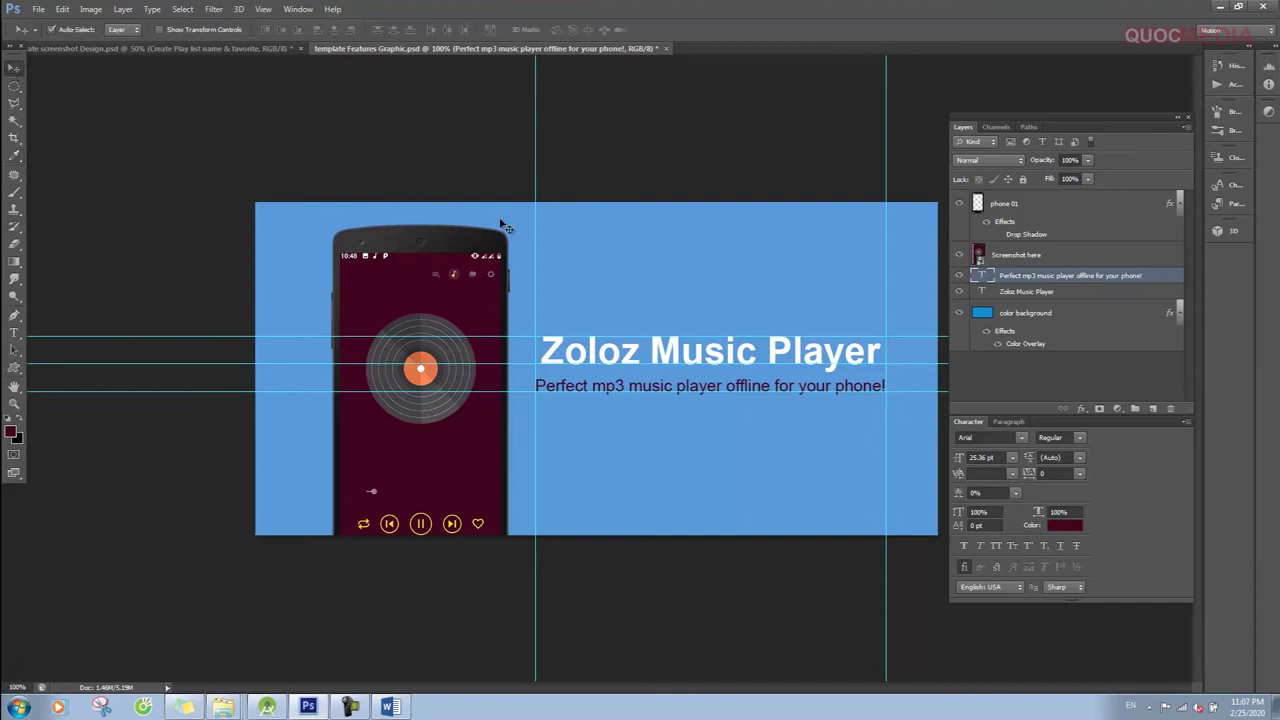
key("h")
key("ctrl+semicolon")
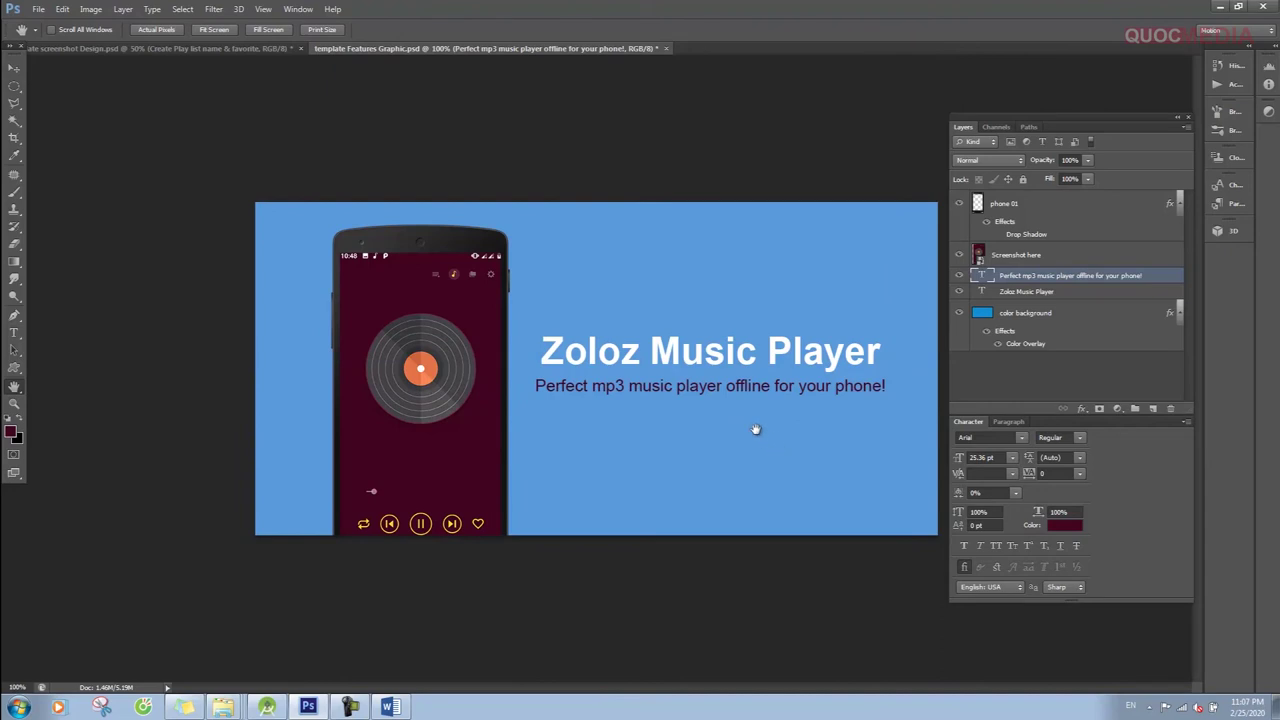
key("ctrl+semicolon")
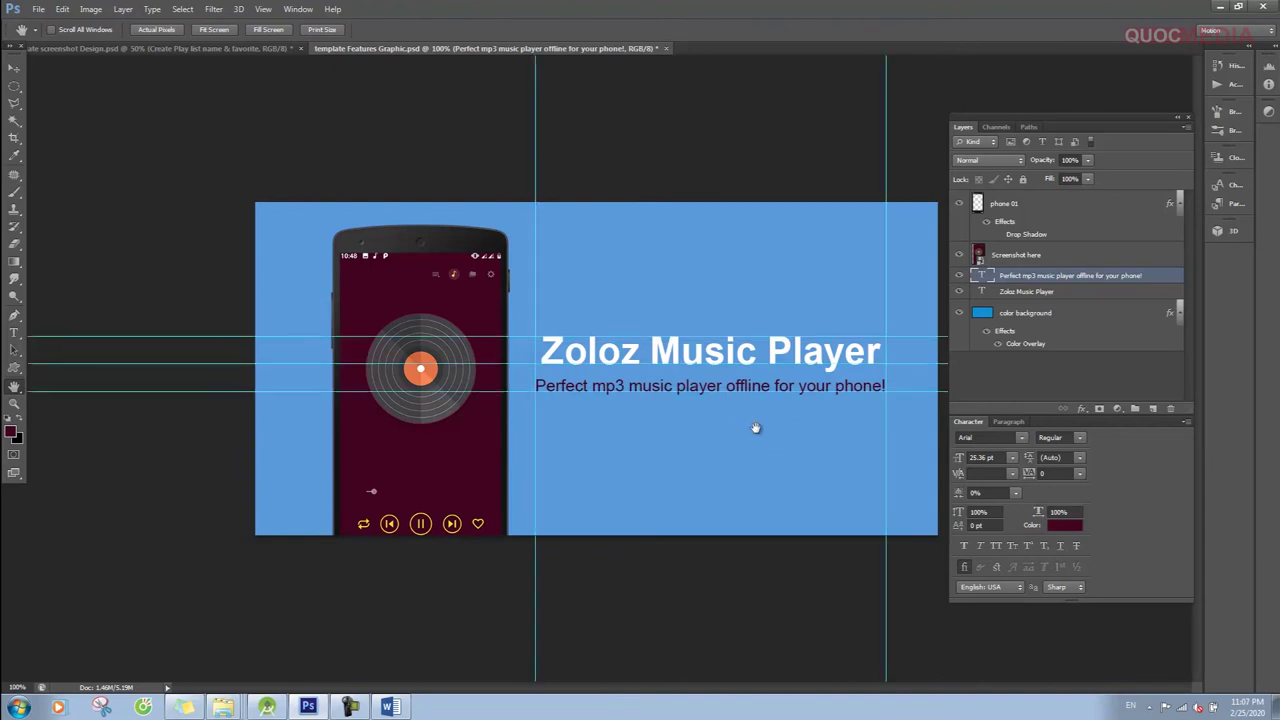
Step: Save the feature graphic as JPEG named 'Features Graphic.jpg' in the project folder
left_click(38, 9)
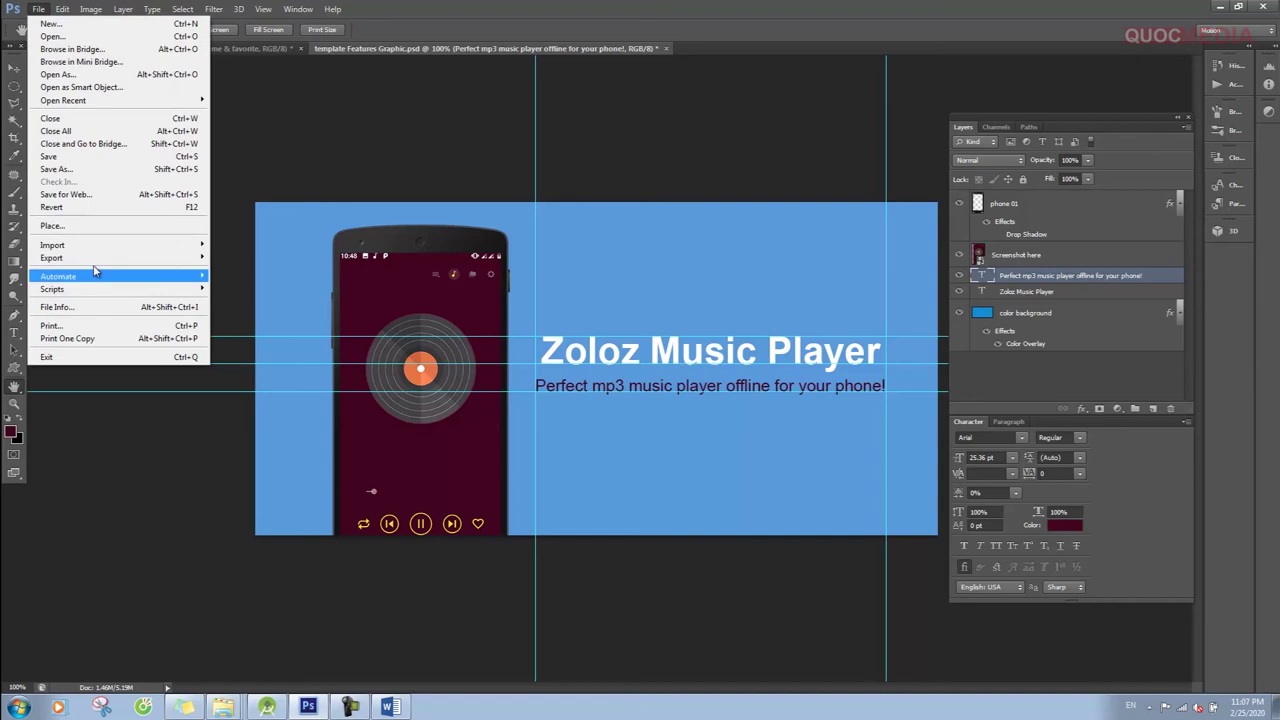
left_click(74, 169)
left_click(740, 441)
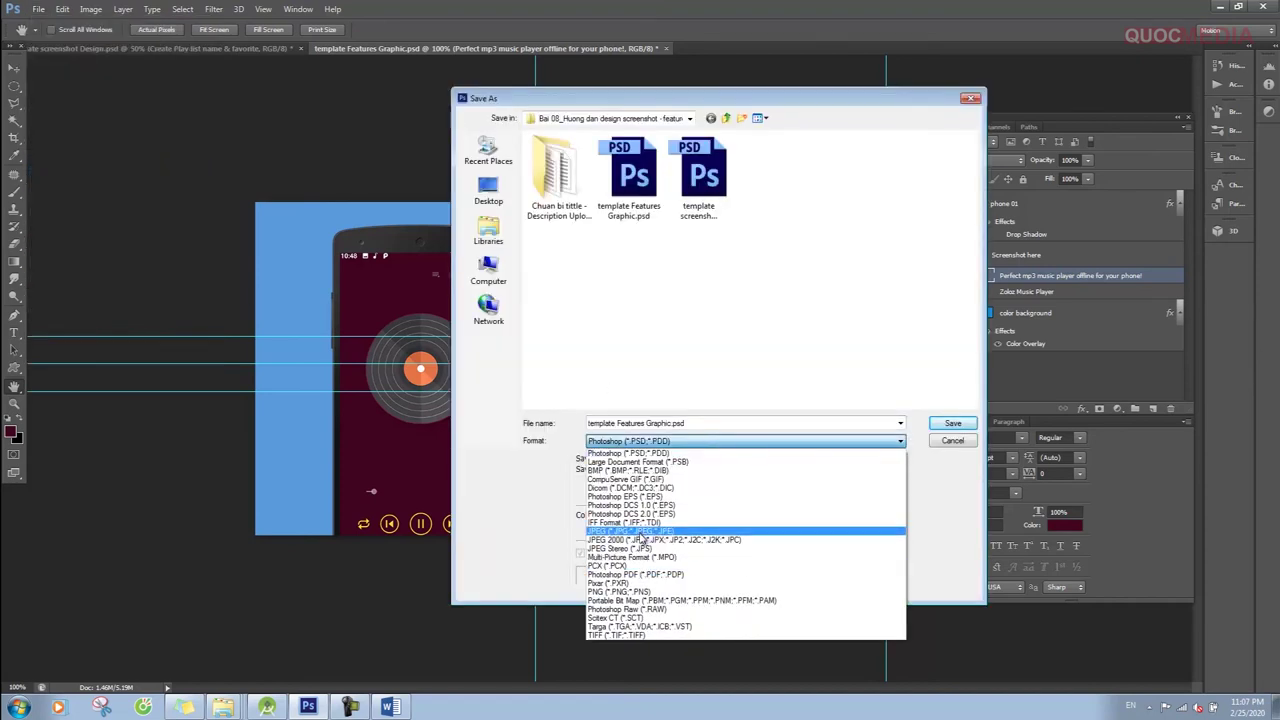
left_click(642, 531)
triple_click(655, 423)
left_click_drag(617, 425, 558, 423)
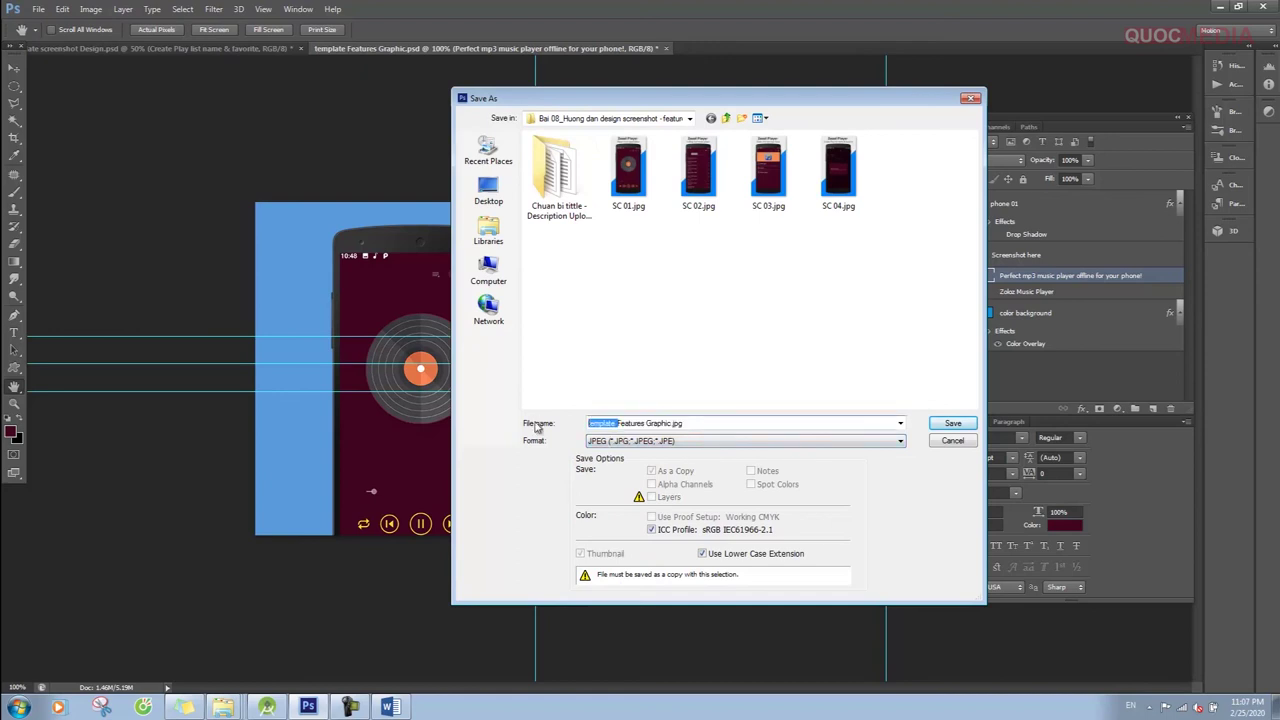
key("BackSpace")
left_click(955, 424)
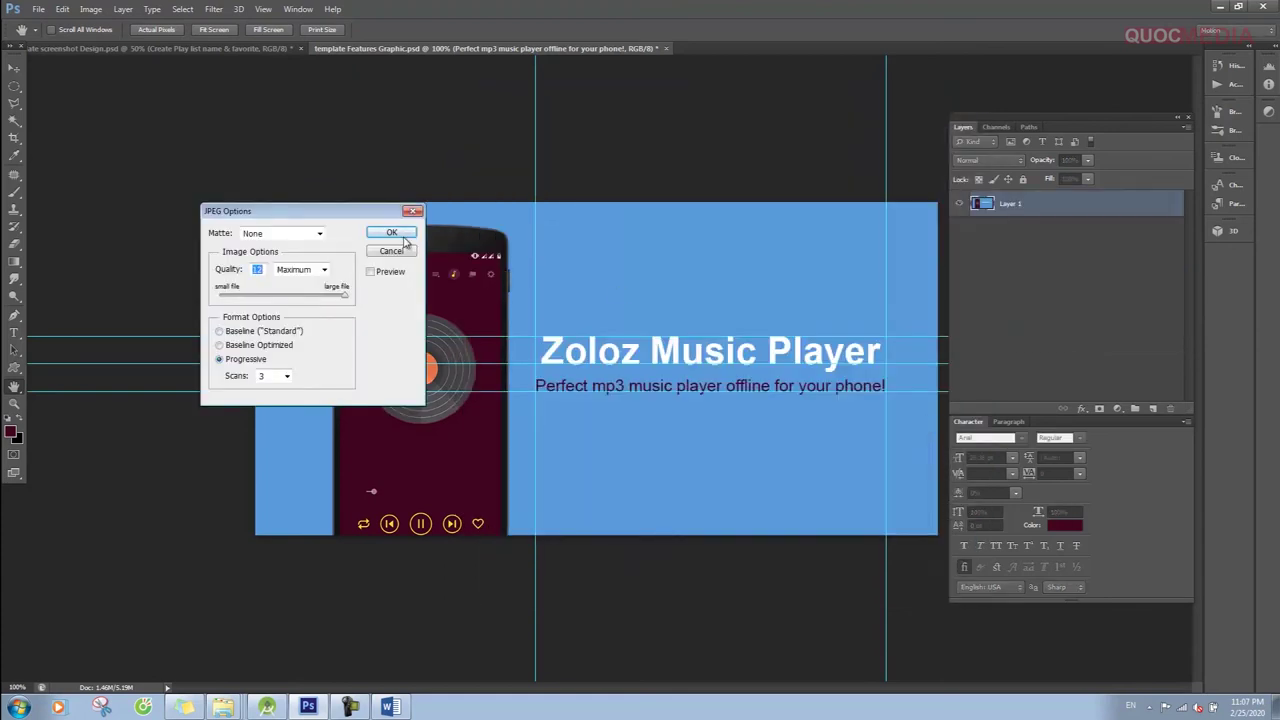
left_click(401, 236)
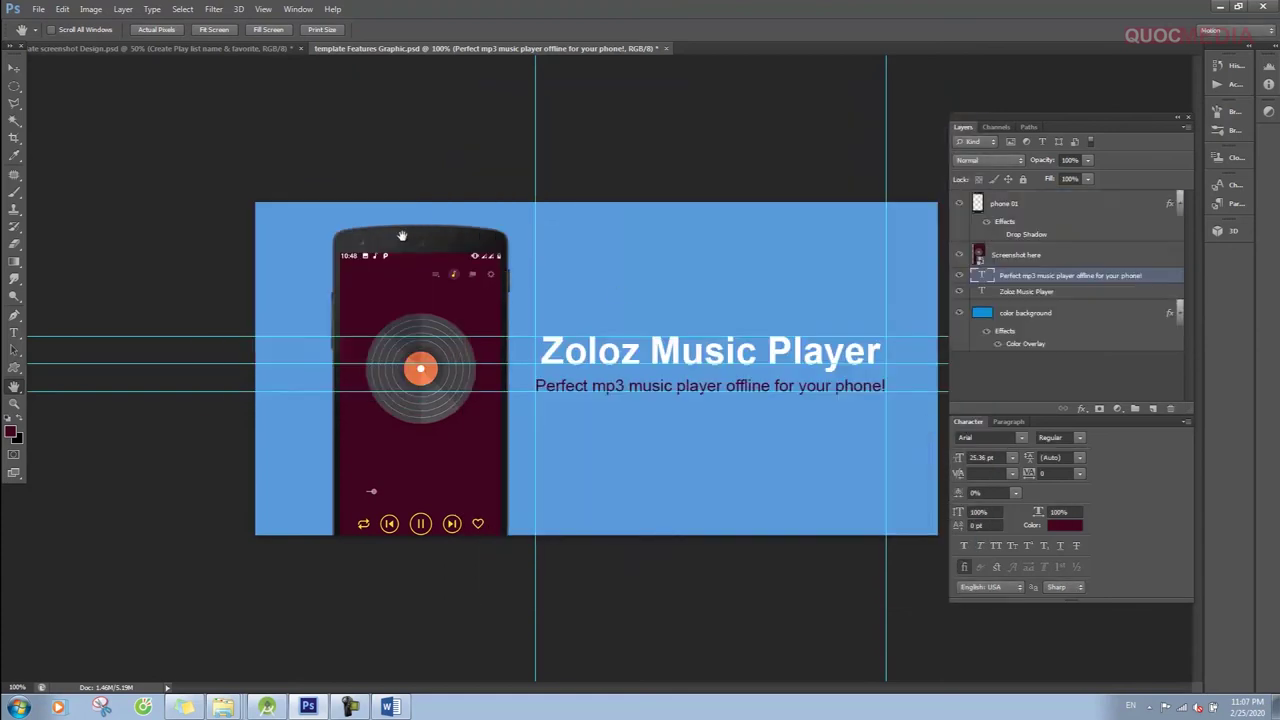
Step: Close both PSD documents without saving and minimize Photoshop
left_click(666, 48)
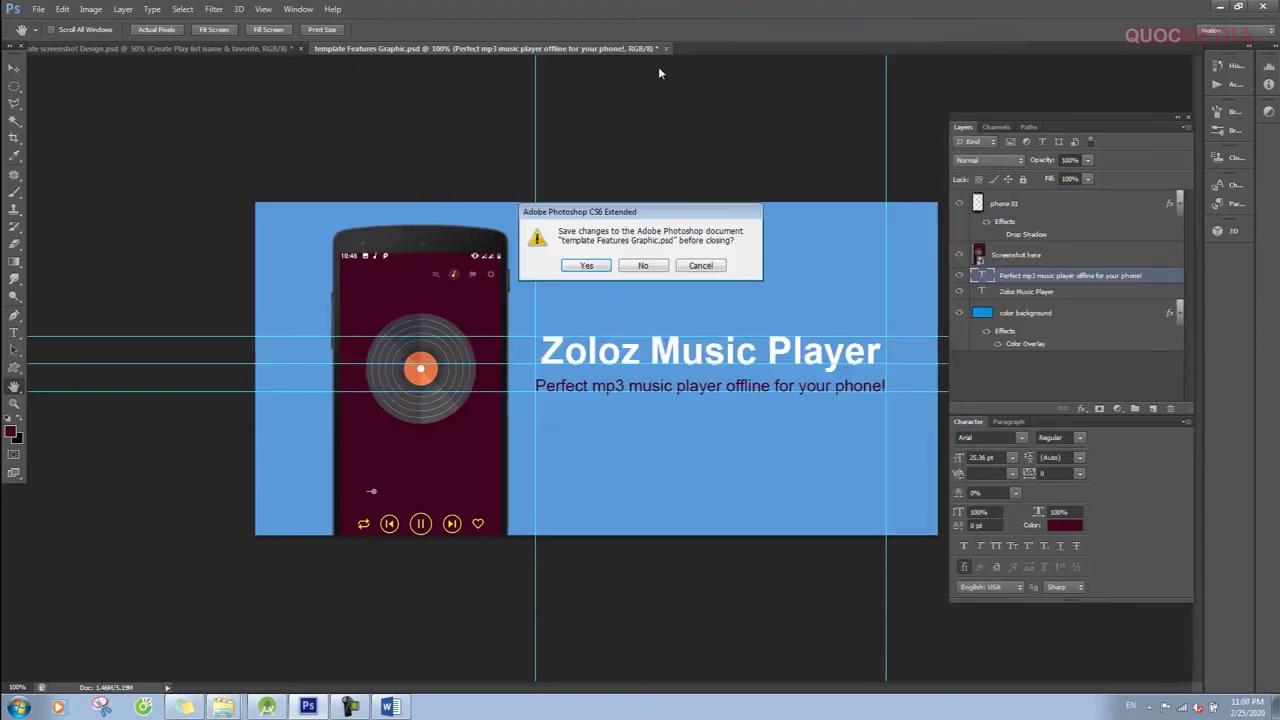
left_click(643, 266)
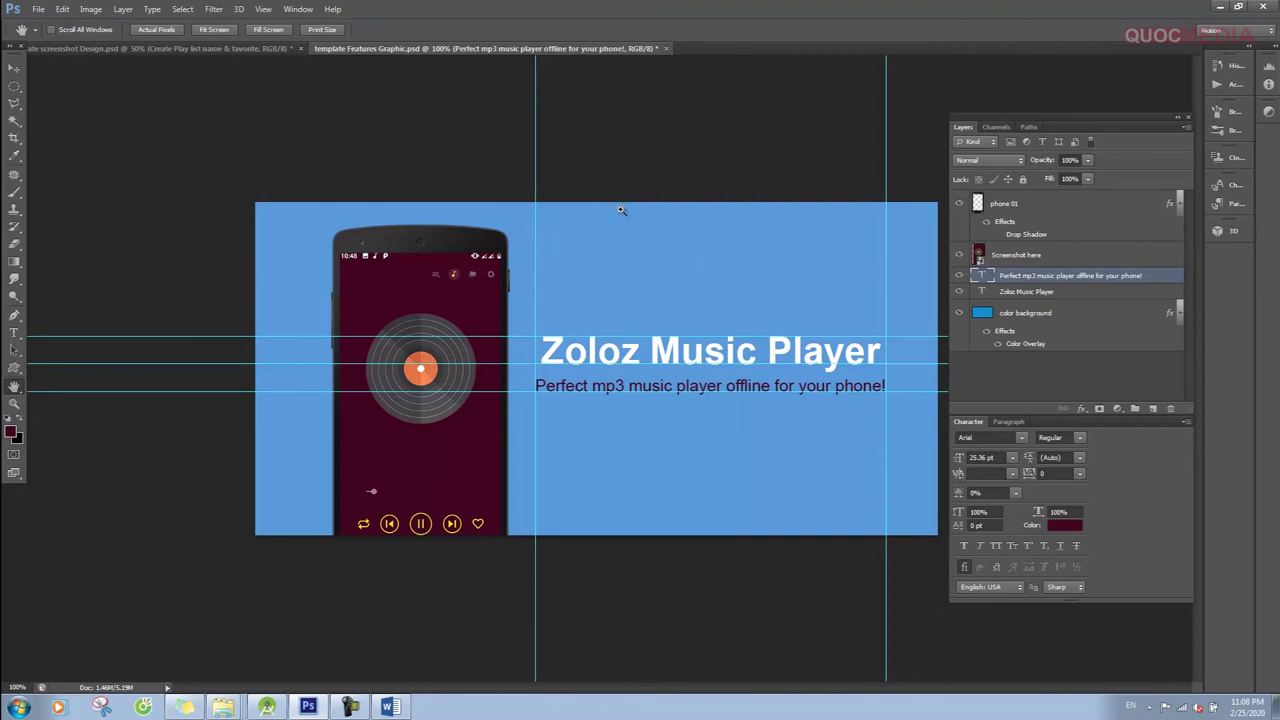
left_click(662, 49)
left_click(300, 48)
left_click(640, 264)
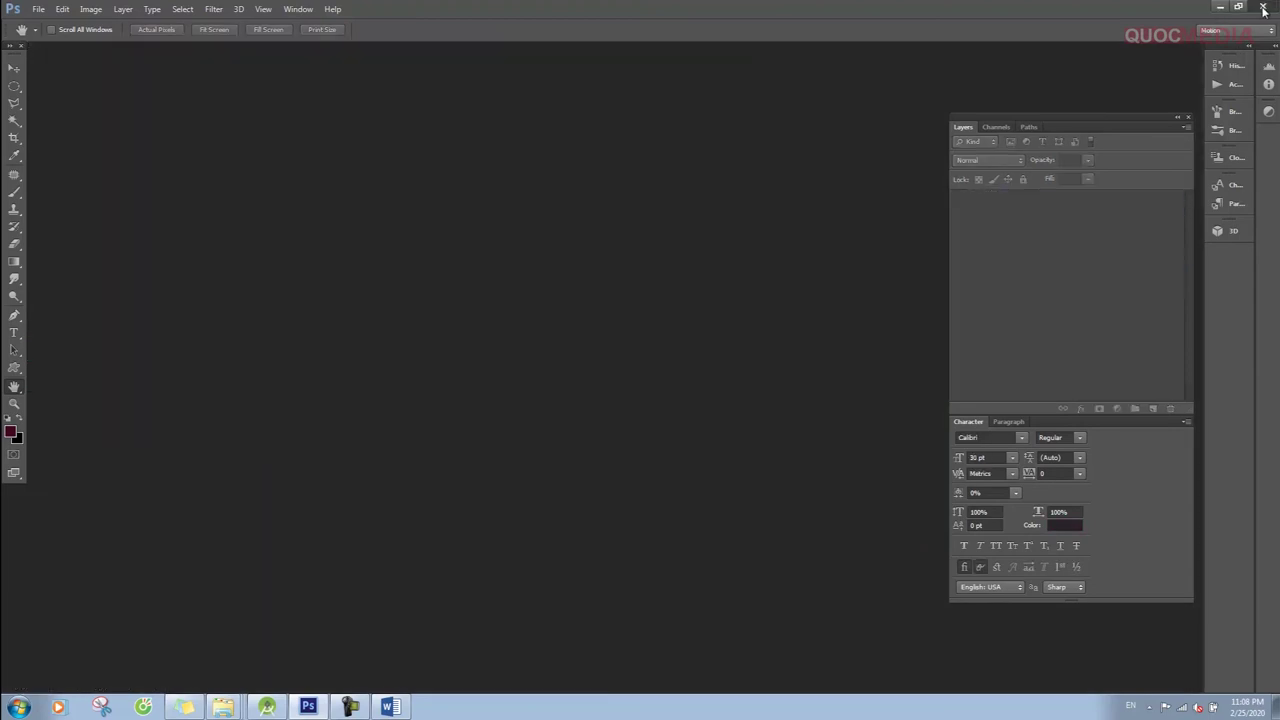
left_click(1219, 8)
Step: Preview Features Graphic.jpg and check the dimensions of SC 01.jpg in the lesson folder
double_click(275, 137)
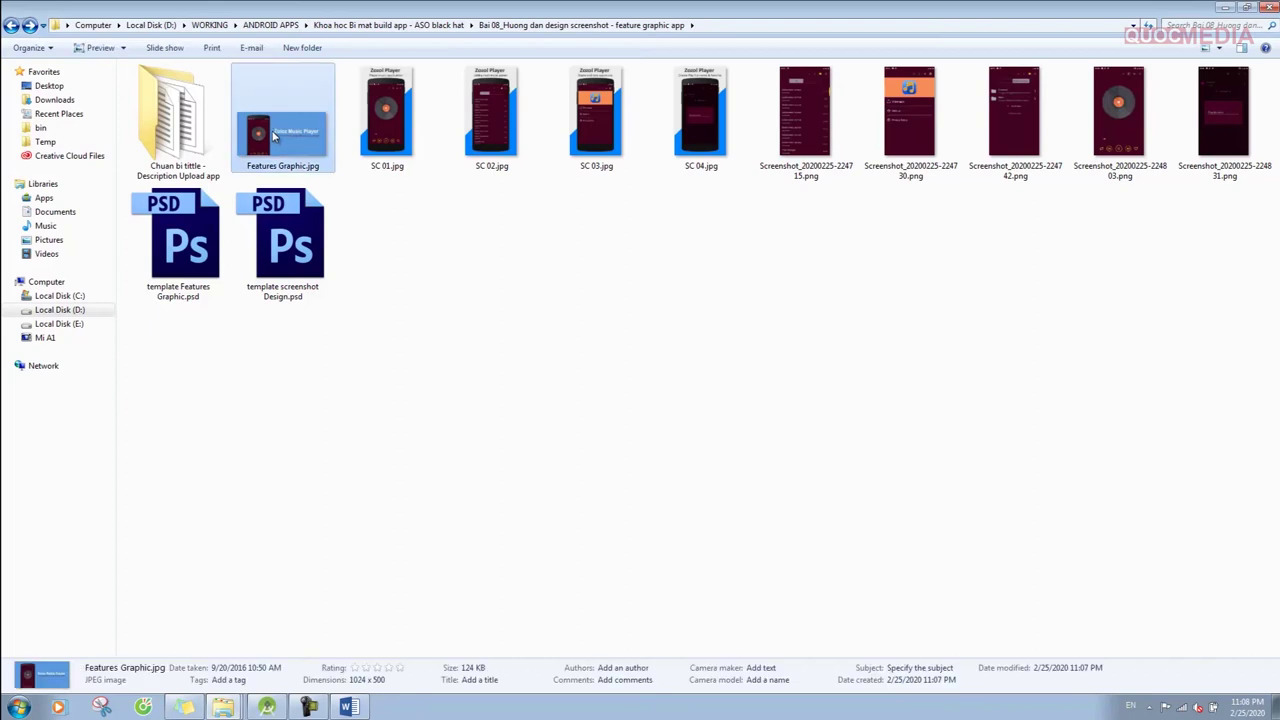
left_click(1268, 7)
left_click(388, 150)
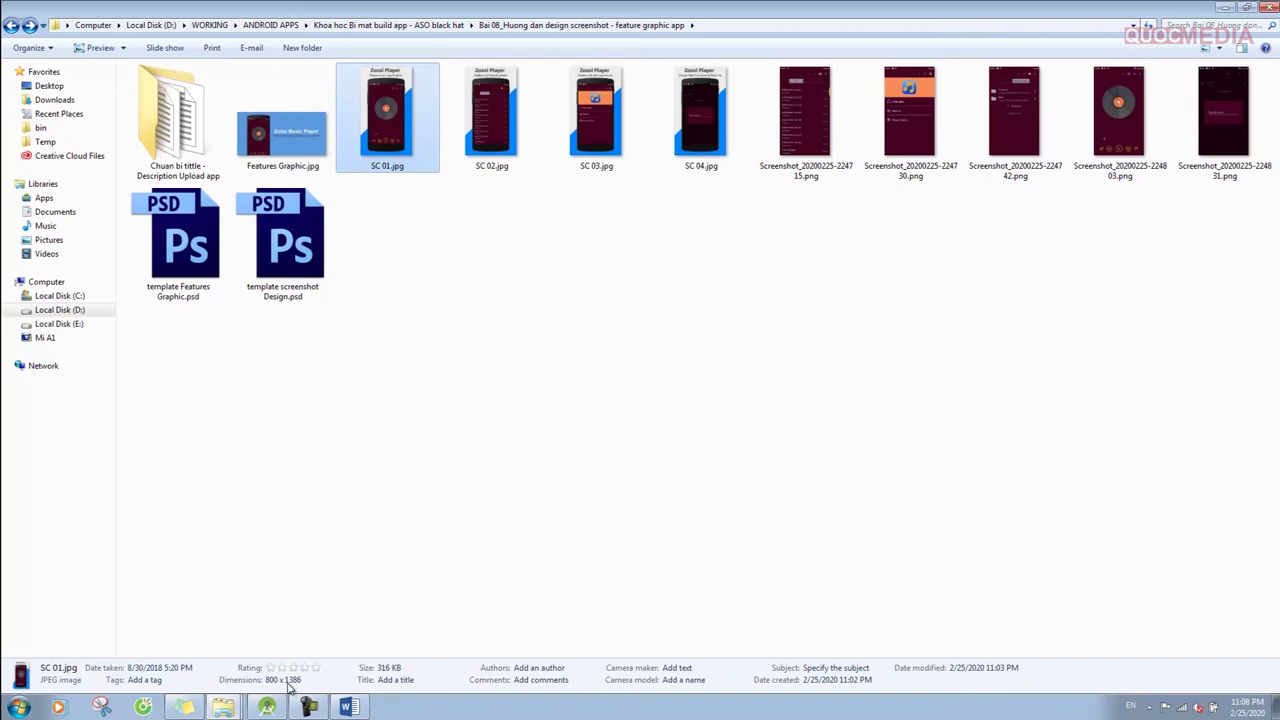
left_click(457, 486)
left_click(434, 128)
left_click(477, 377)
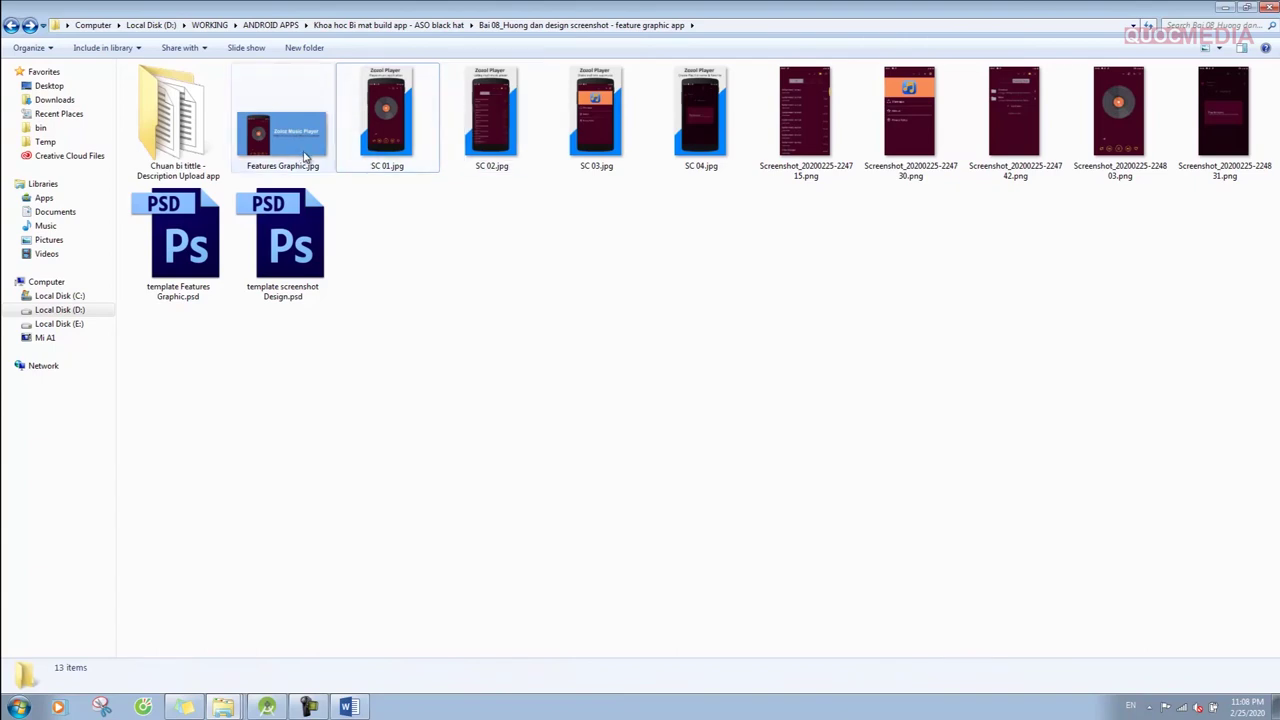
Step: Open Description.docx from the Chuan bi tittle folder and maximize the Word window
double_click(177, 125)
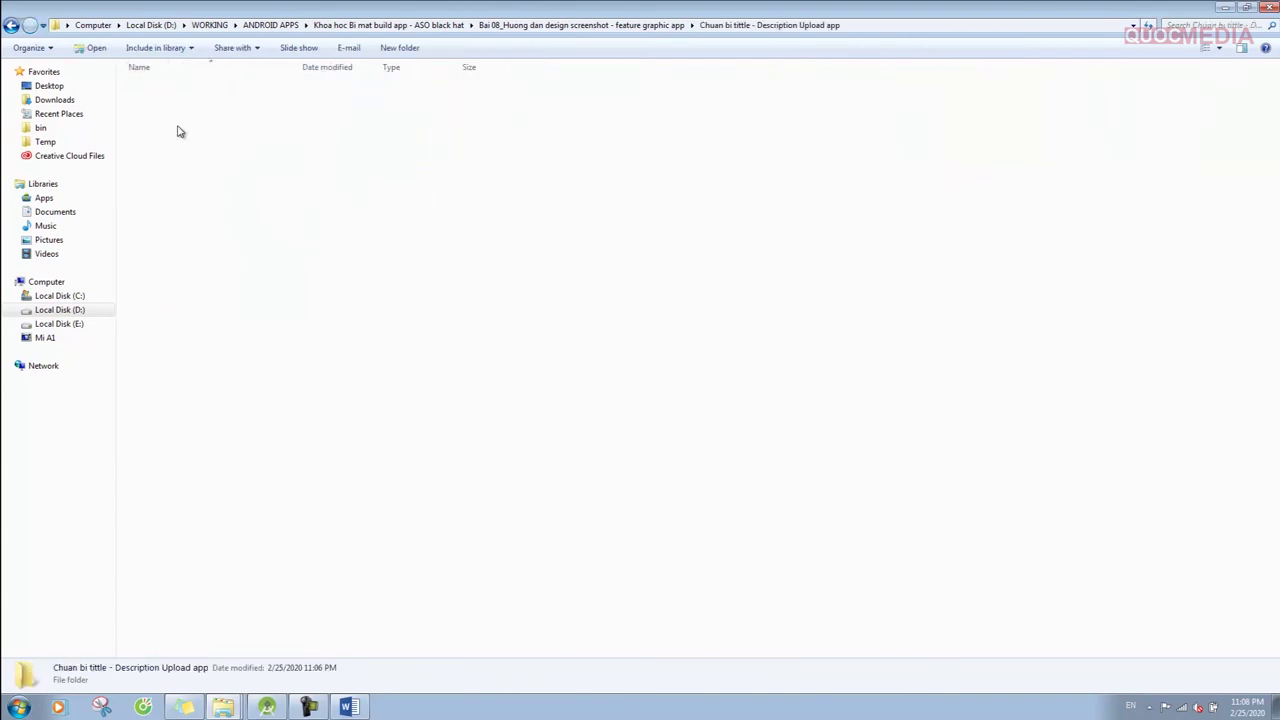
double_click(177, 104)
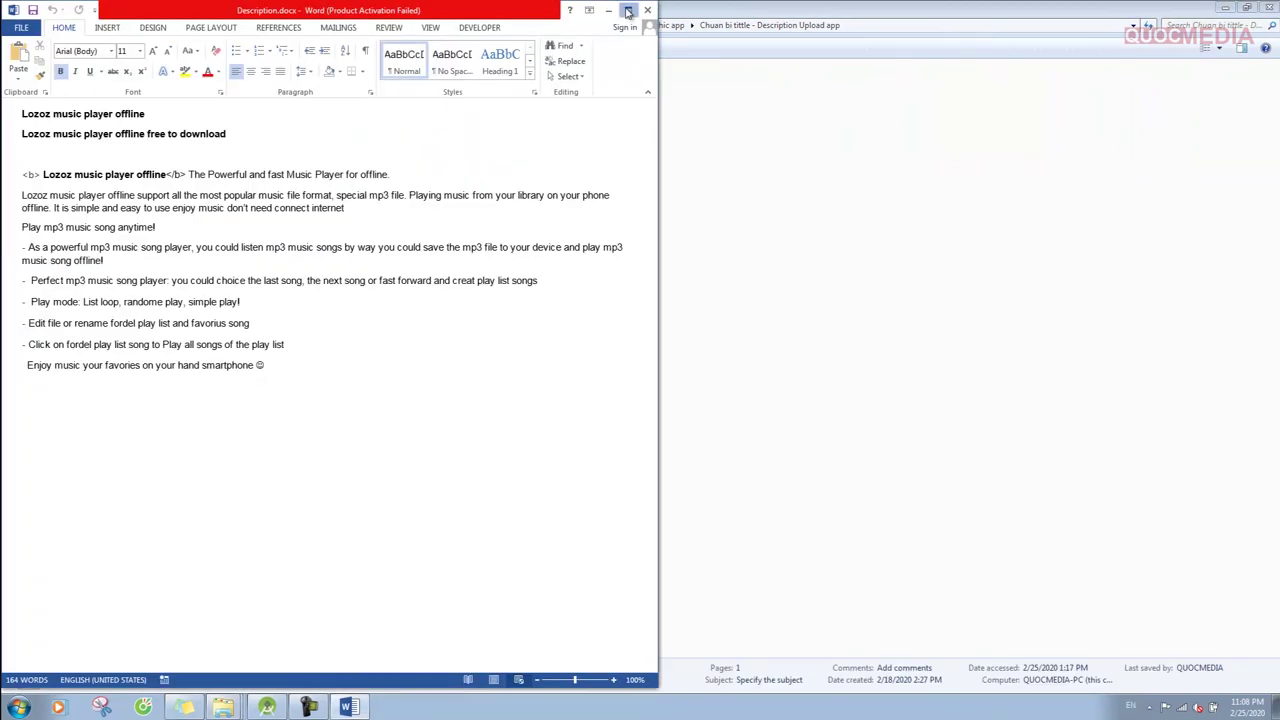
left_click(628, 9)
Step: Review the title lines 'Lozoz music player offline' and the description paragraphs by selecting them
left_click_drag(148, 112, 20, 112)
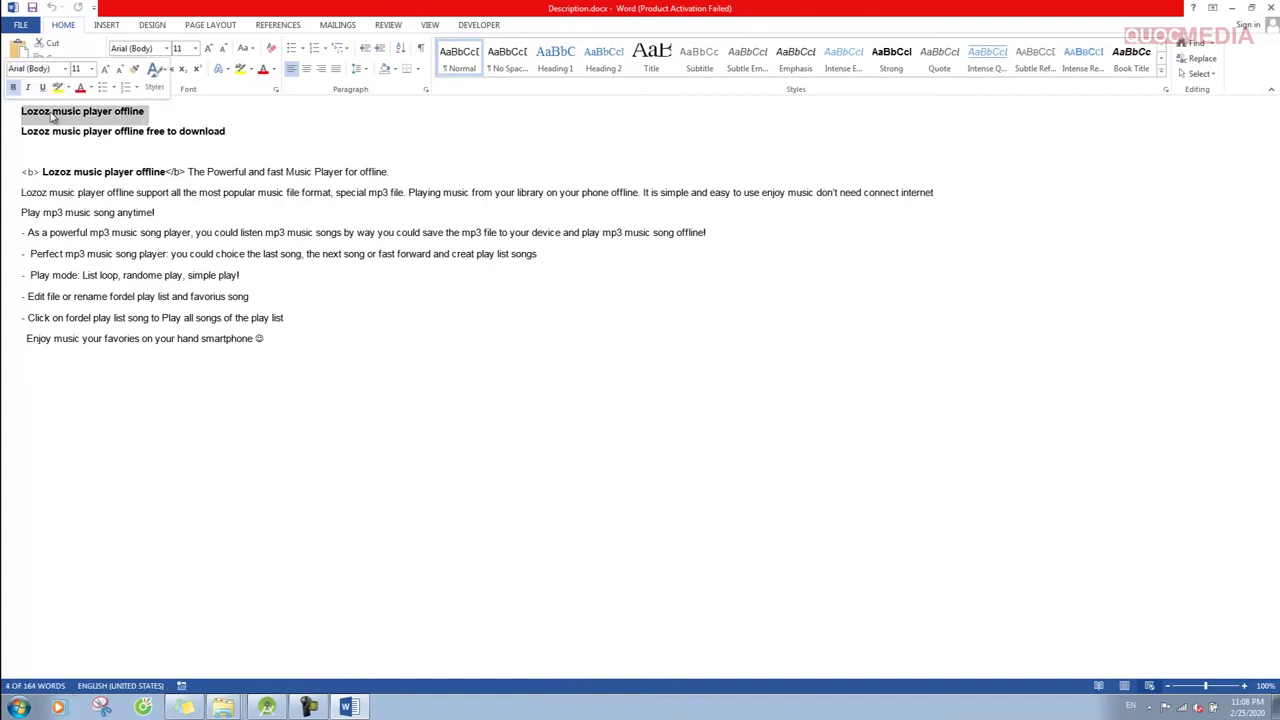
left_click(18, 131)
left_click_drag(22, 131, 219, 139)
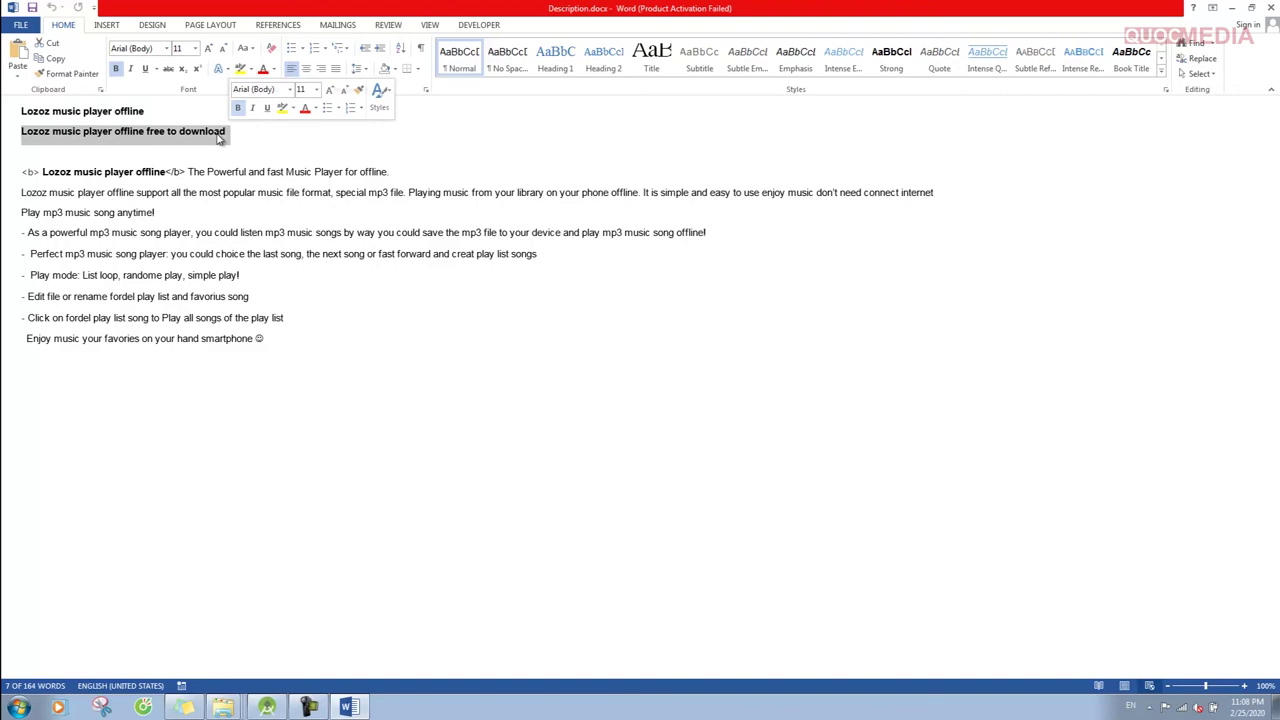
left_click(24, 171)
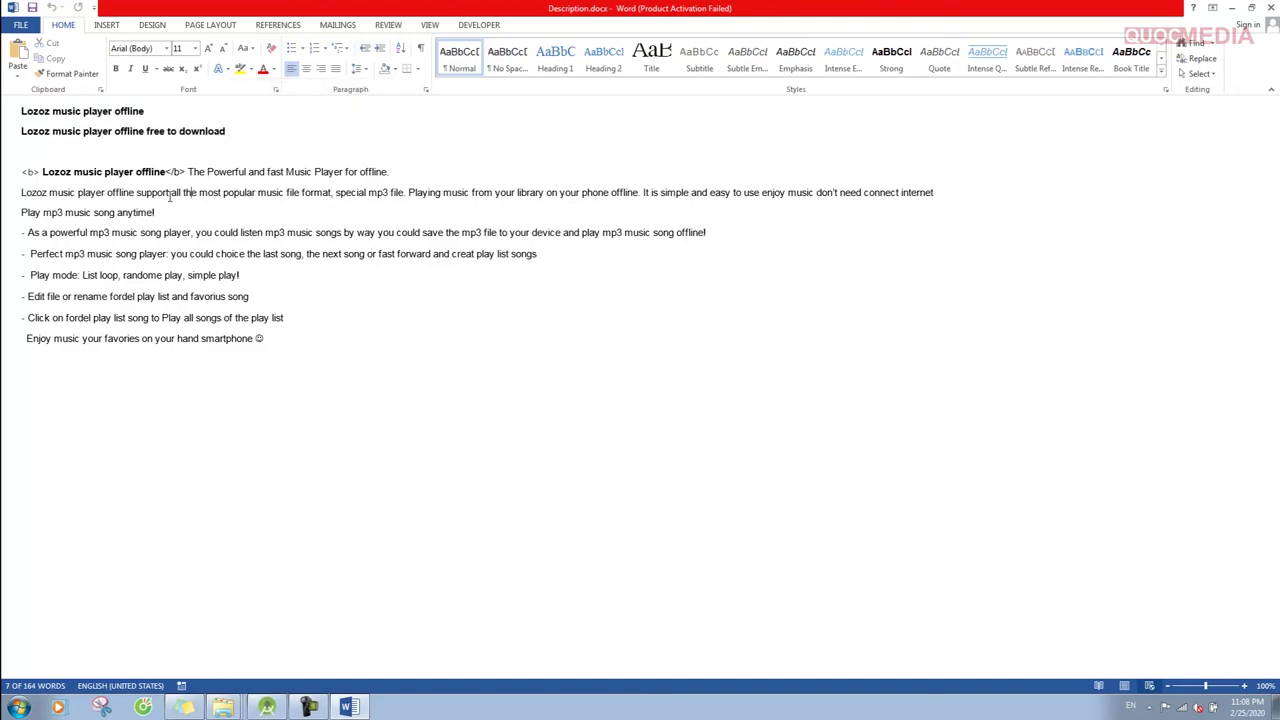
mouse_move(24, 171)
left_mouse_down()
mouse_move(211, 244)
mouse_move(248, 335)
mouse_move(270, 340)
left_mouse_up()
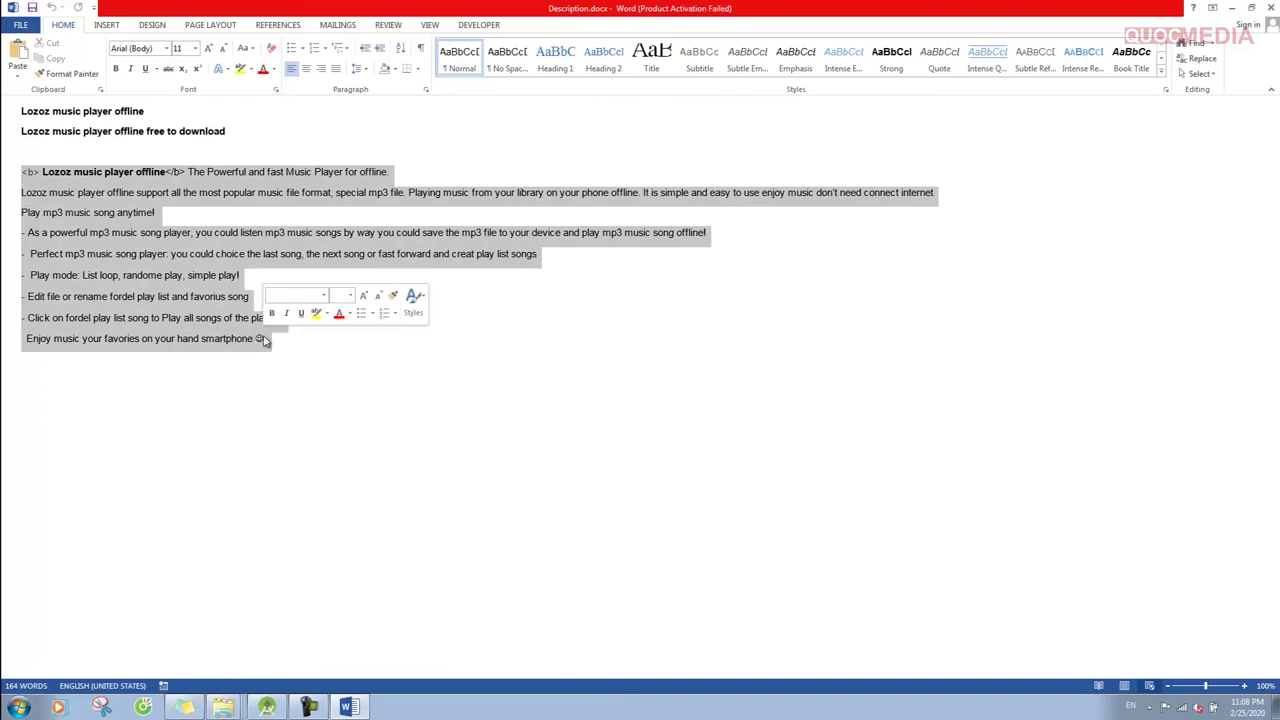
left_click(140, 252)
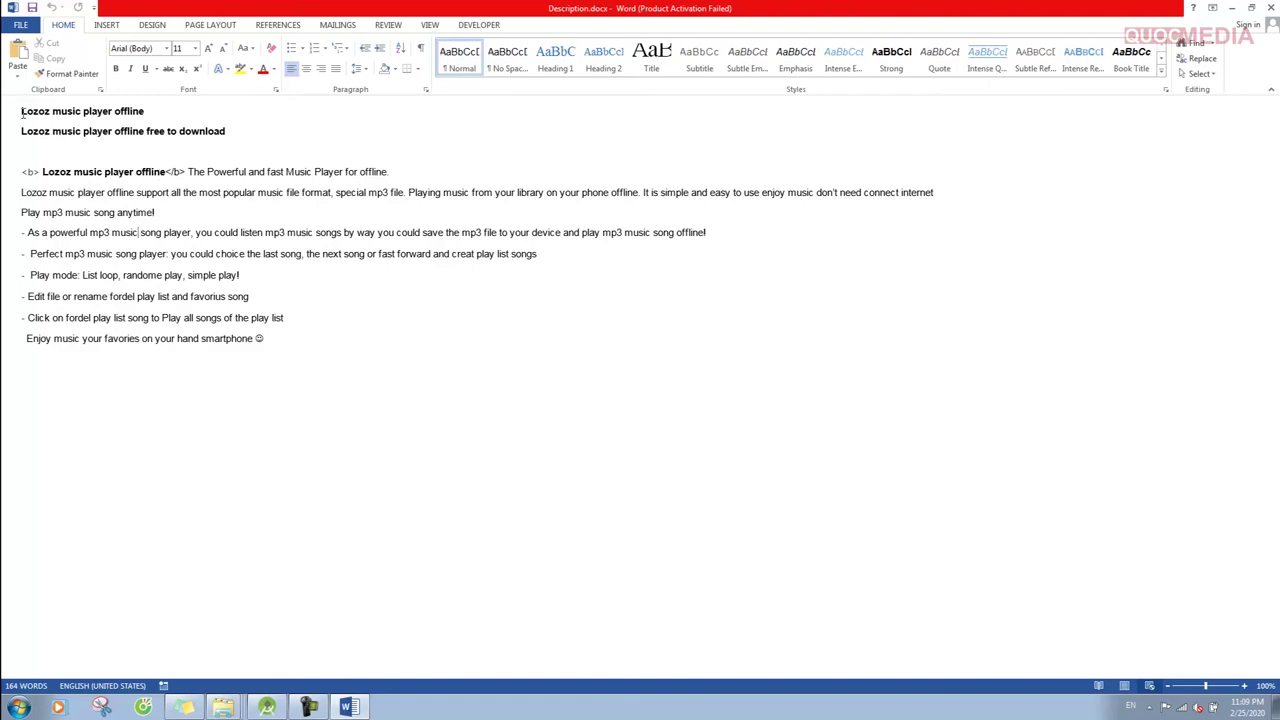
left_click_drag(22, 112, 146, 113)
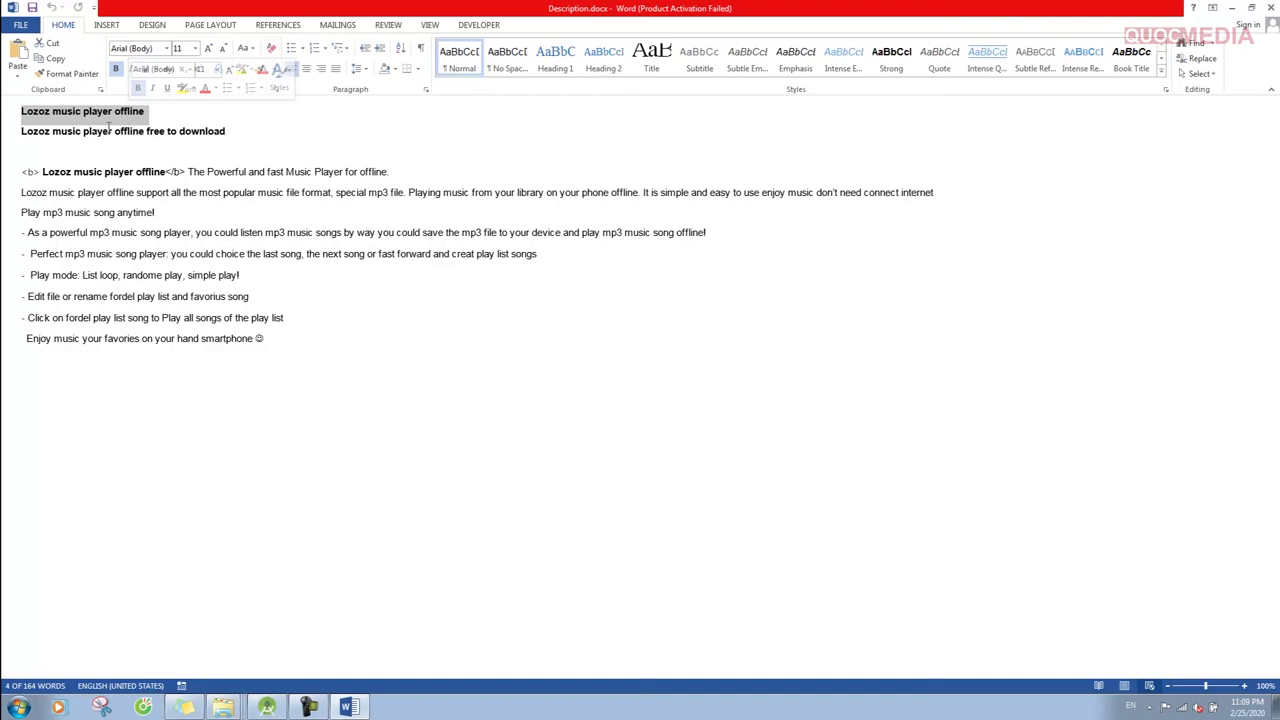
left_click(117, 192)
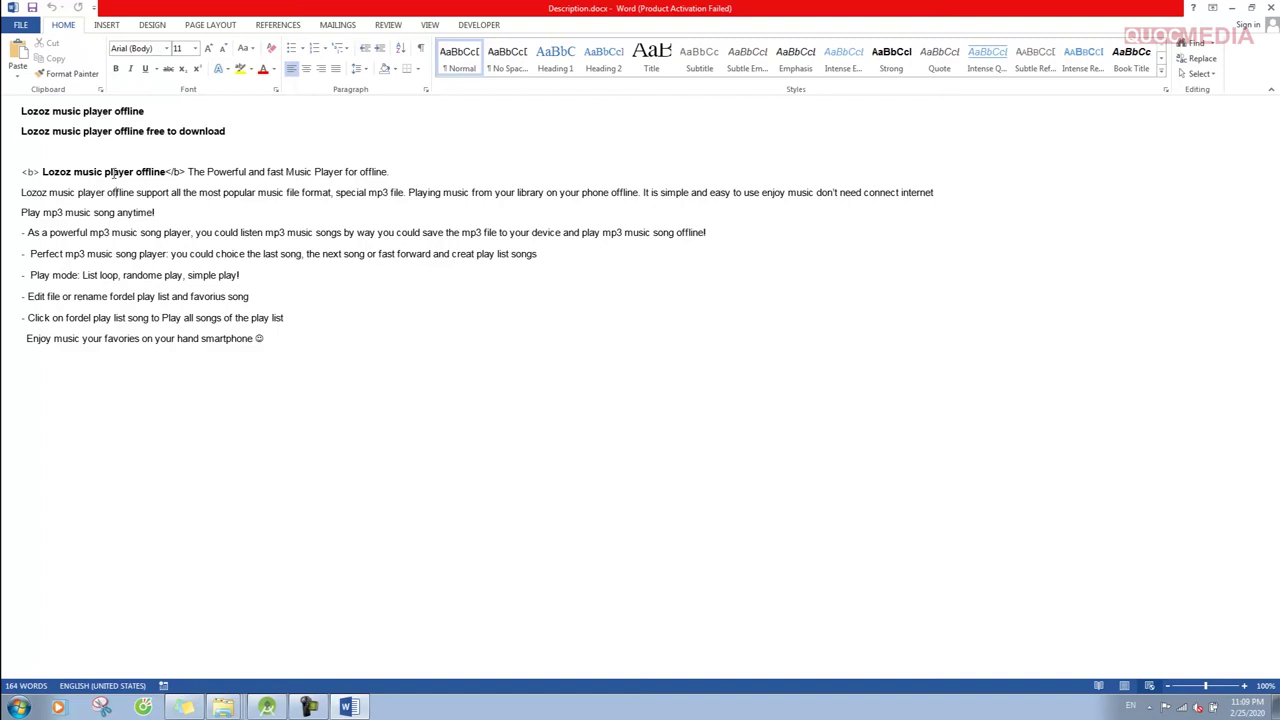
Step: Review keywords like 'player offline', 'Music Player' and 'mp3 file', then minimize Word
left_click_drag(104, 172, 166, 172)
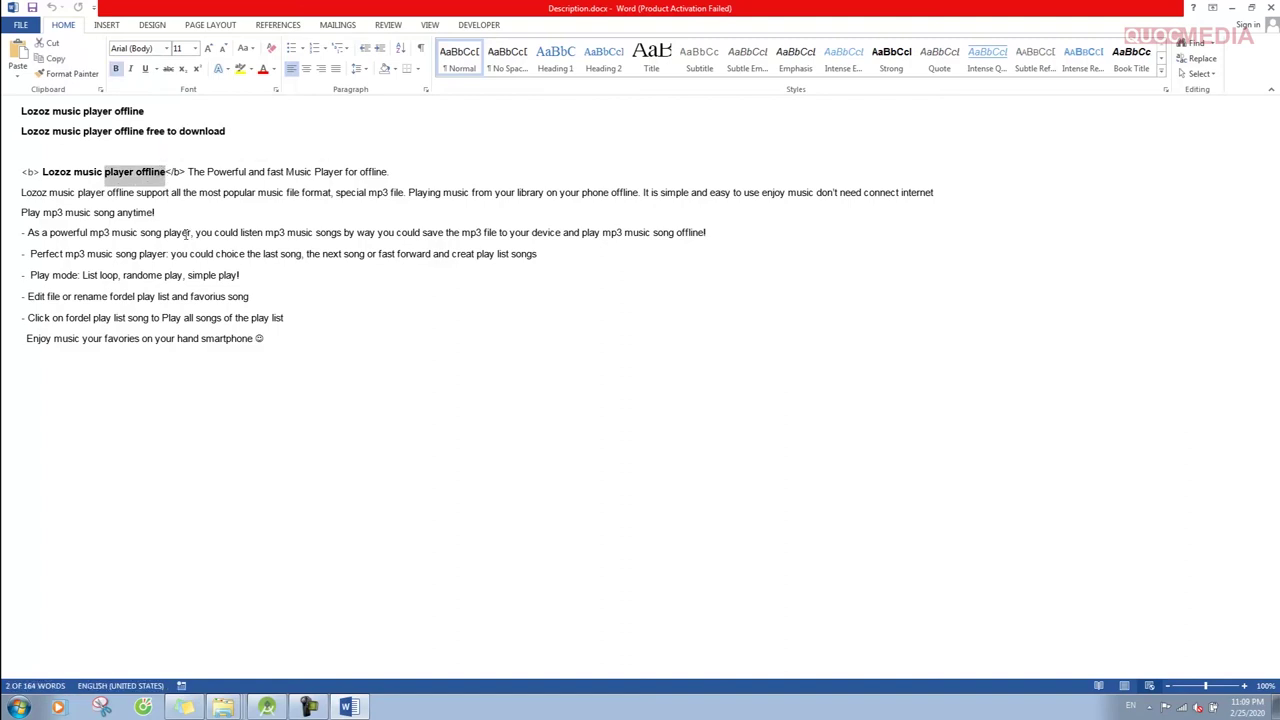
left_click_drag(183, 233, 189, 233)
left_click(78, 192)
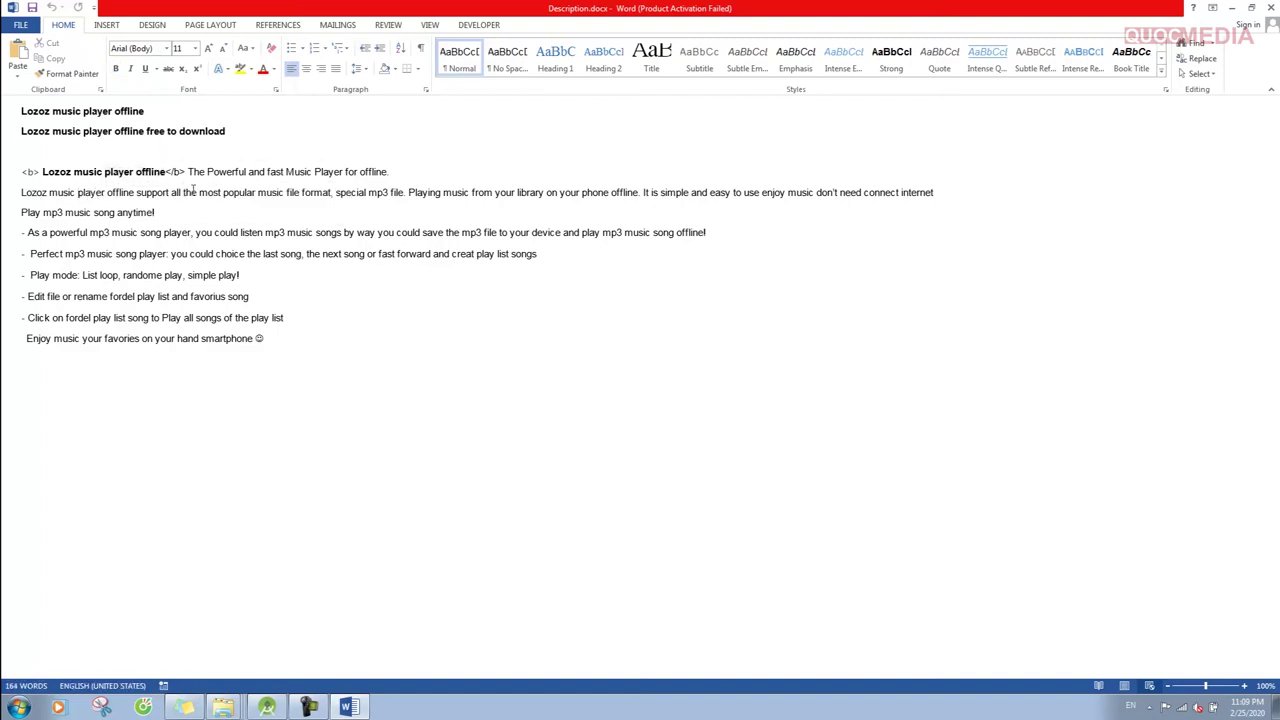
left_click_drag(288, 172, 346, 172)
left_click(330, 219)
left_click_drag(335, 193, 403, 193)
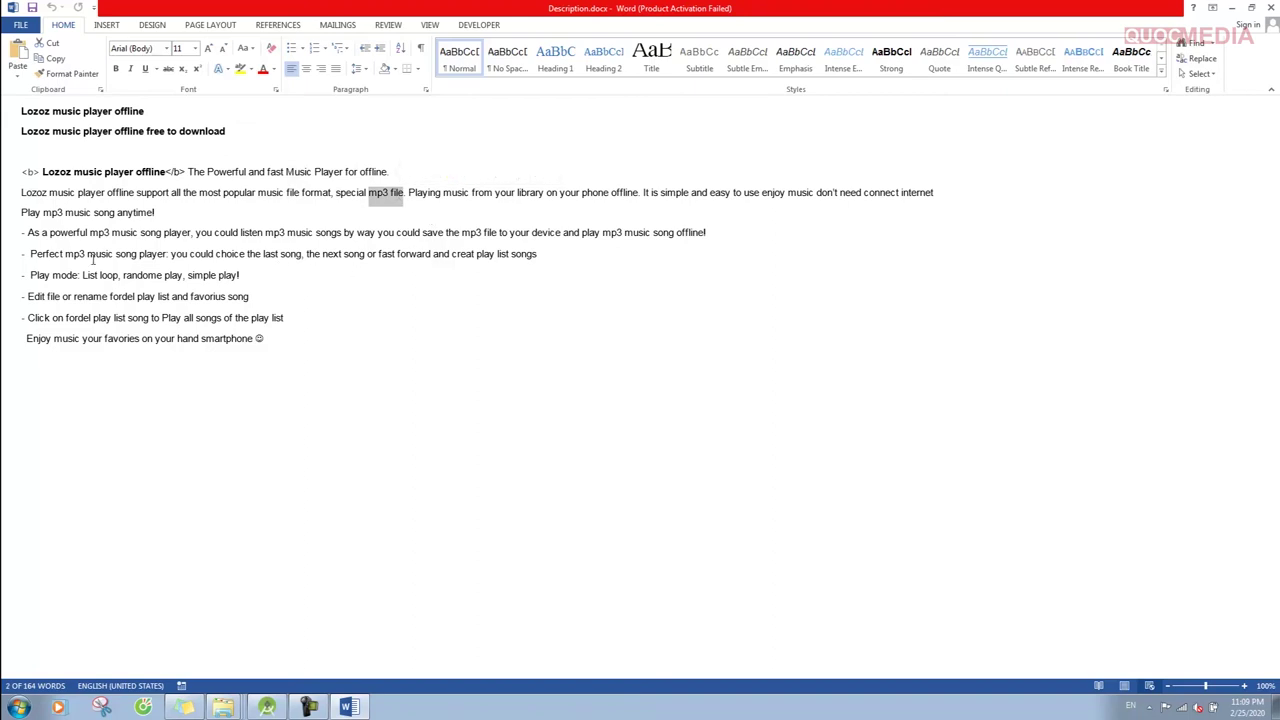
left_click_drag(65, 254, 102, 255)
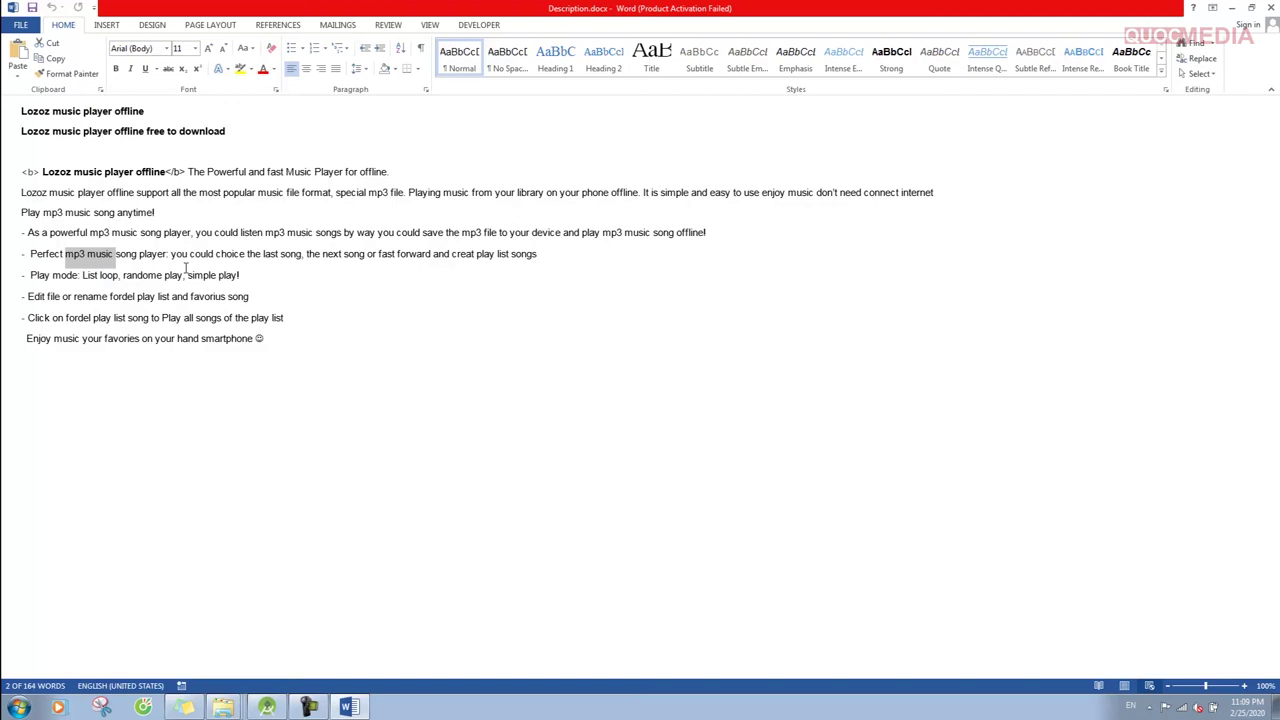
left_click(300, 274)
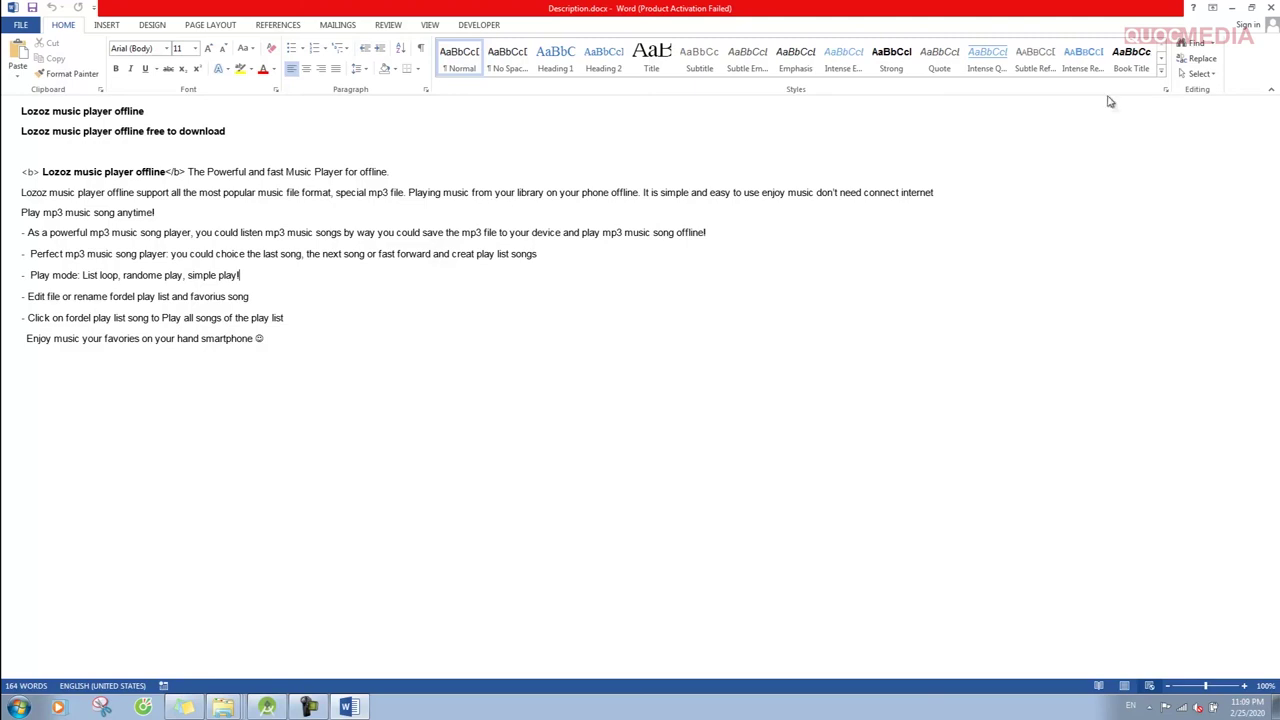
left_click(1236, 8)
Step: Open policy.docx and scroll through the privacy policy text
double_click(142, 117)
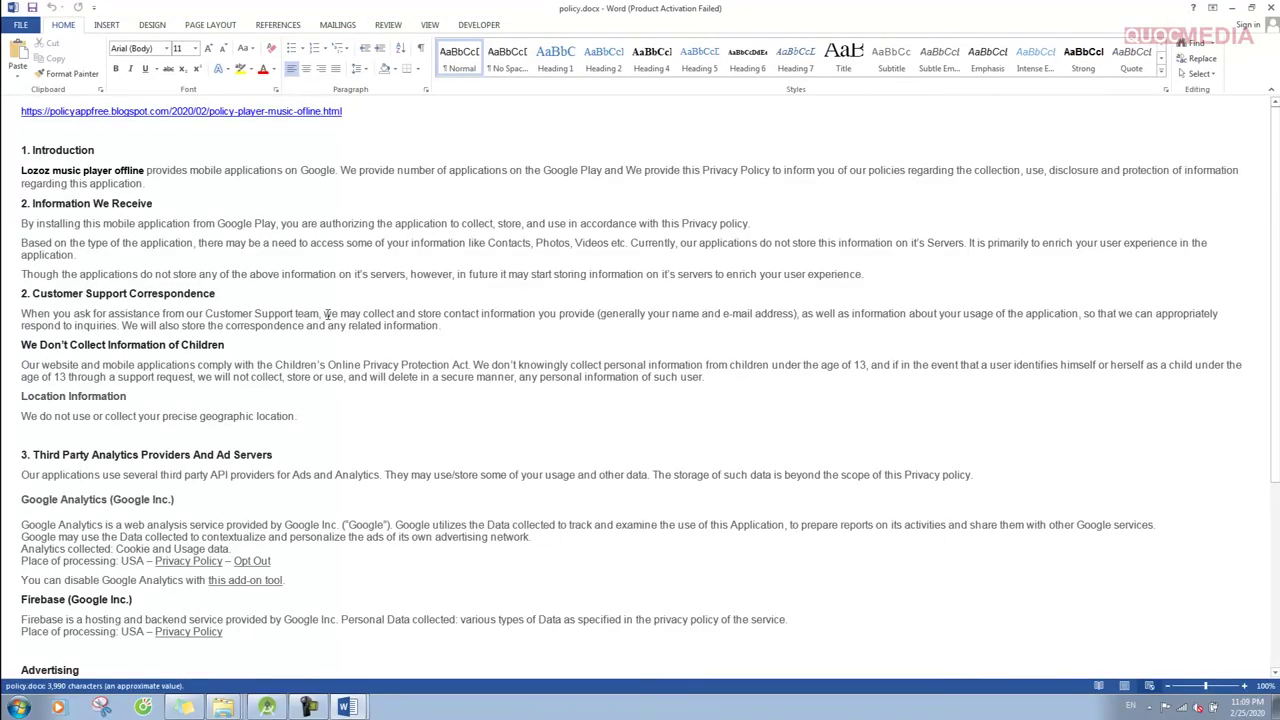
scroll(329, 314, "down", 3)
scroll(329, 363, "up", 3)
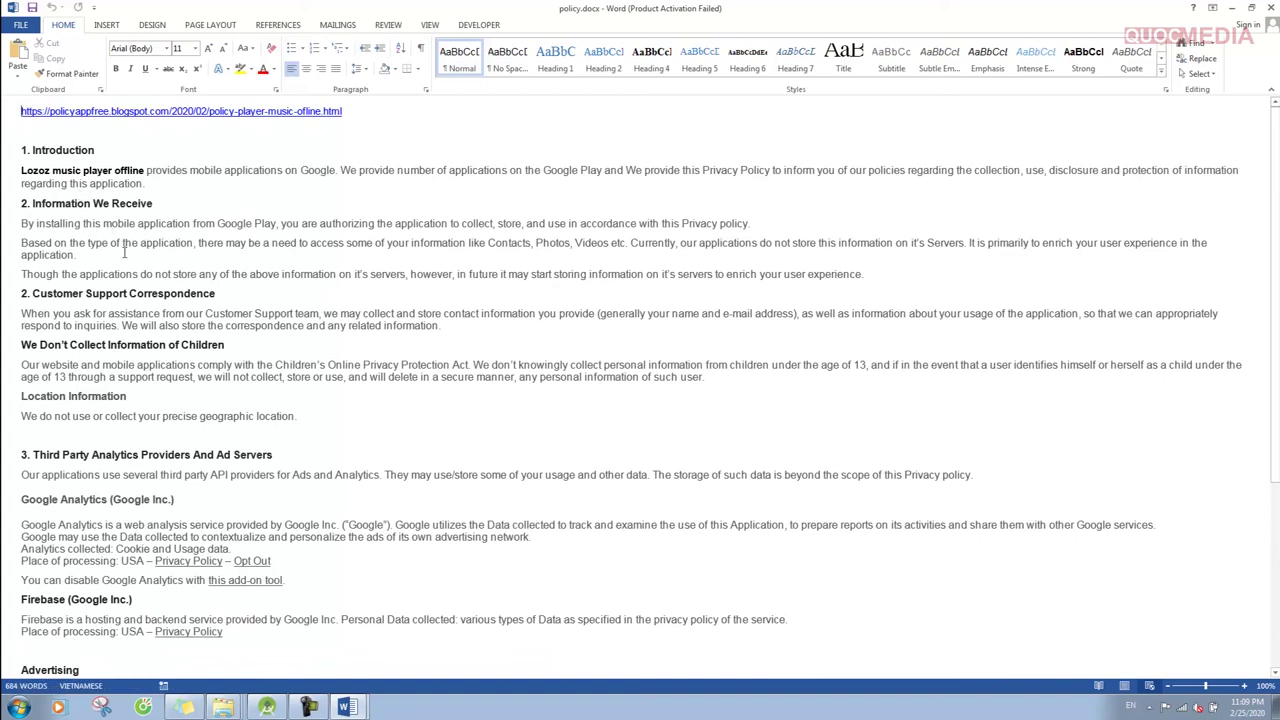
scroll(127, 256, "down", 1)
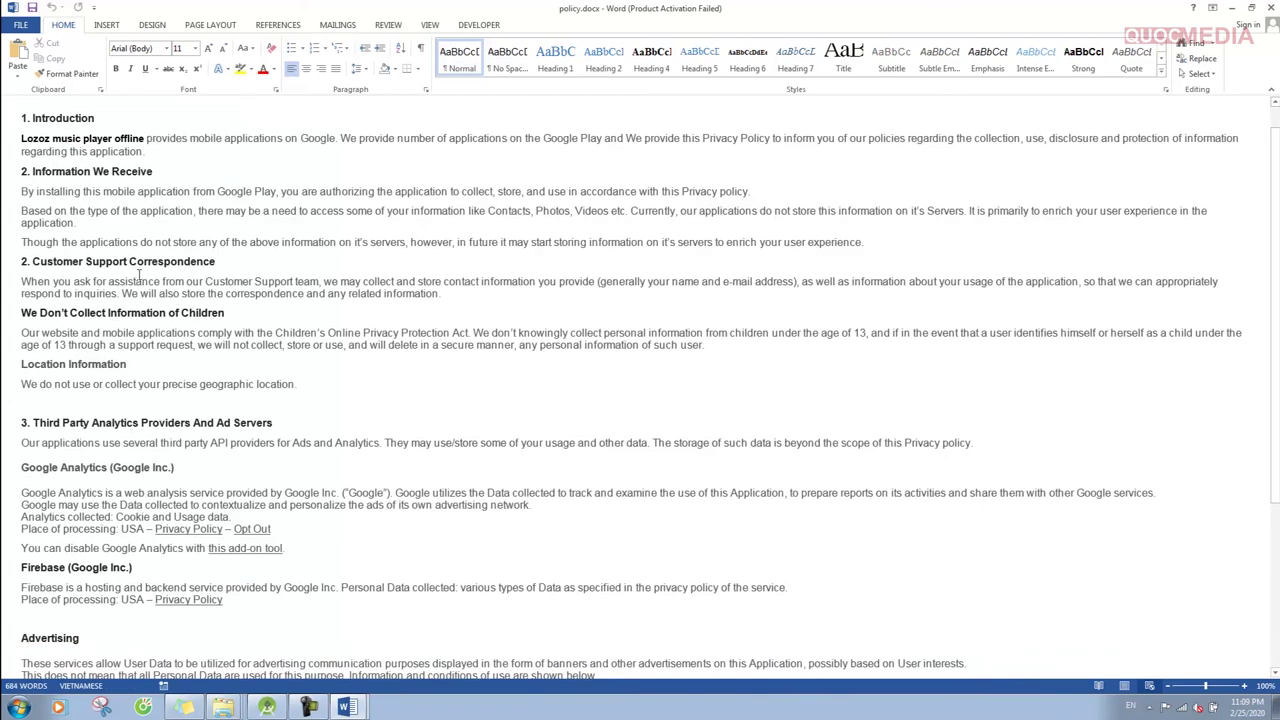
scroll(123, 296, "down", 1)
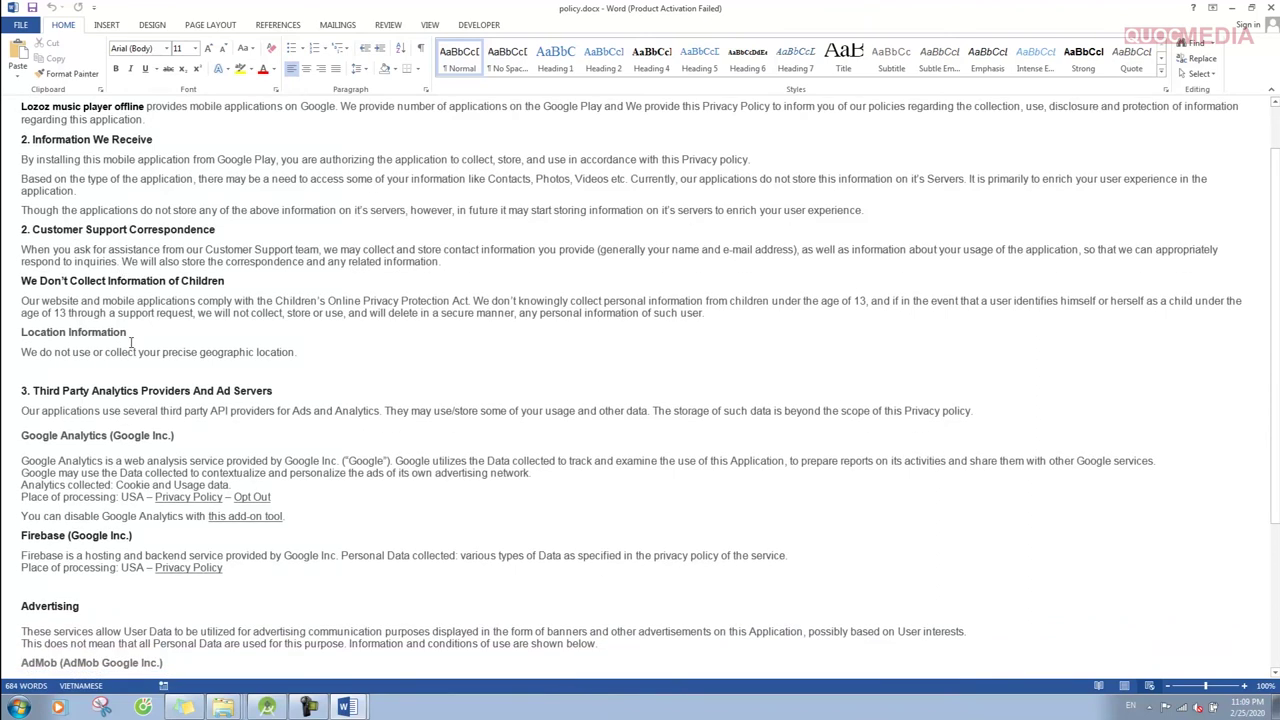
scroll(214, 400, "down", 3)
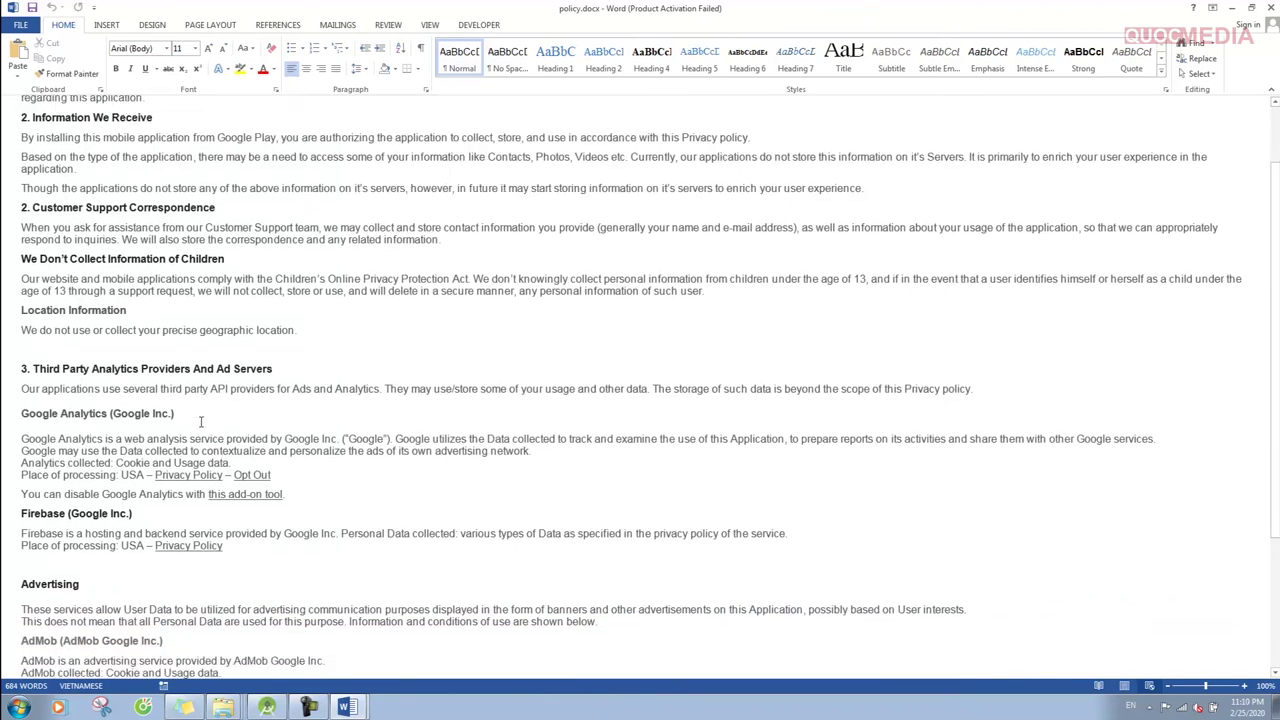
scroll(106, 465, "down", 2)
scroll(125, 475, "down", 2)
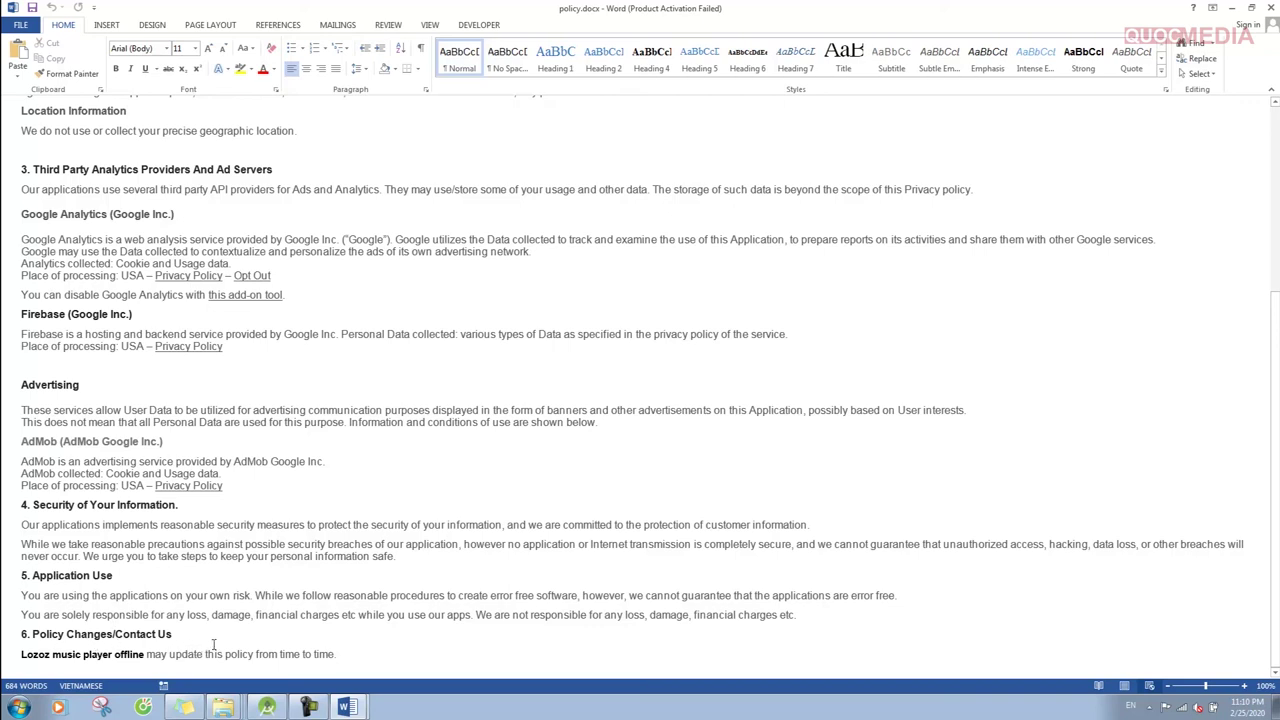
scroll(235, 637, "up", 2)
scroll(240, 635, "up", 3)
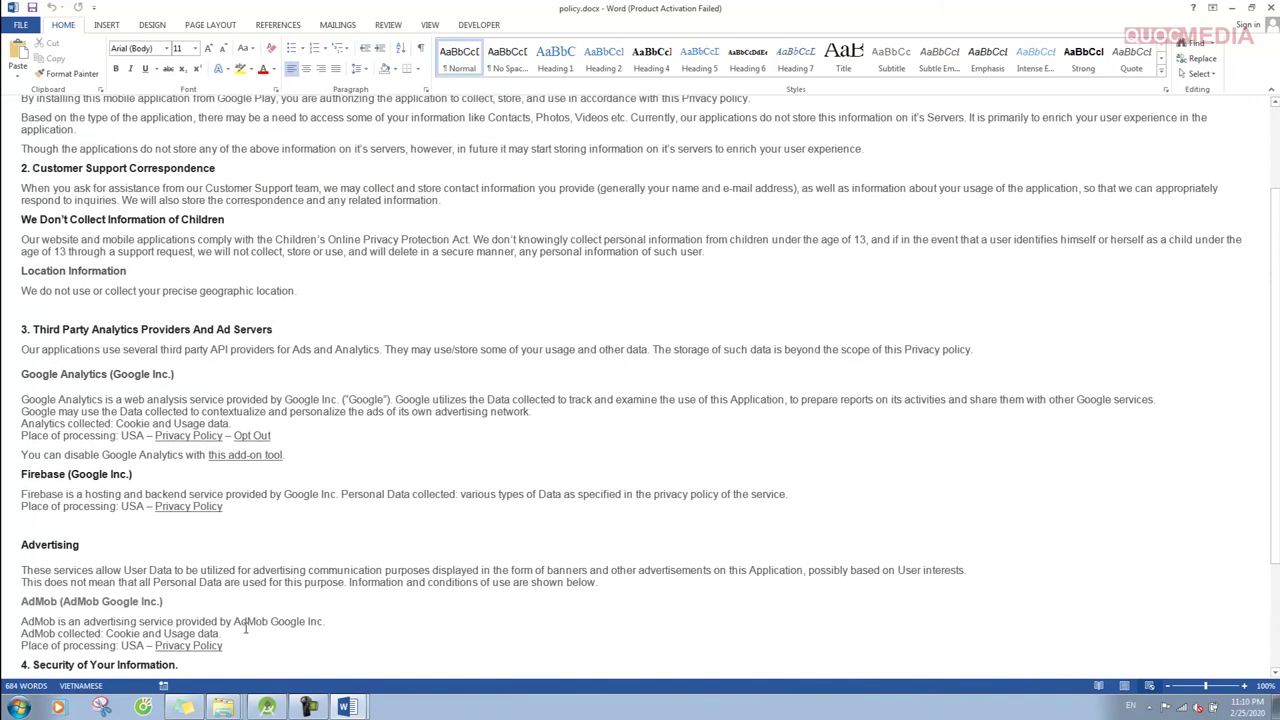
scroll(245, 627, "up", 3)
scroll(222, 519, "up", 1)
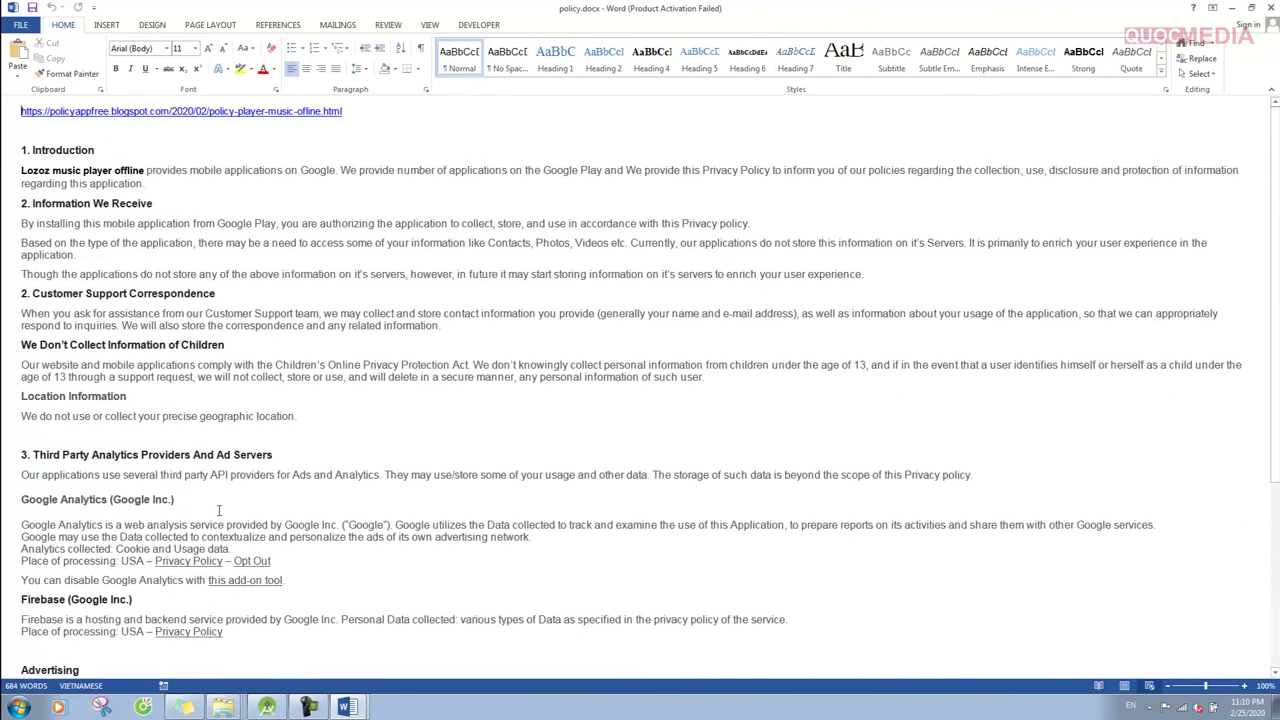
Step: Select and copy the blogspot policy link at the top, then bring up the Start menu
left_click(135, 376)
left_click(195, 226)
left_click_drag(345, 112, 10, 111)
key("ctrl+c")
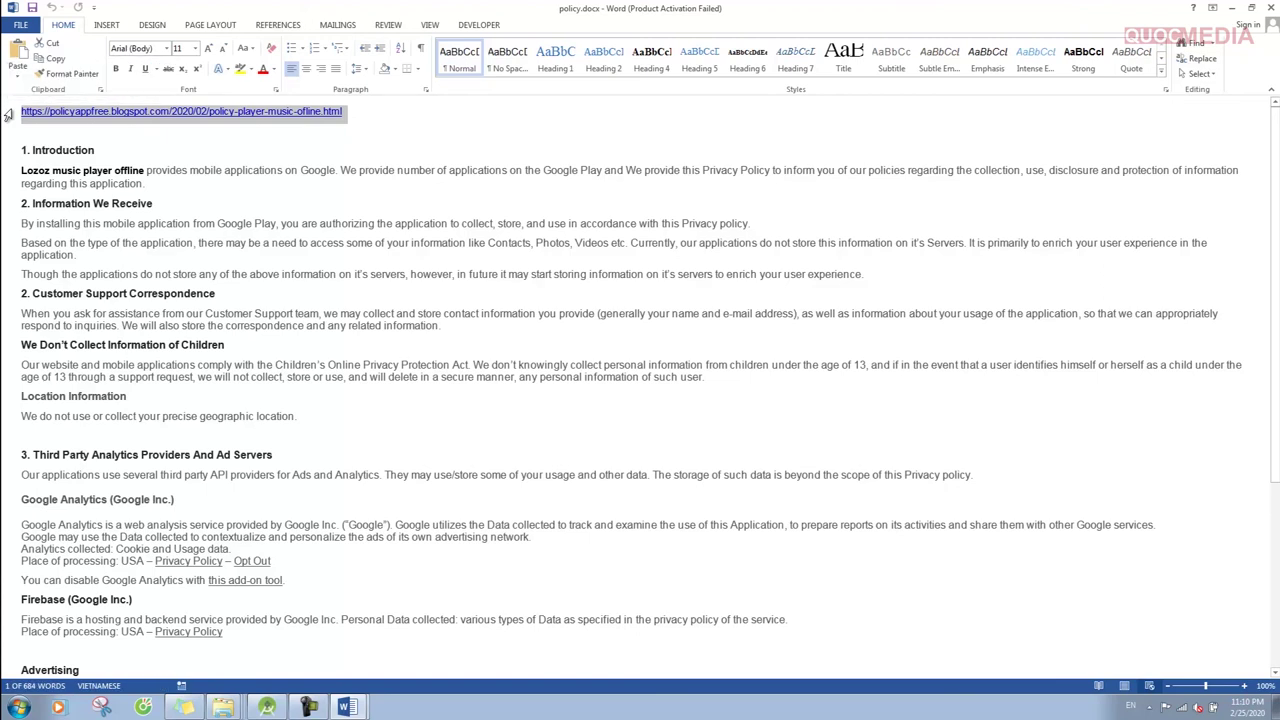
key("super")
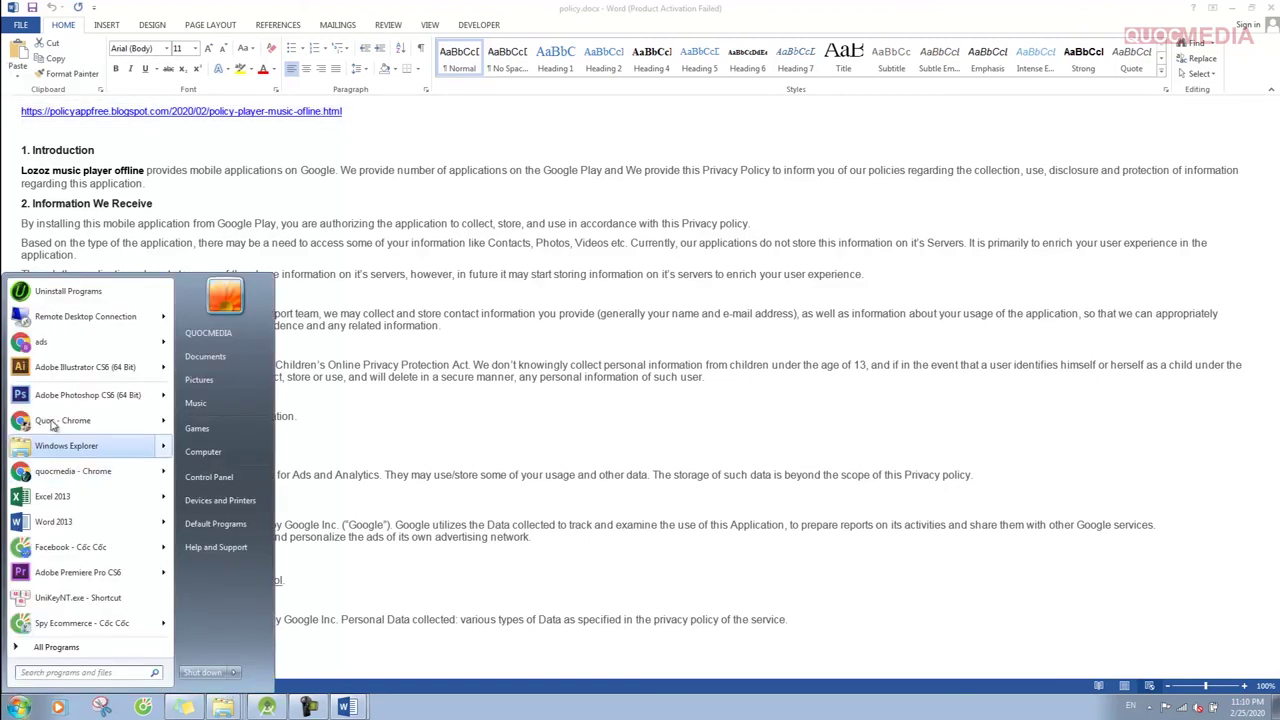
mouse_move(63, 420)
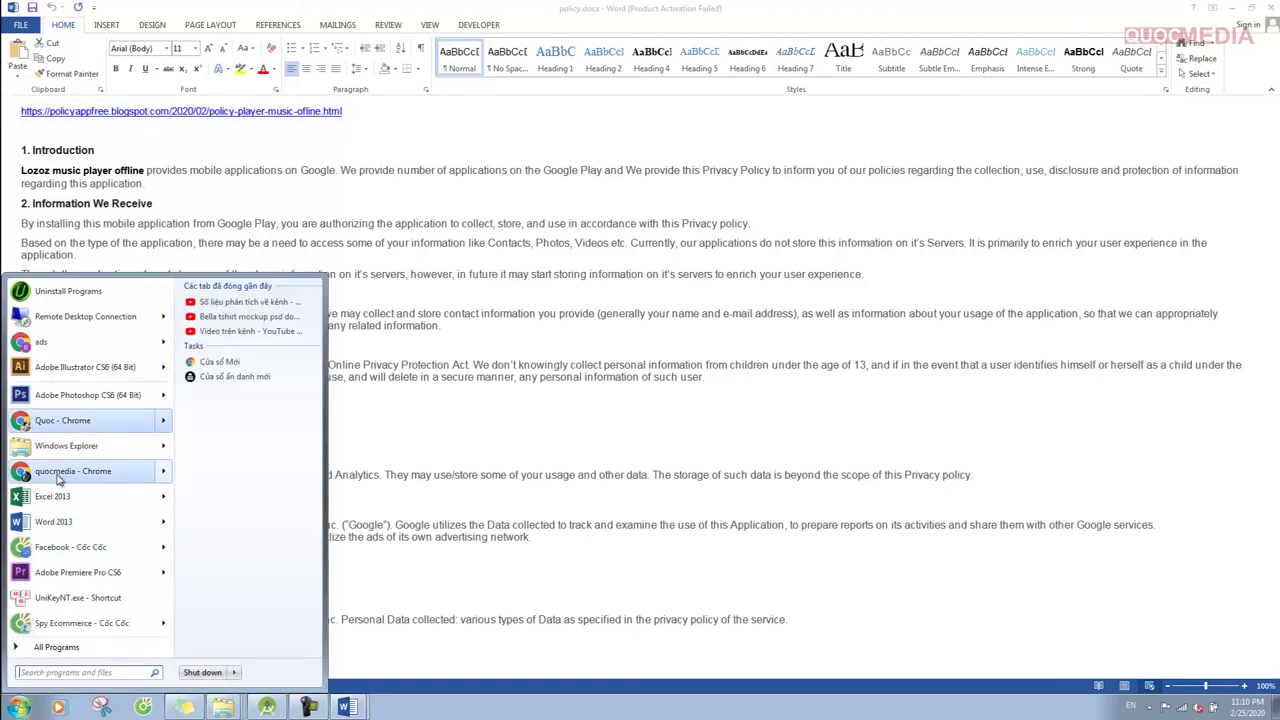
Step: Launch Chrome and load the copied policy page link
left_click(60, 471)
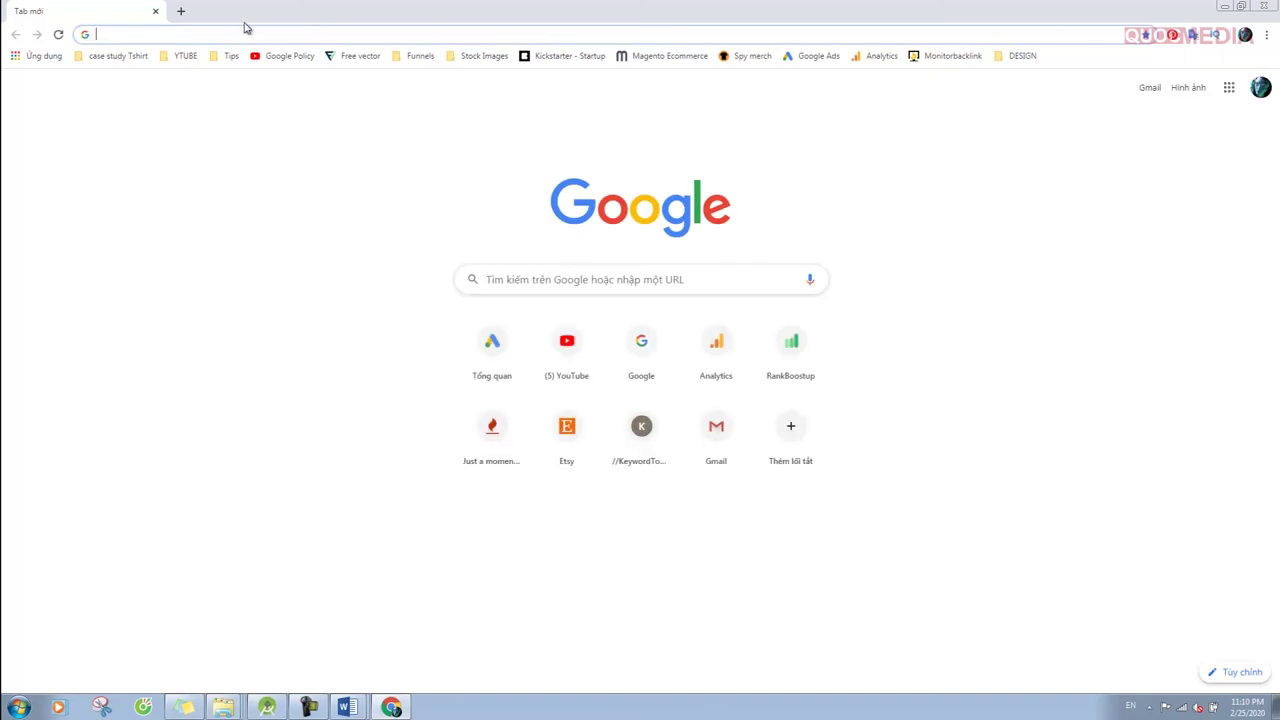
key("ctrl+v")
key("Return")
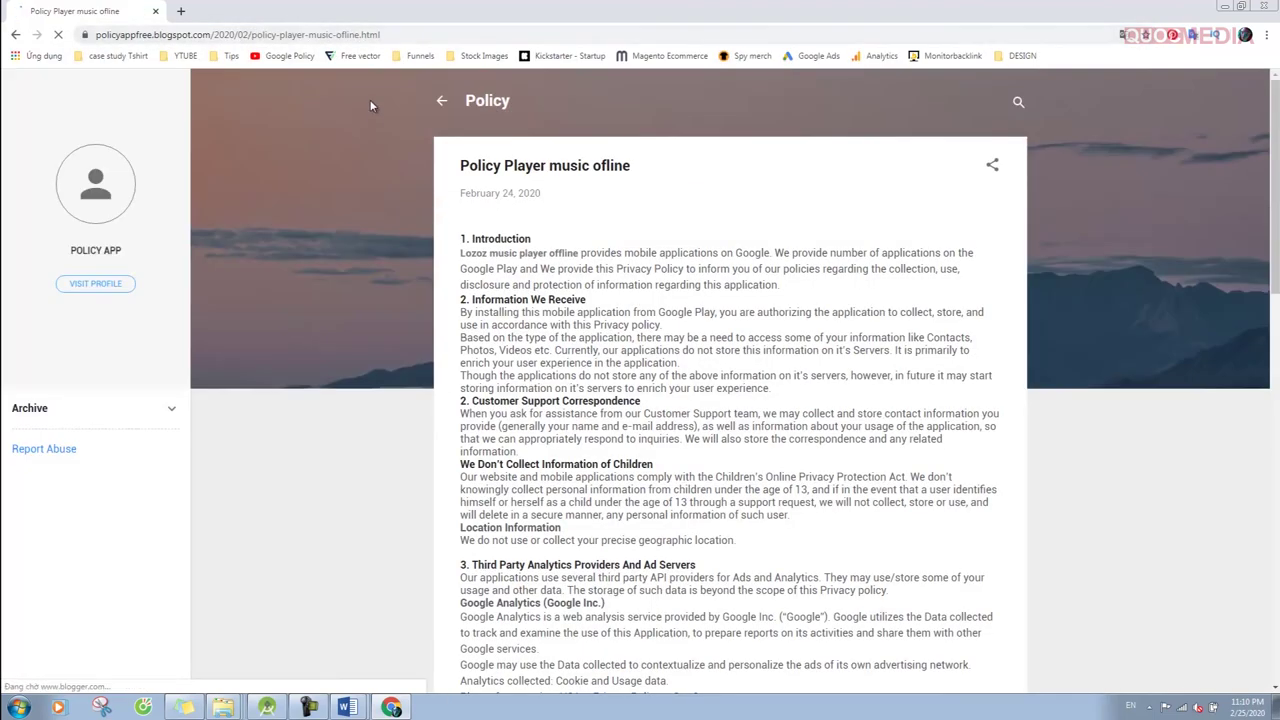
Step: Open blogspot.com in a new tab using the domain from the policy address
left_click_drag(152, 34, 212, 34)
key("ctrl+c")
left_click(181, 11)
key("ctrl+v")
key("Return")
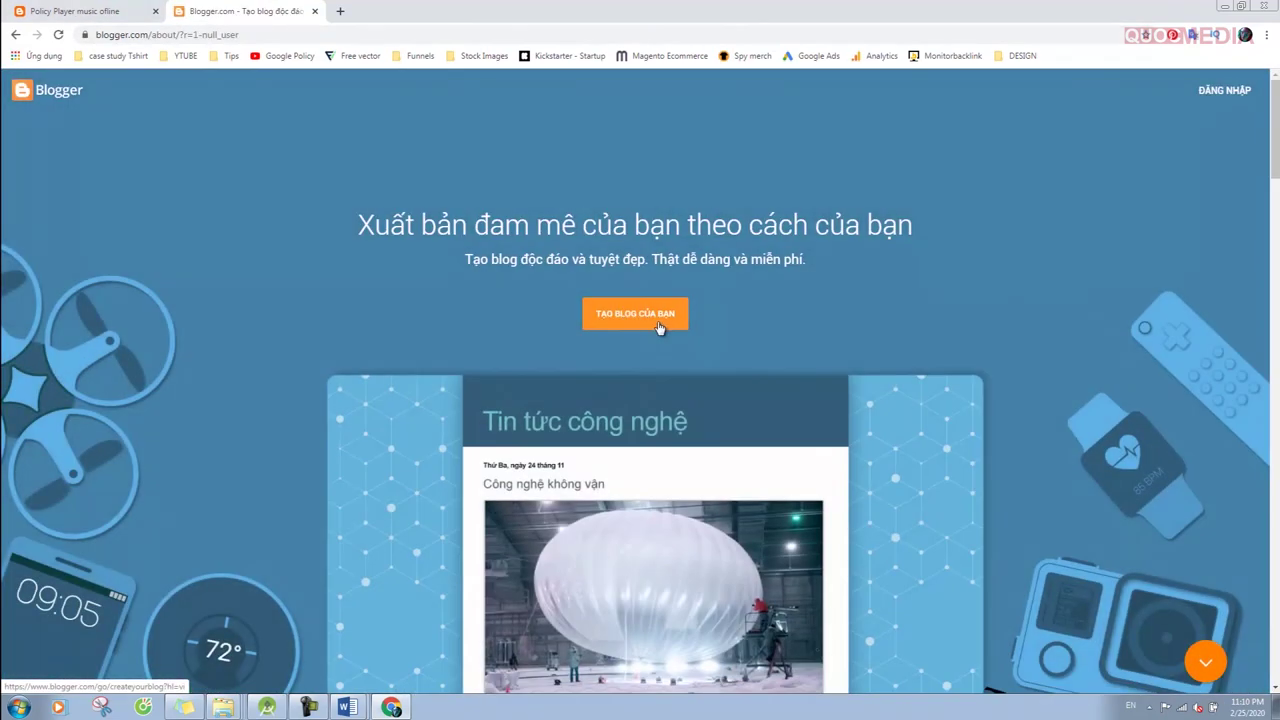
Step: Compare the published 'Policy Player music ofline' post with the Blogger landing page, scrolling through the policy
left_click(65, 8)
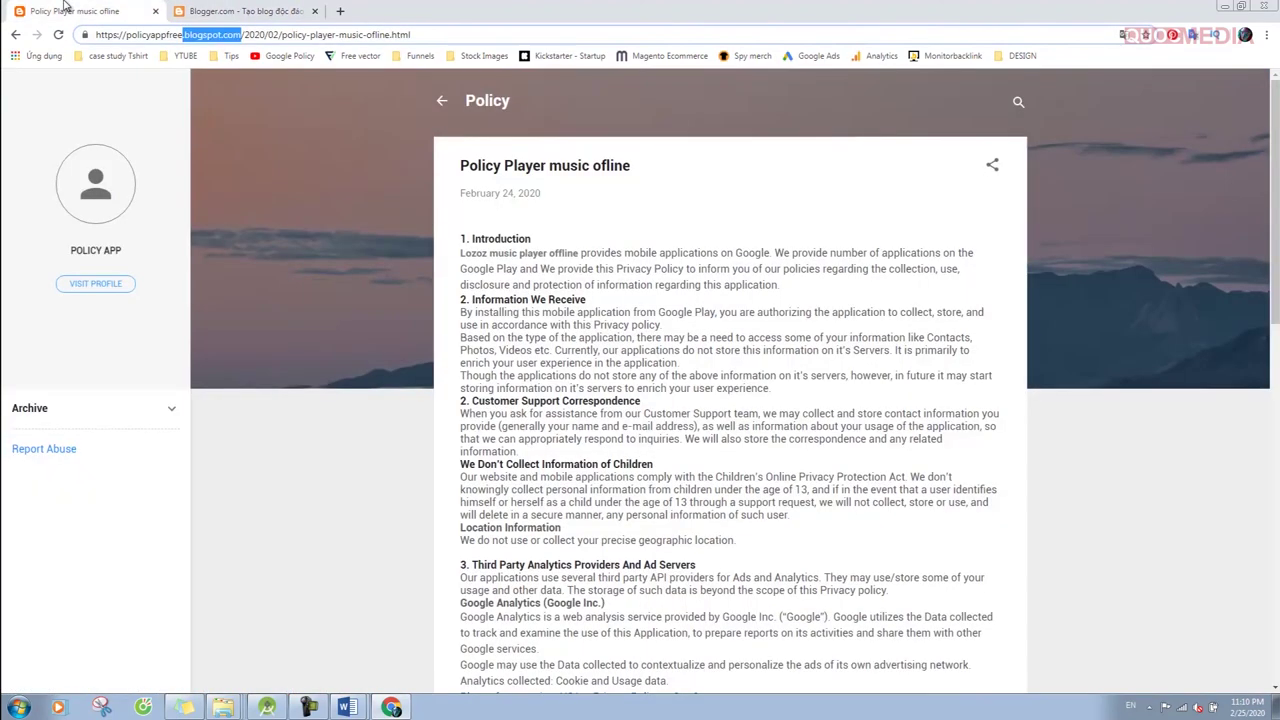
scroll(597, 330, "down", 2)
scroll(597, 330, "up", 2)
left_click(245, 11)
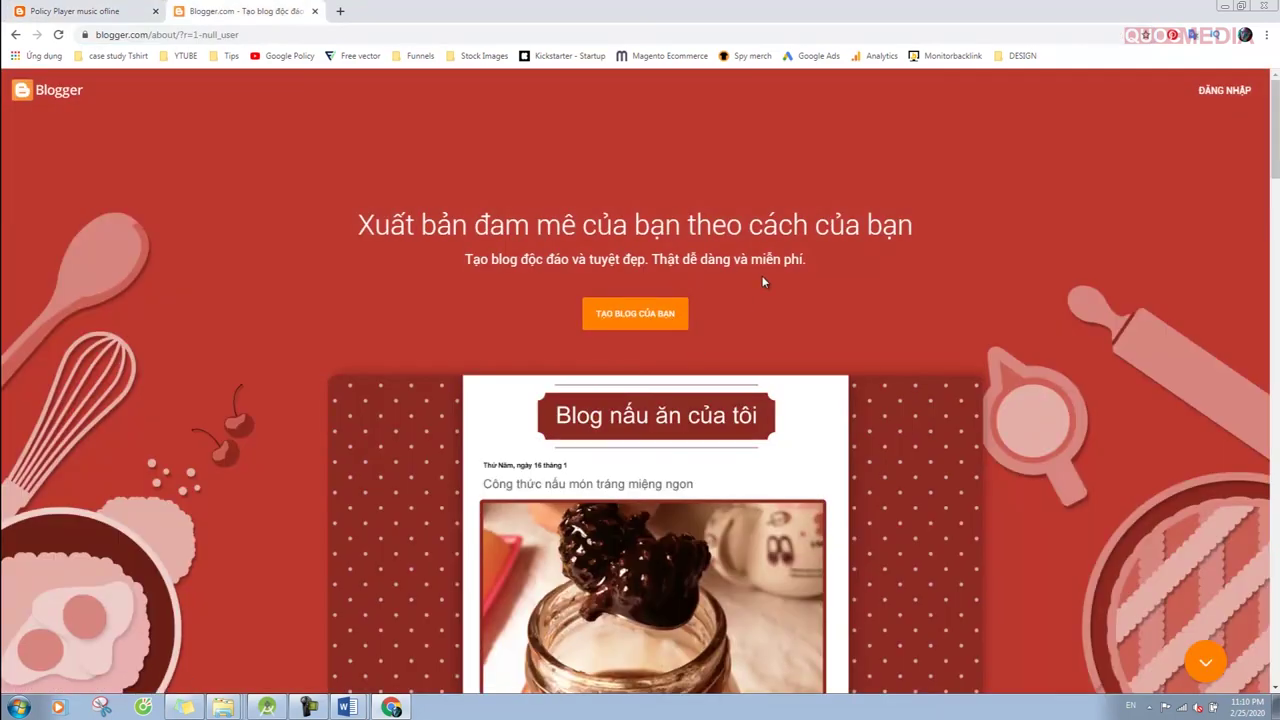
left_click(110, 10)
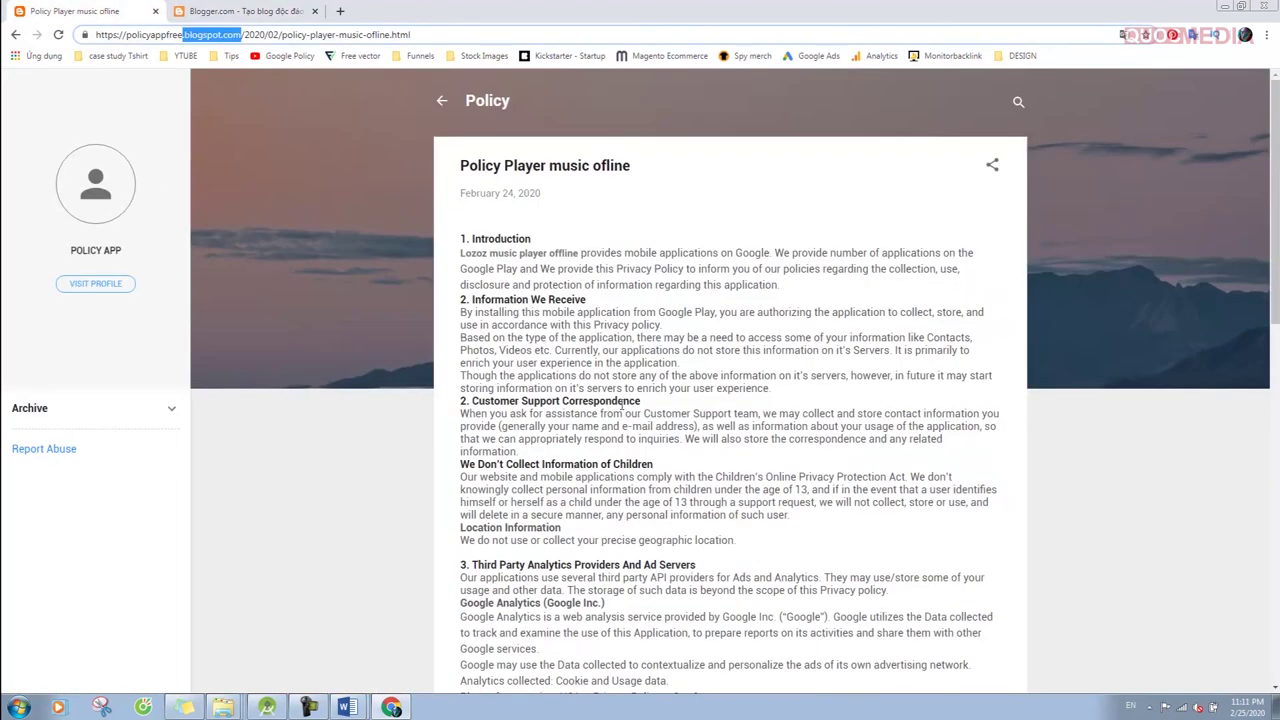
scroll(622, 408, "down", 4)
scroll(622, 413, "down", 1)
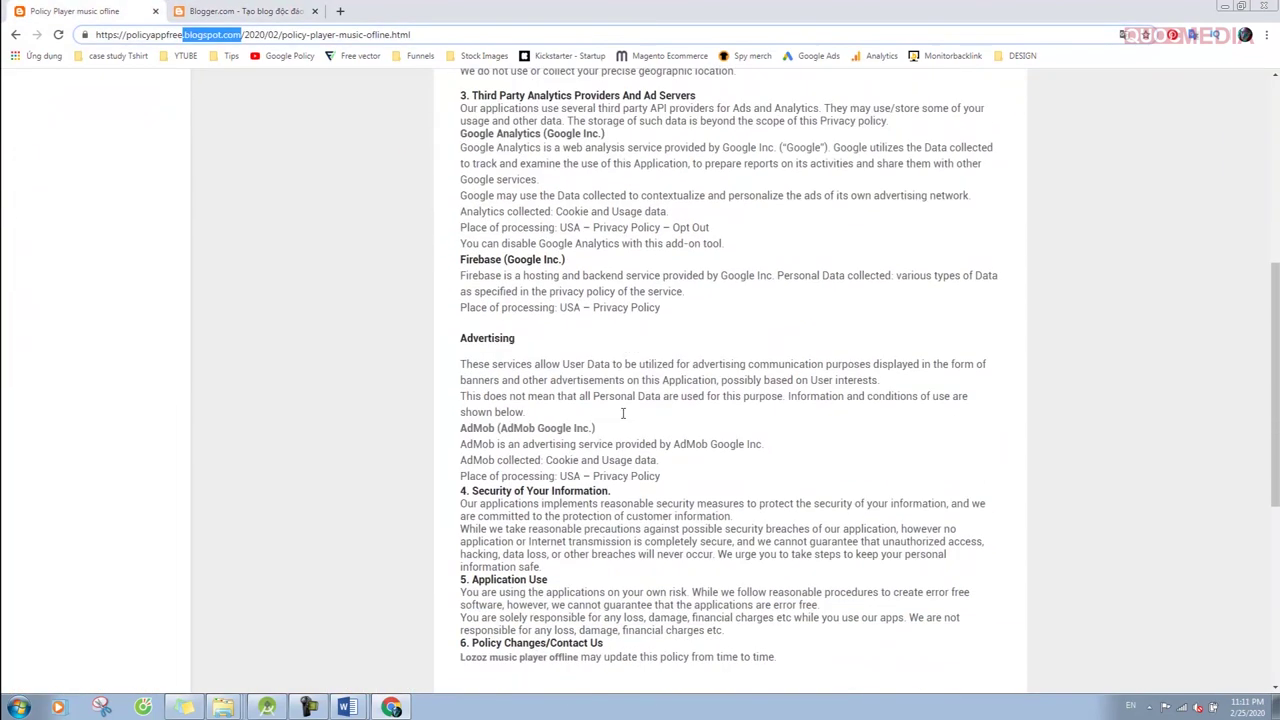
scroll(622, 413, "down", 2)
scroll(622, 413, "up", 1)
scroll(622, 413, "up", 2)
scroll(622, 413, "up", 2)
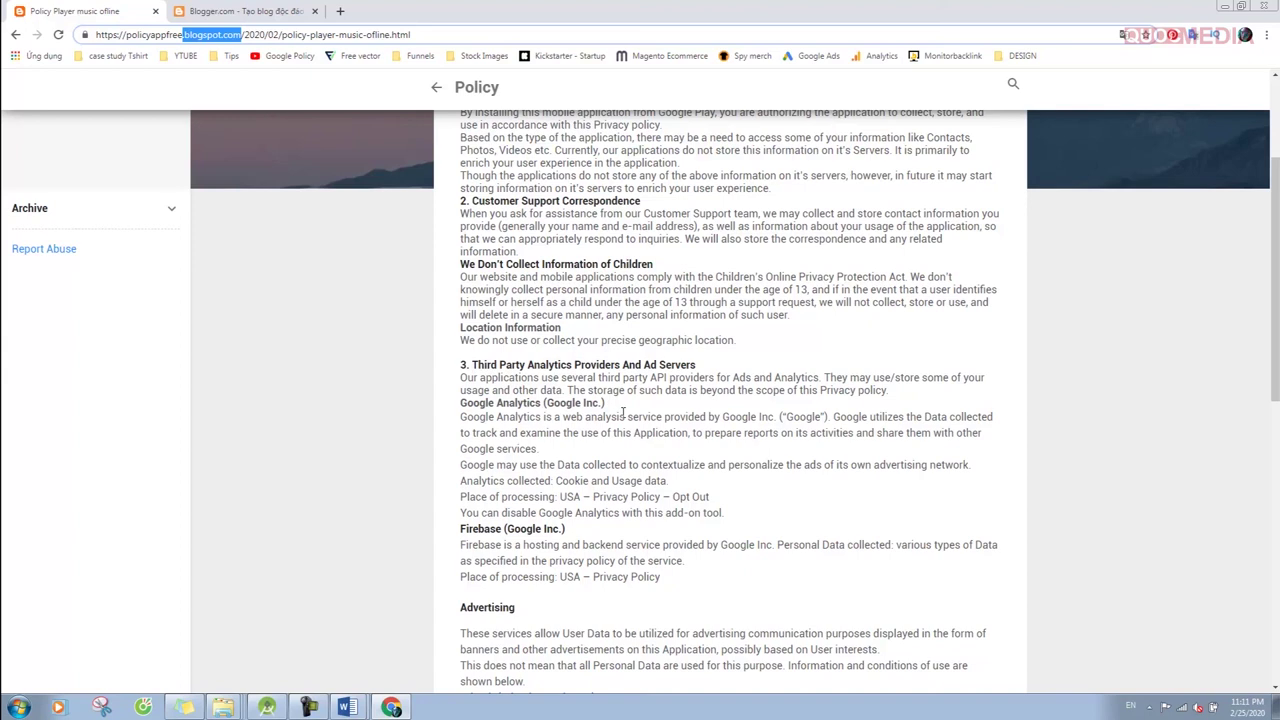
scroll(622, 413, "up", 2)
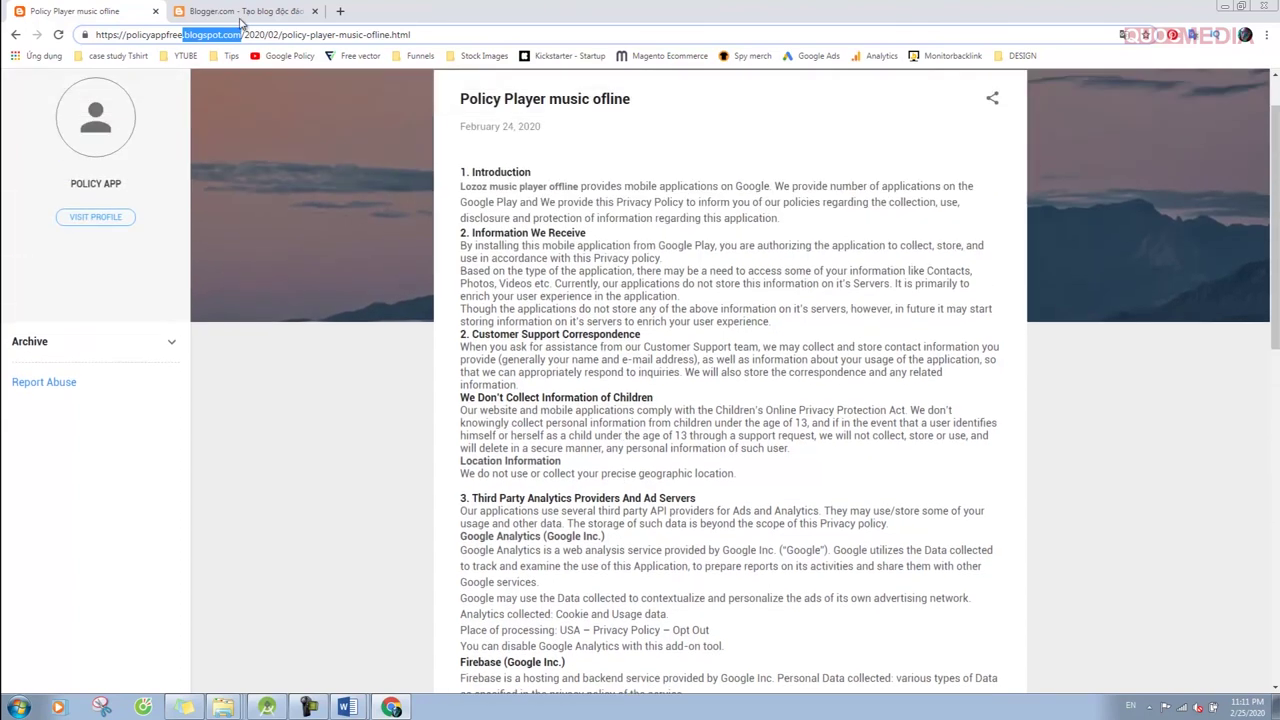
left_click(240, 11)
Step: Close Chrome and policy.docx, then return Explorer to the parent lesson folder
left_click(1261, 7)
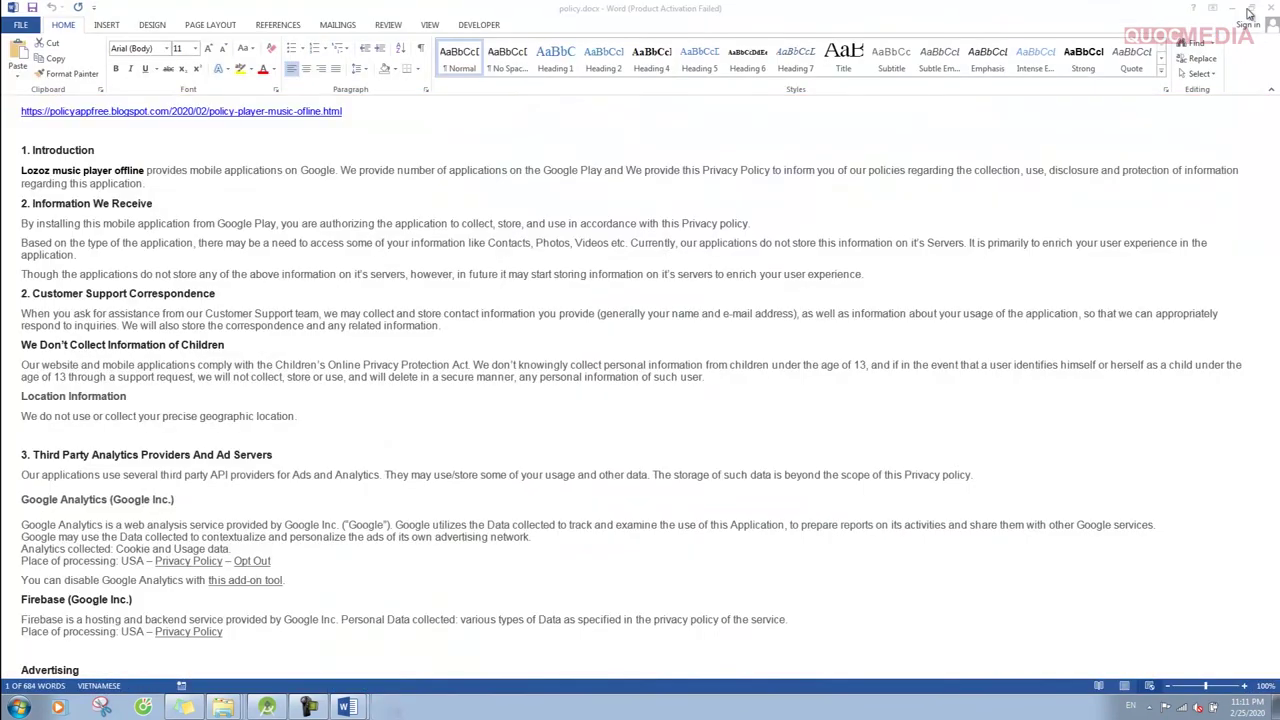
left_click(1269, 7)
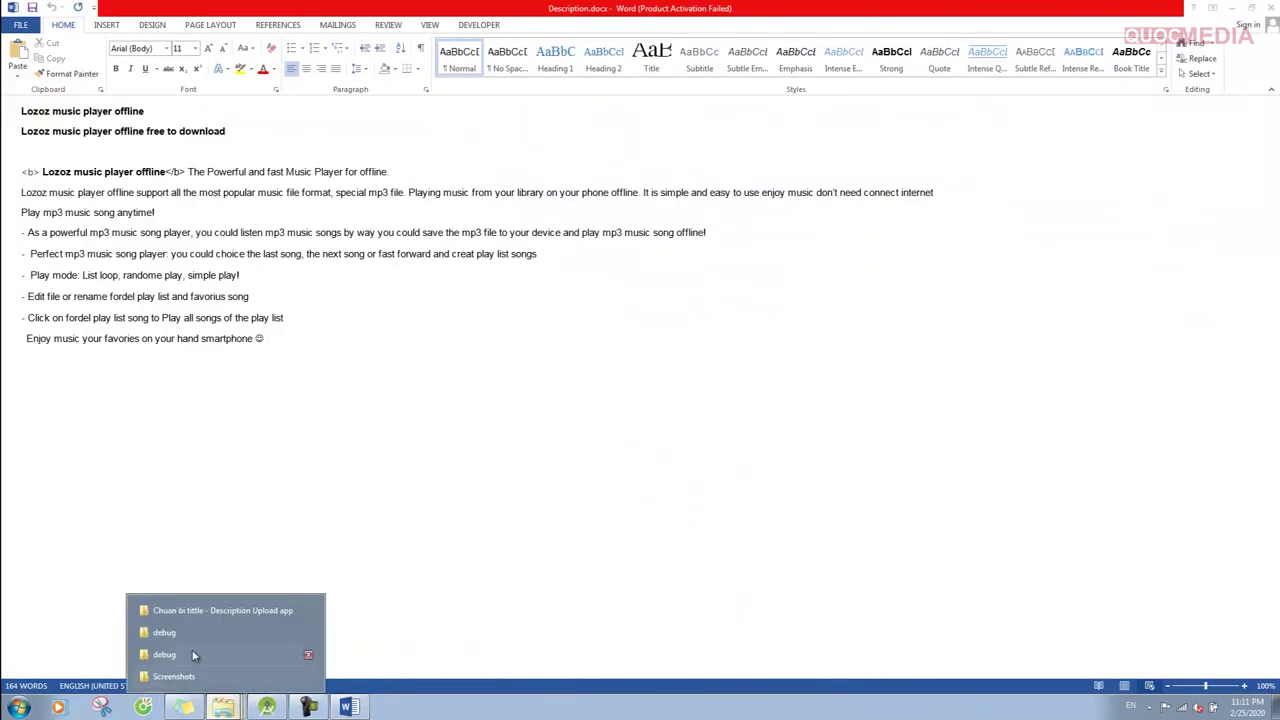
left_click(197, 612)
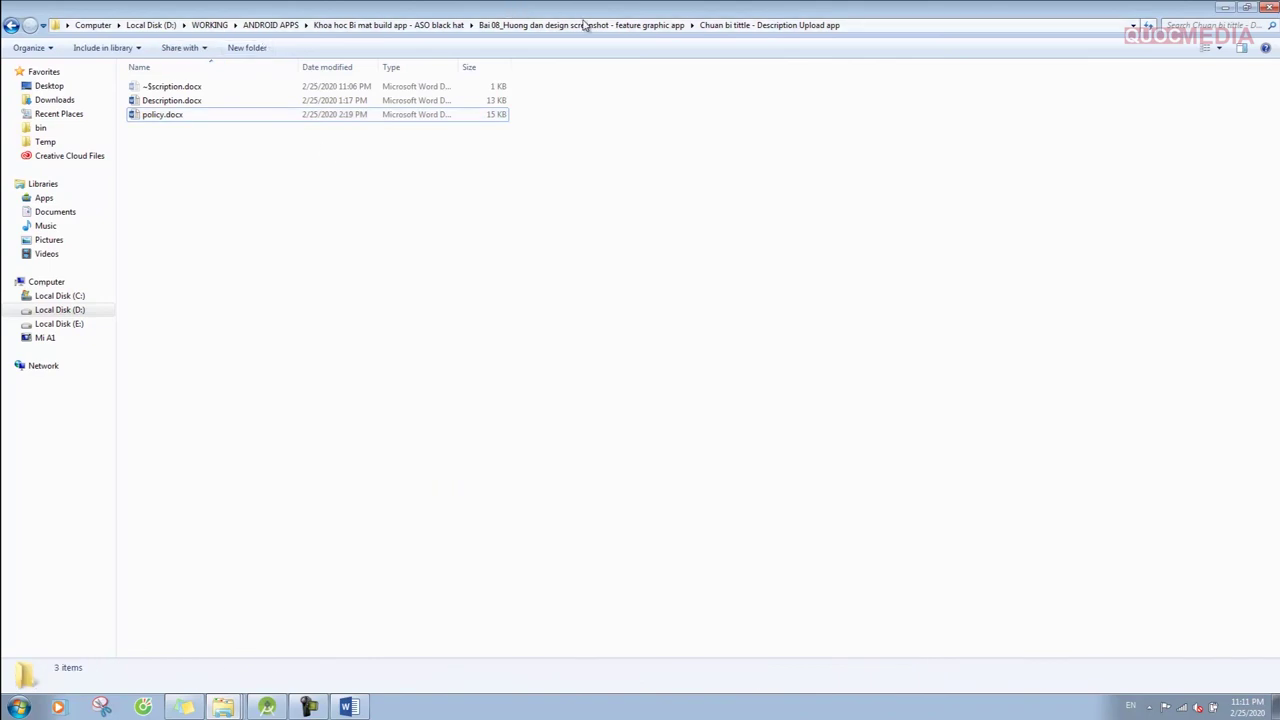
left_click(586, 25)
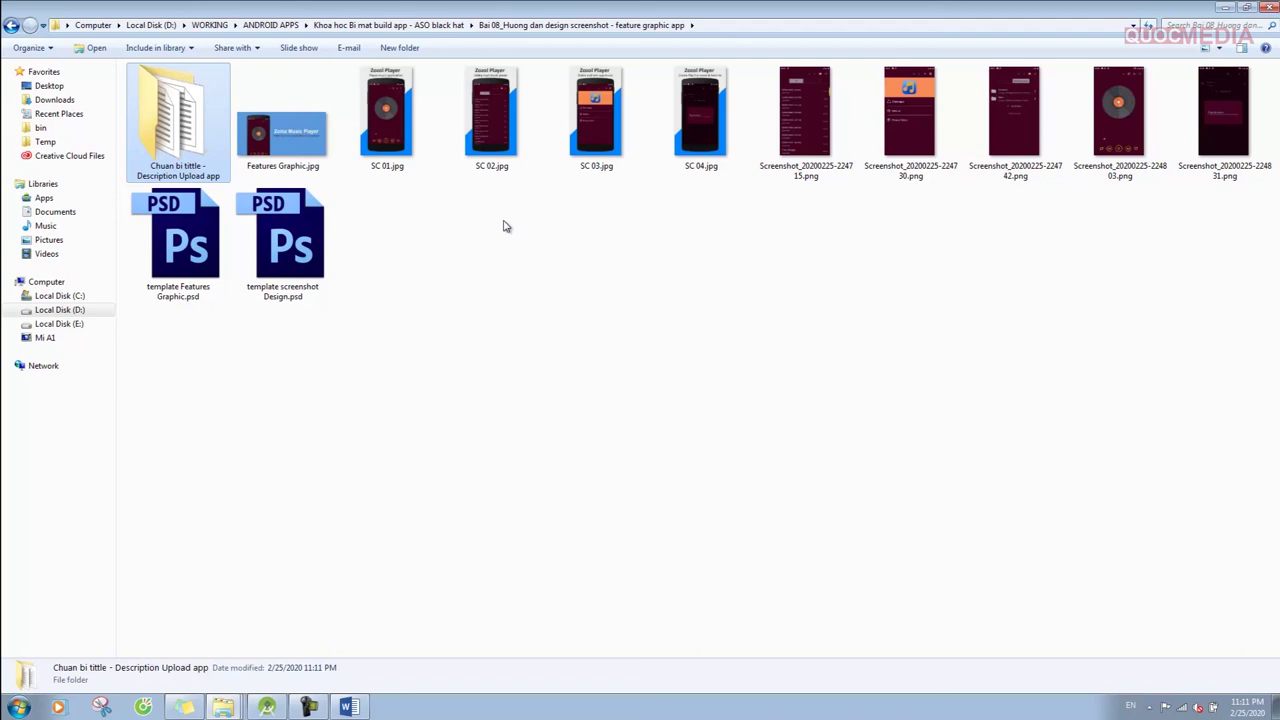
left_click(309, 707)
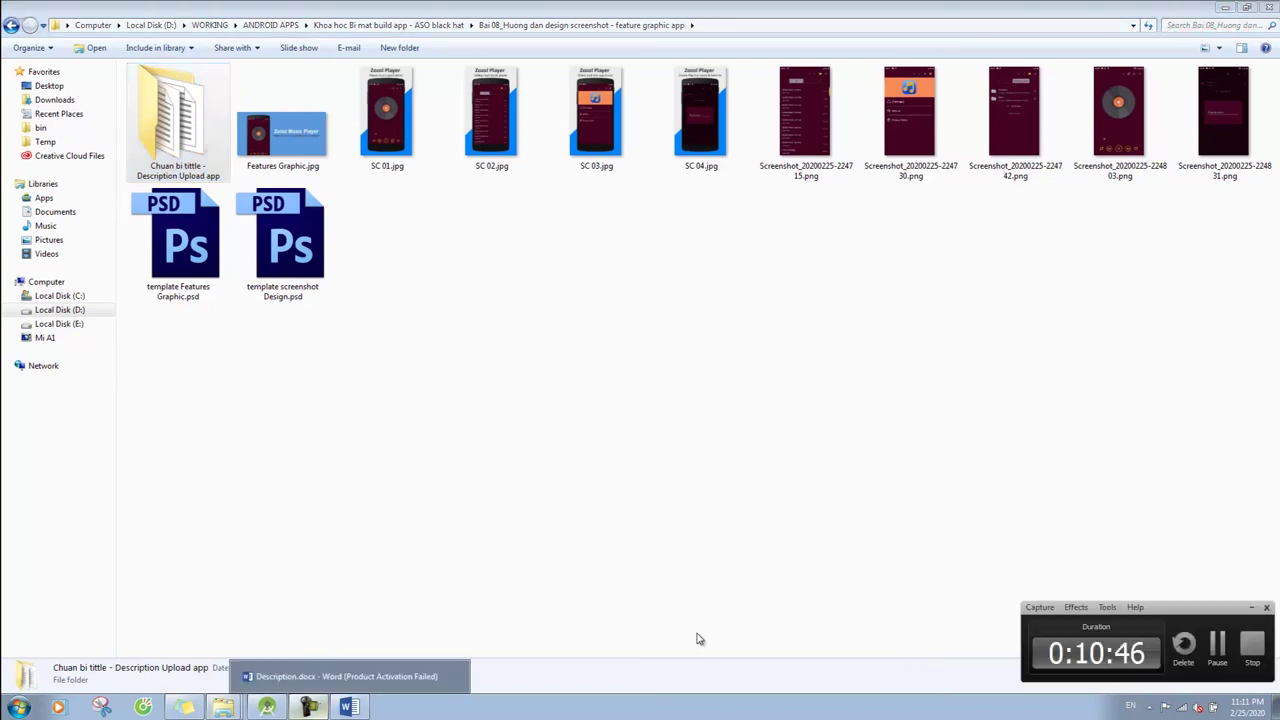